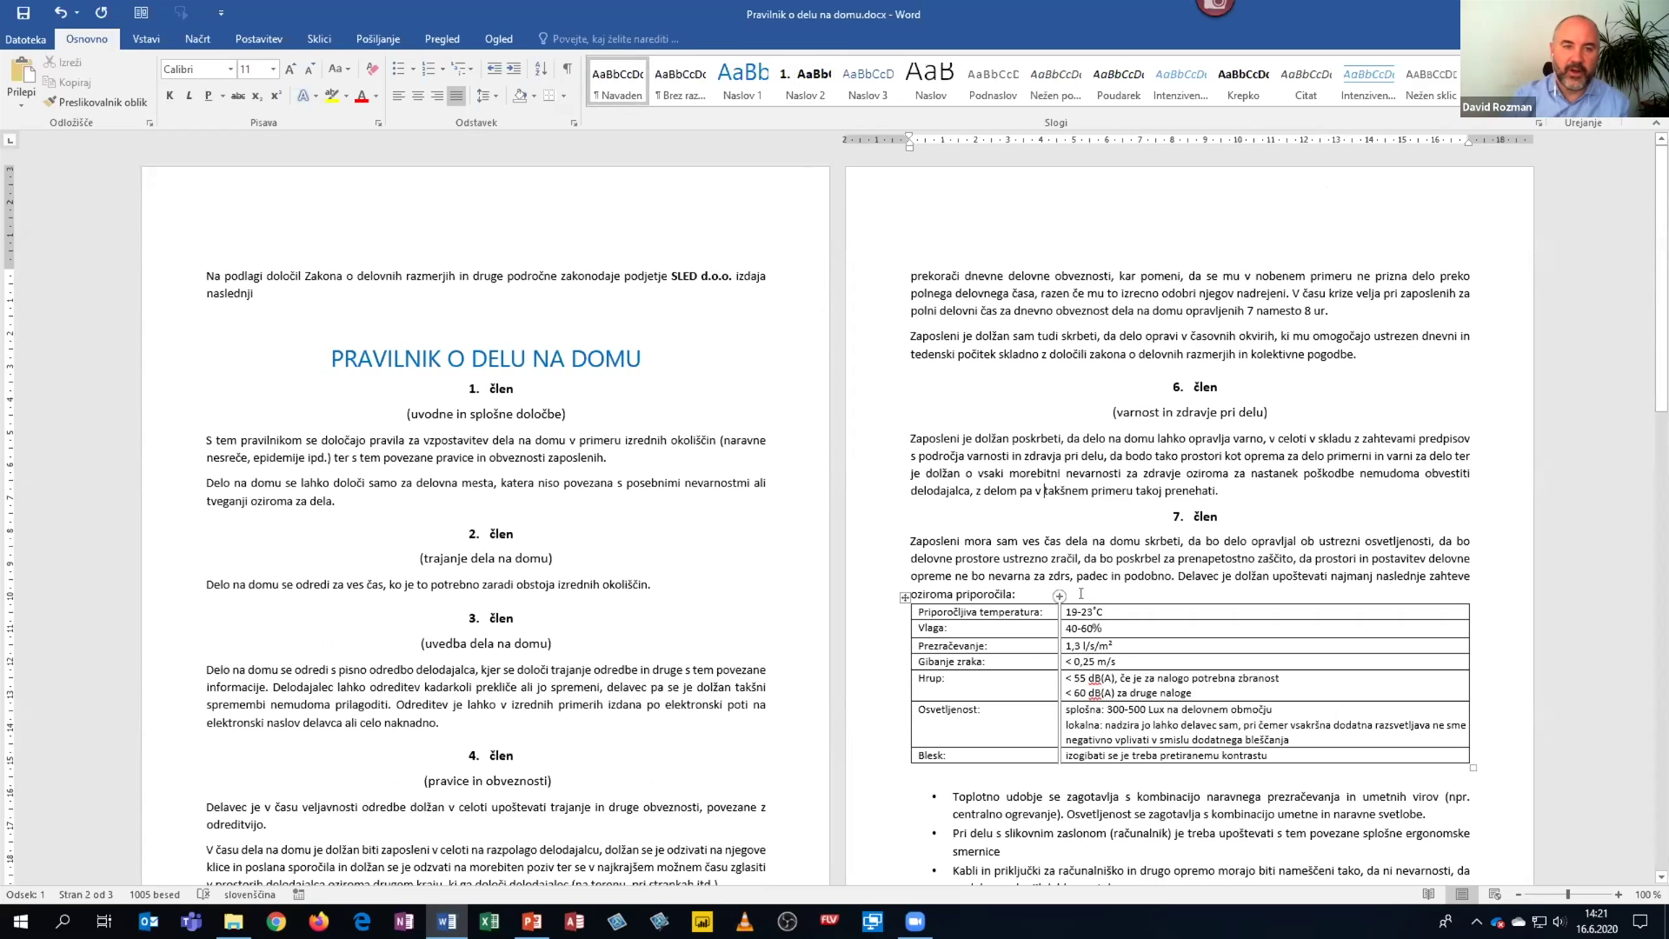
- Save Pravilnik o delu na domu.docx and close the document
key(ctrl+Home)
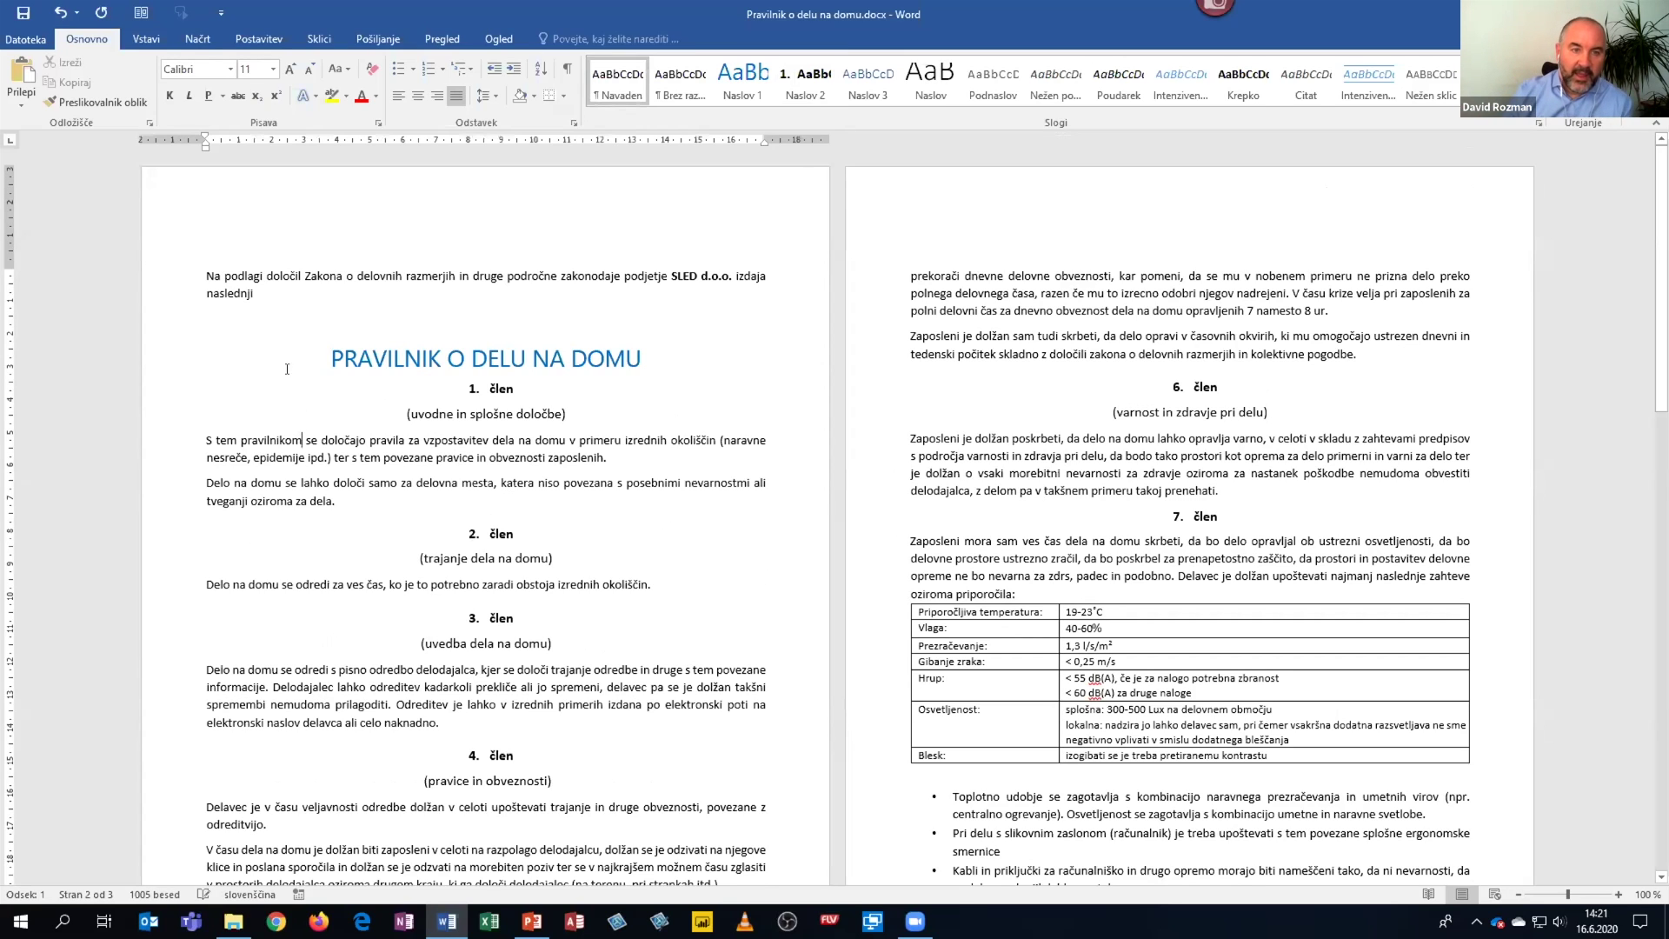
click(23, 15)
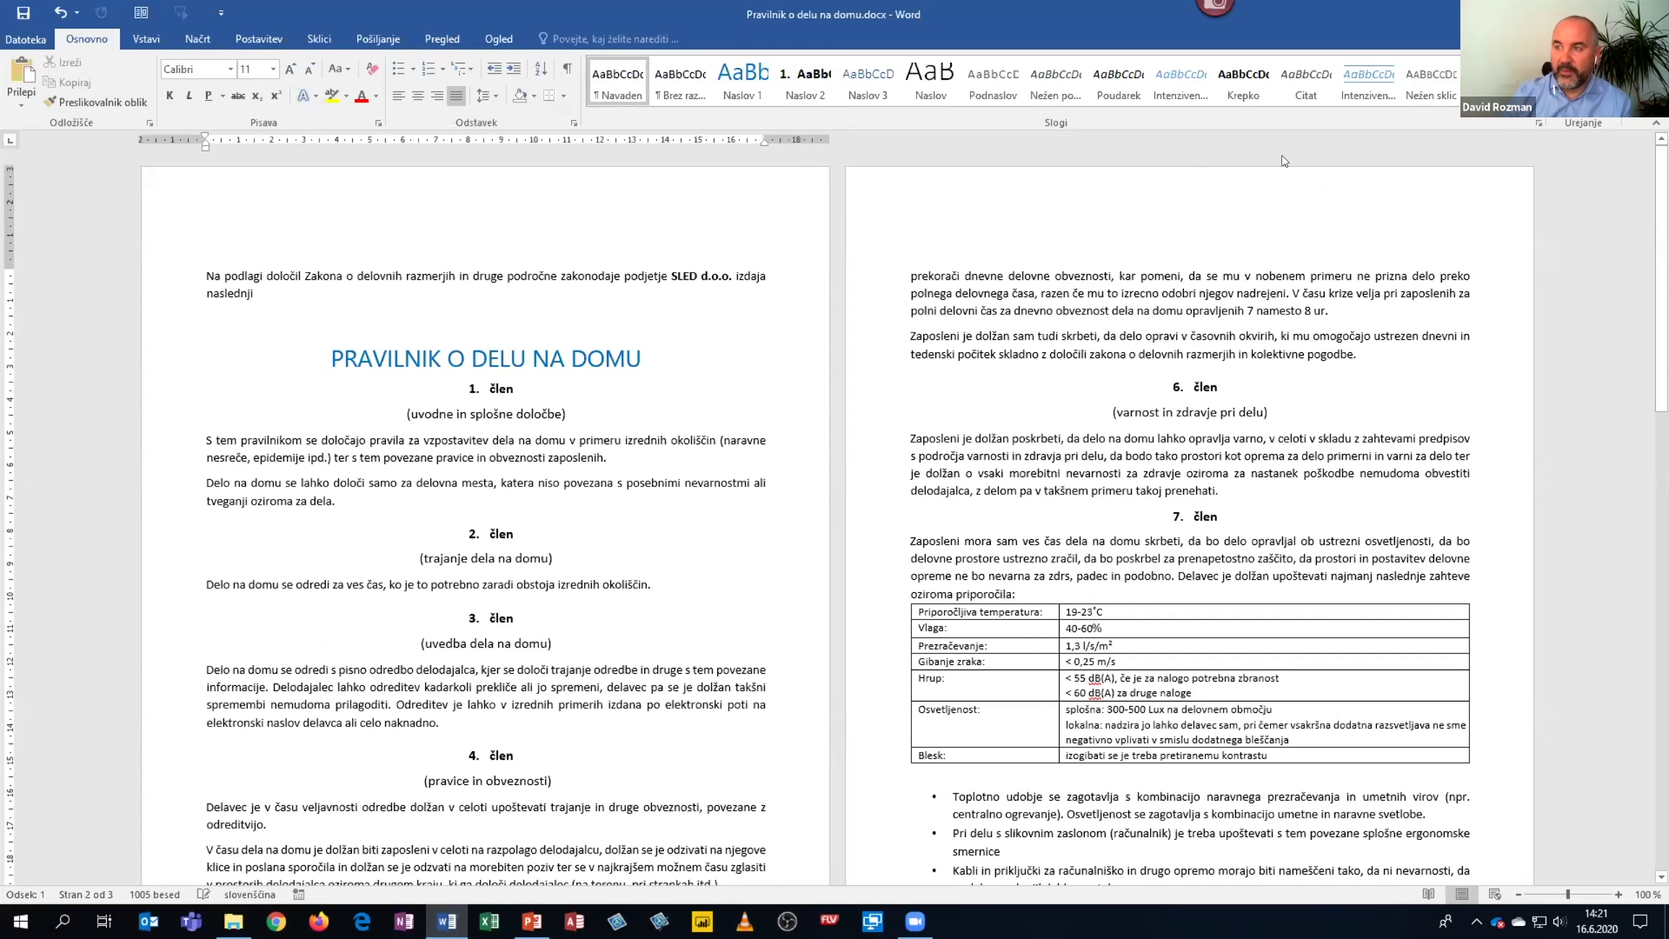
key(alt+F4)
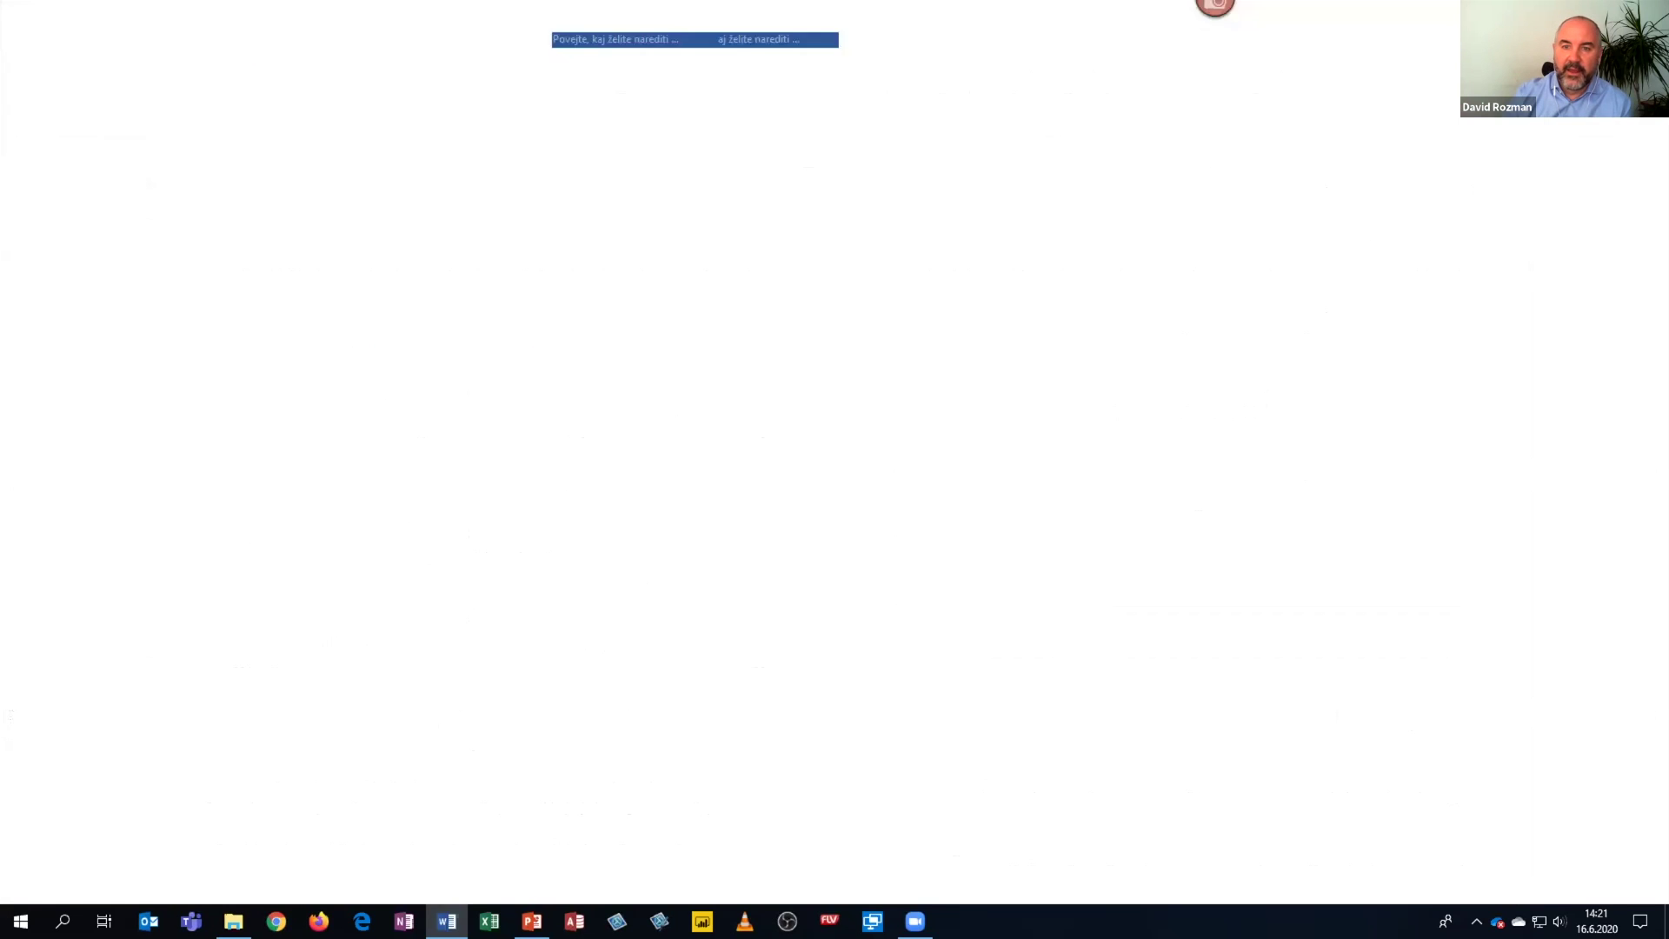
click(873, 465)
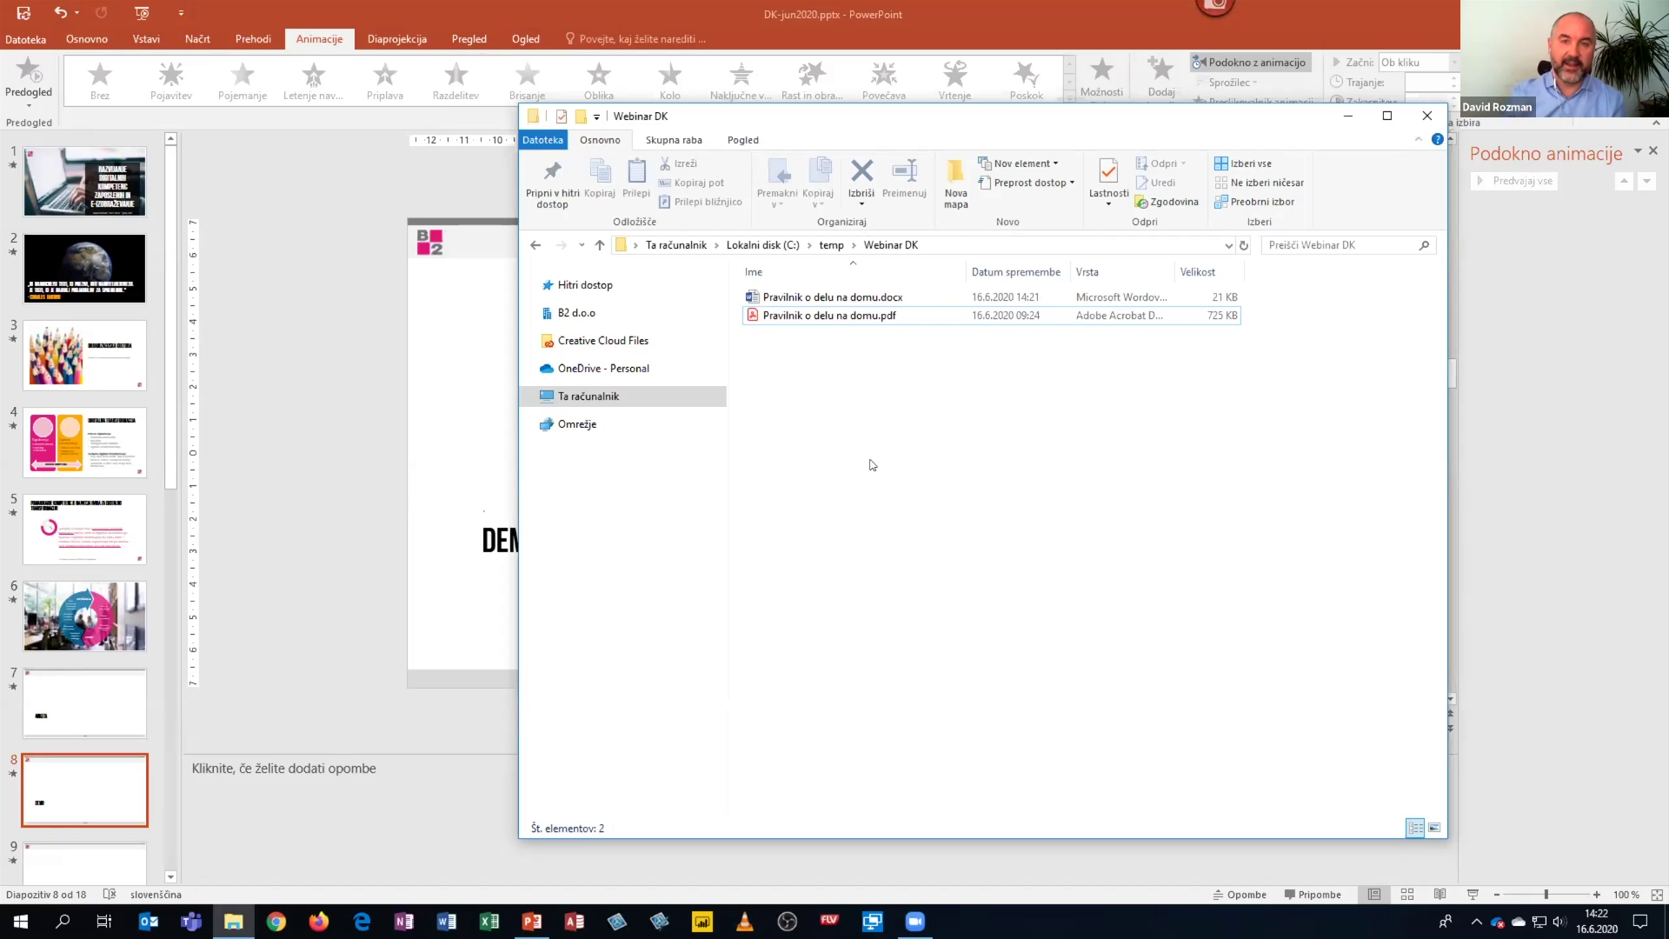
- Switch to Edge, open portal.office.com and sign in with the saved OnMicrosoft.com demo account, declining to stay signed in
click(362, 920)
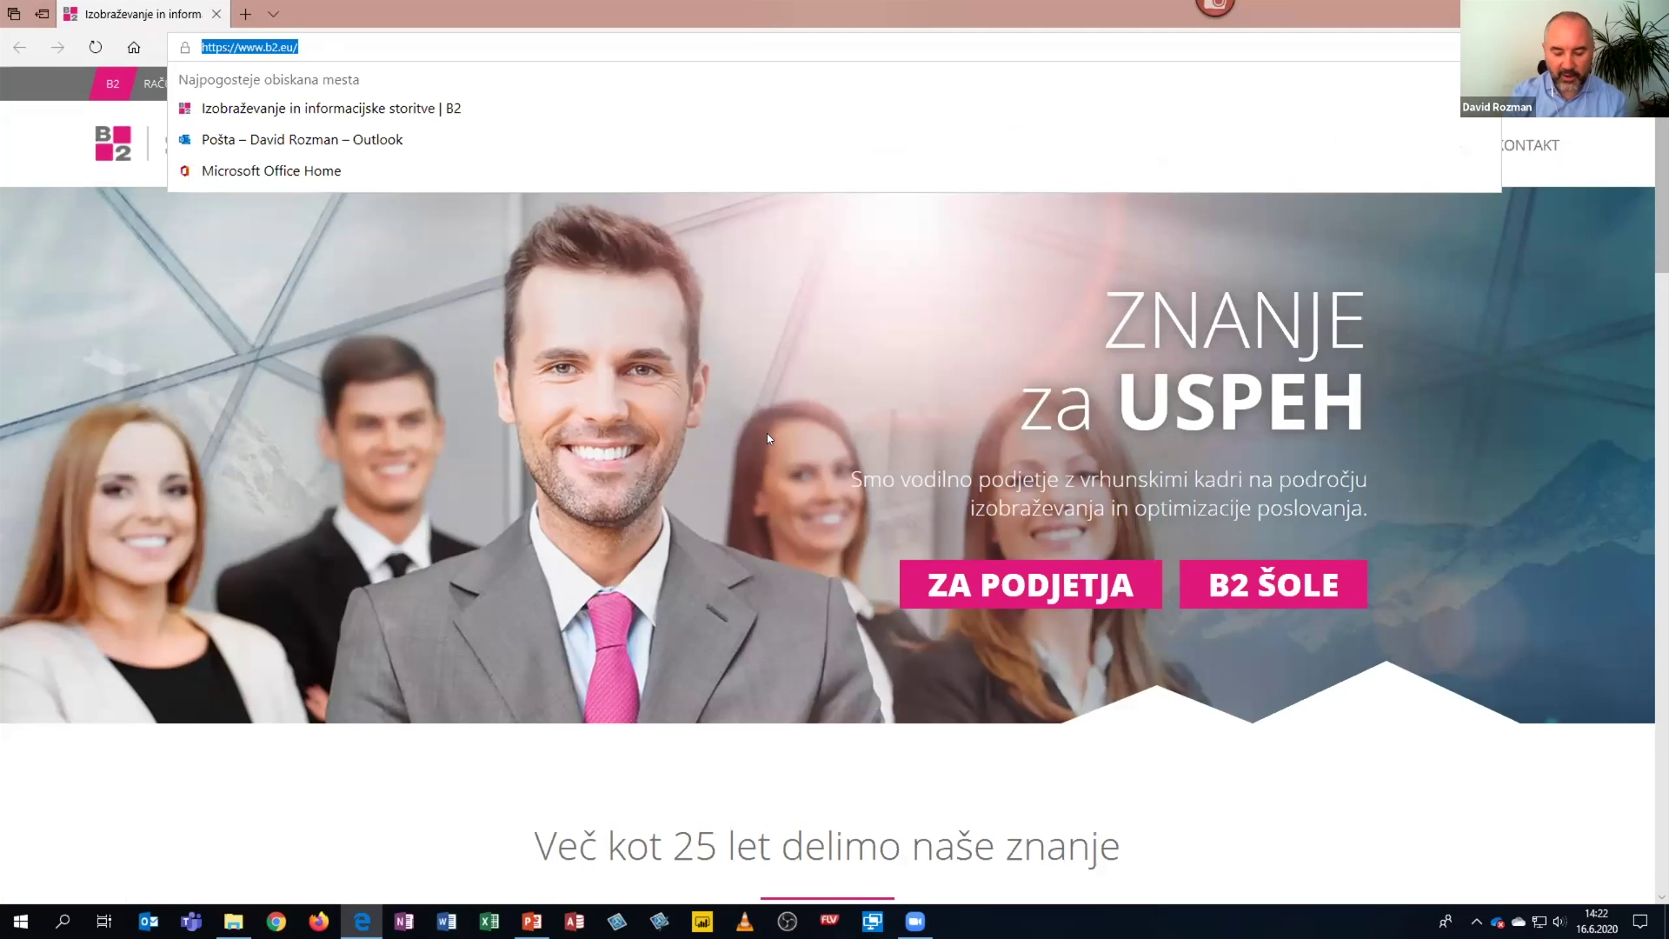
text(portal.office.com/)
key(Return)
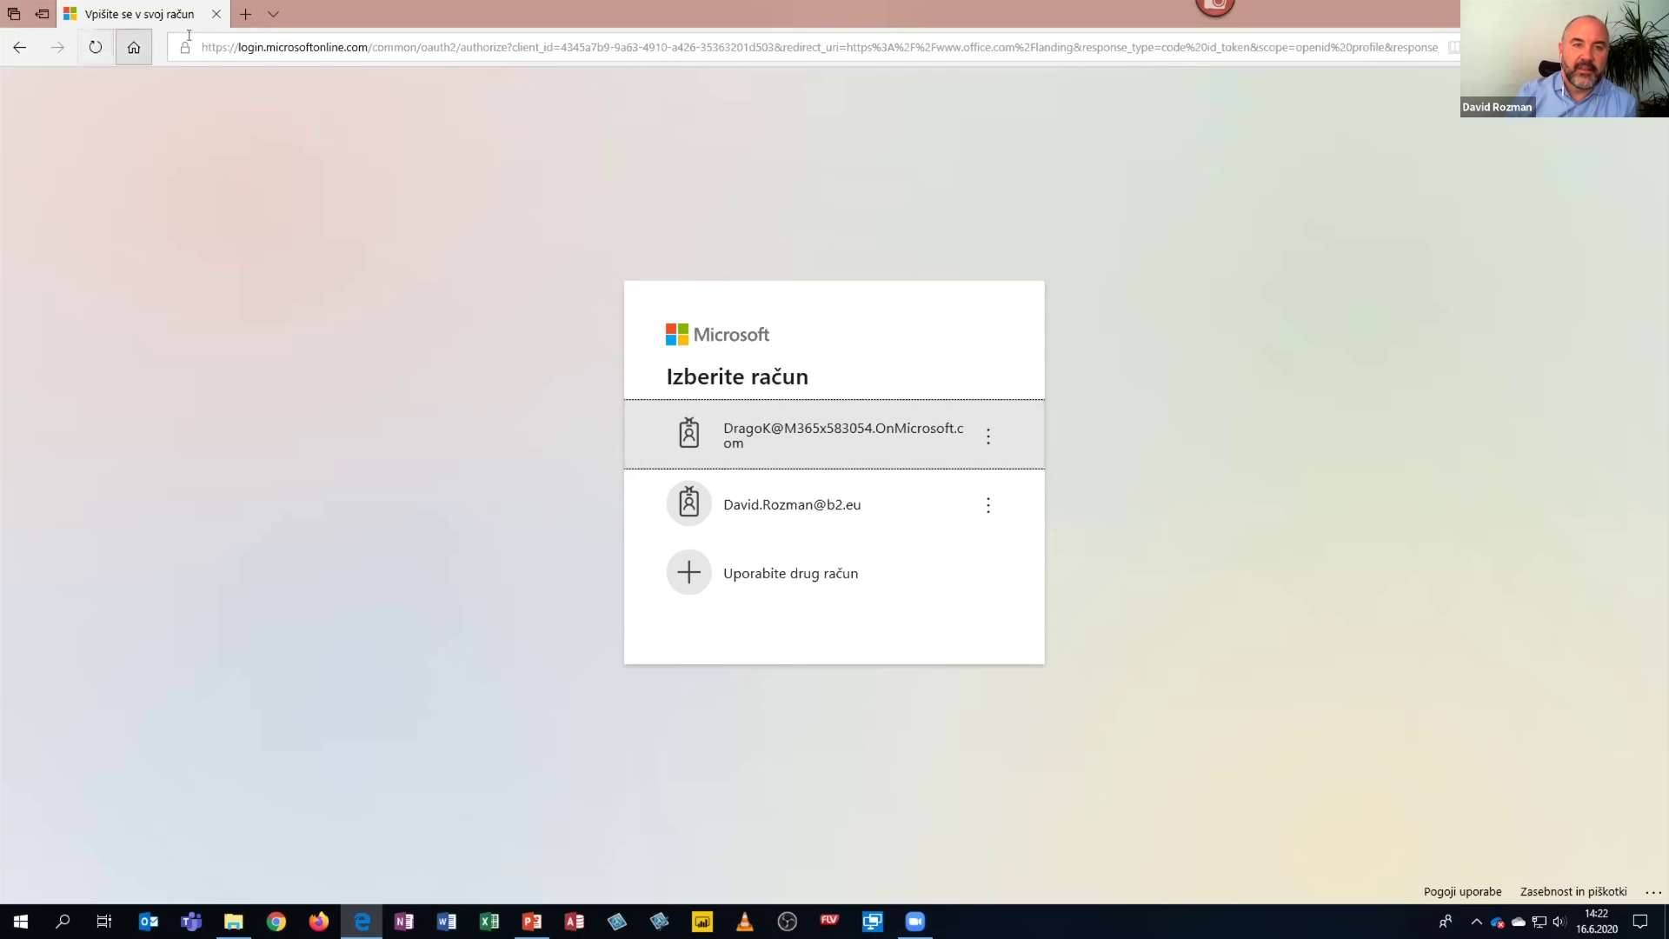
click(742, 440)
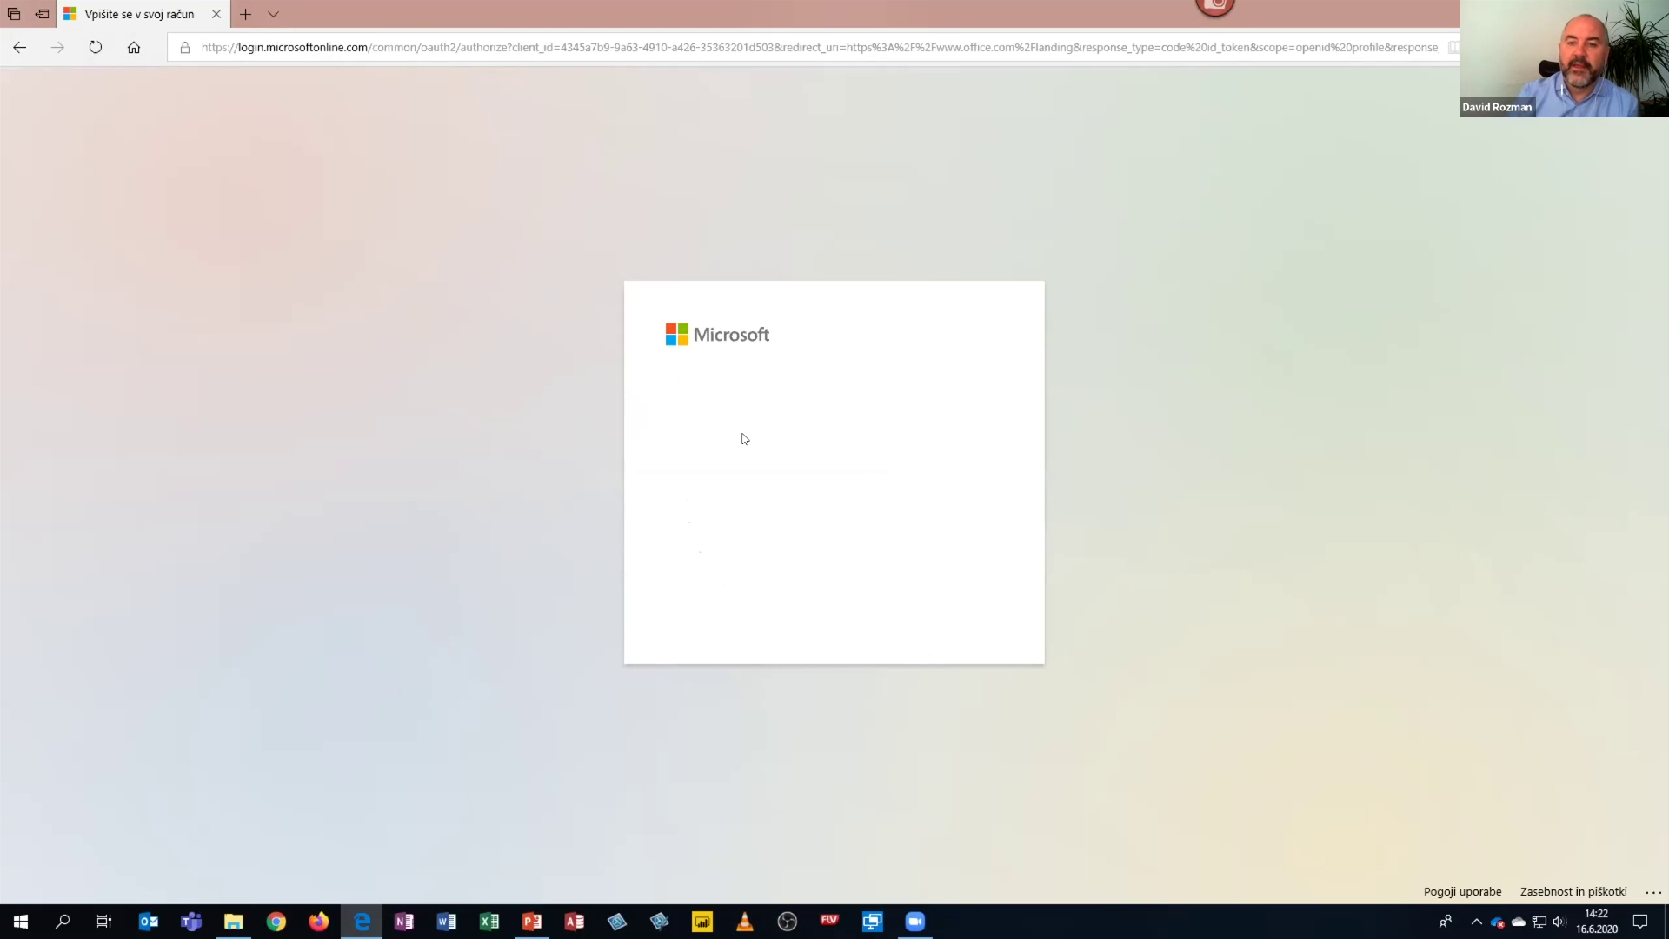
click(927, 541)
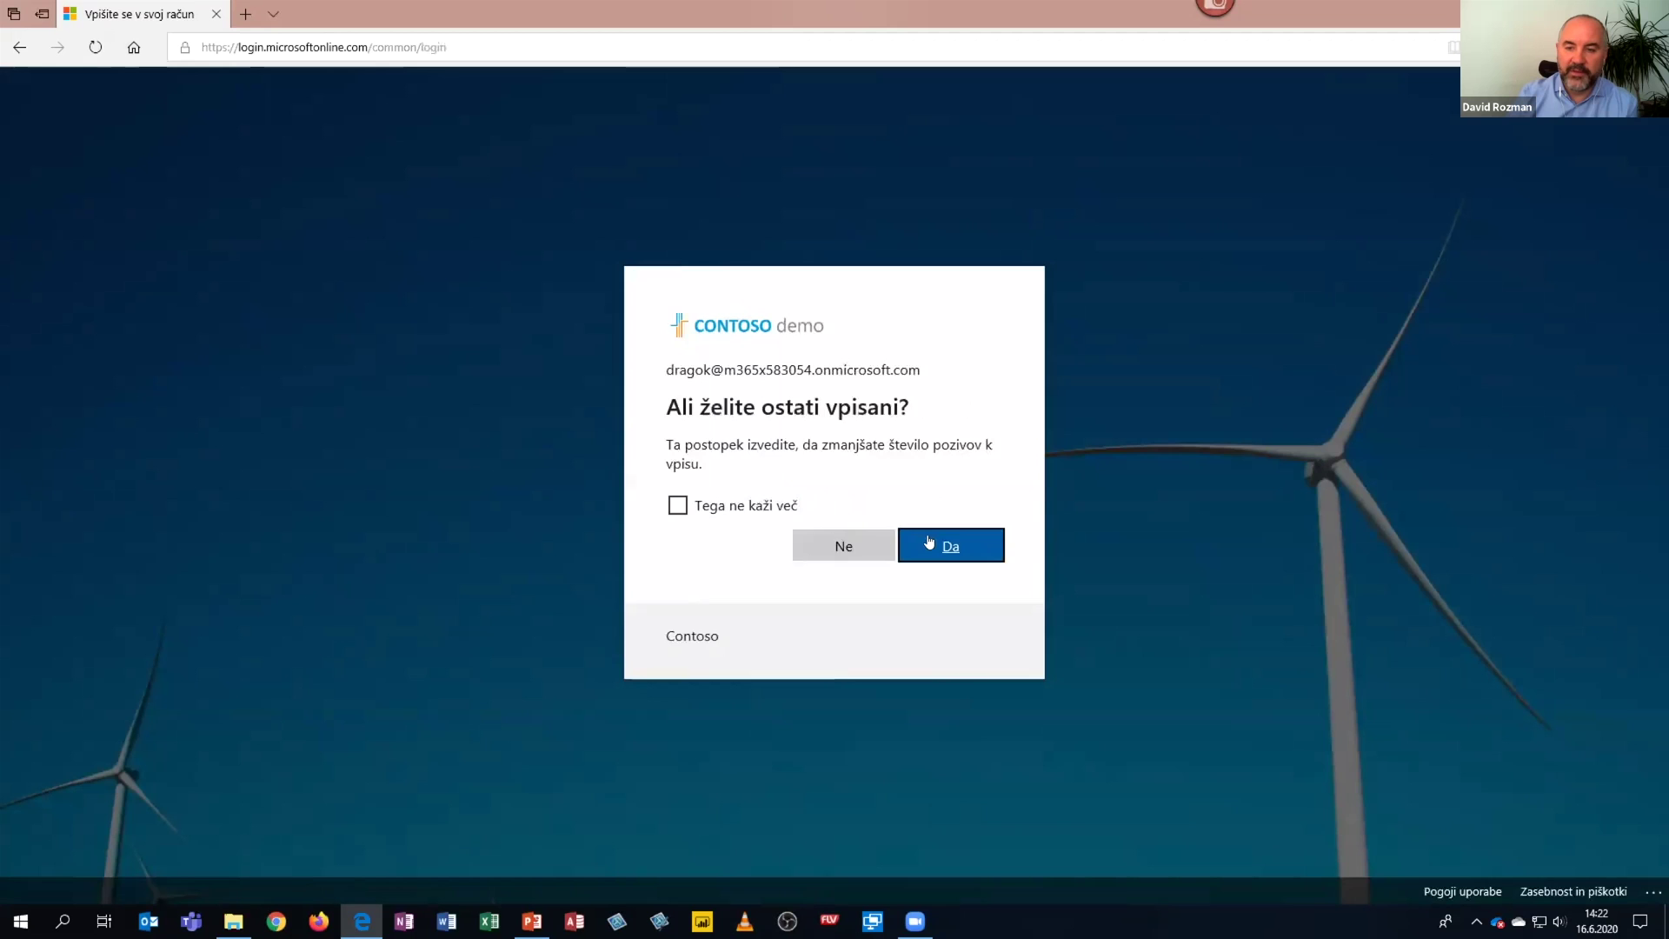
click(849, 545)
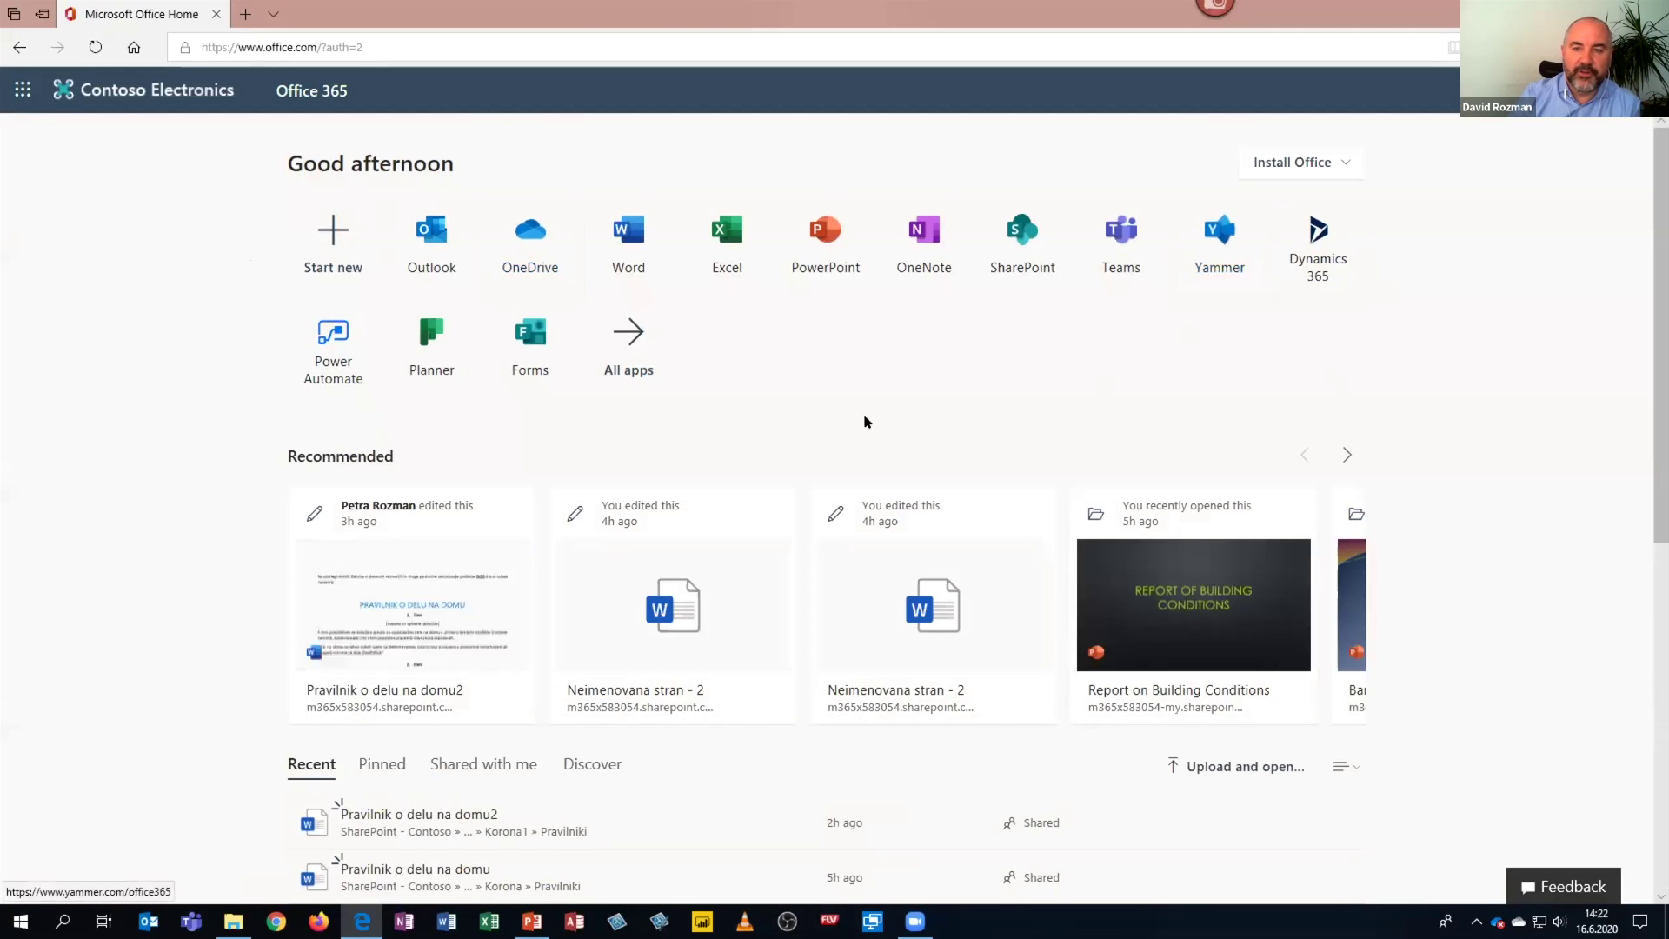
- Open Teams from the Office 365 home page and bring up the member management page of the Administracija team
click(1127, 255)
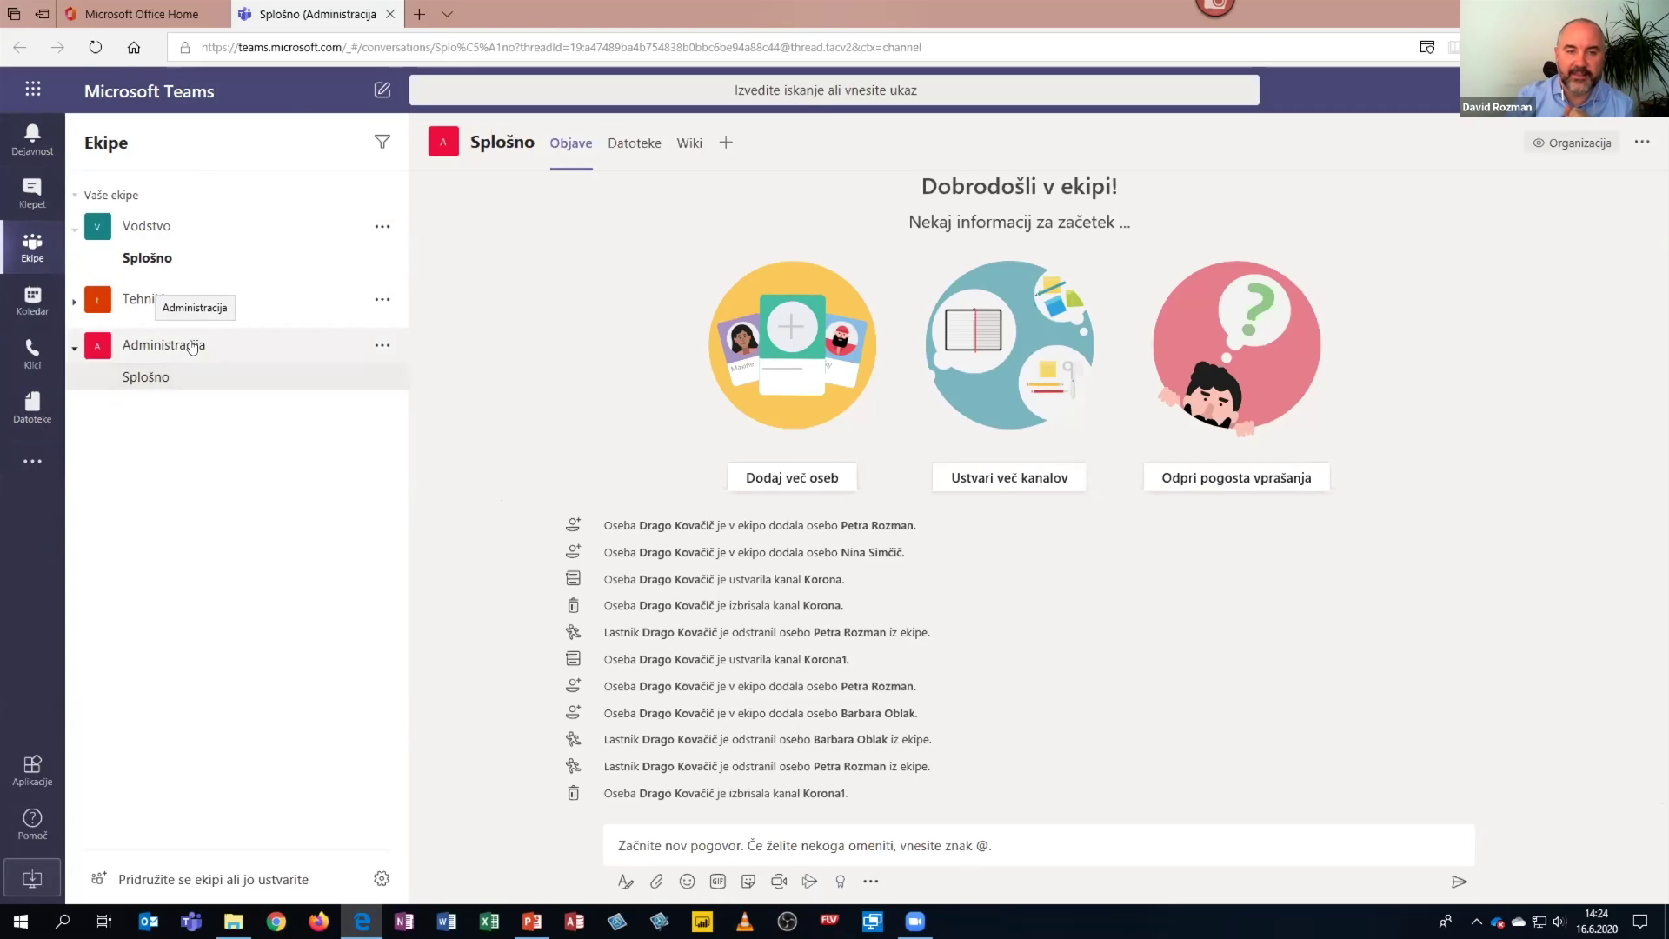
click(382, 348)
click(466, 429)
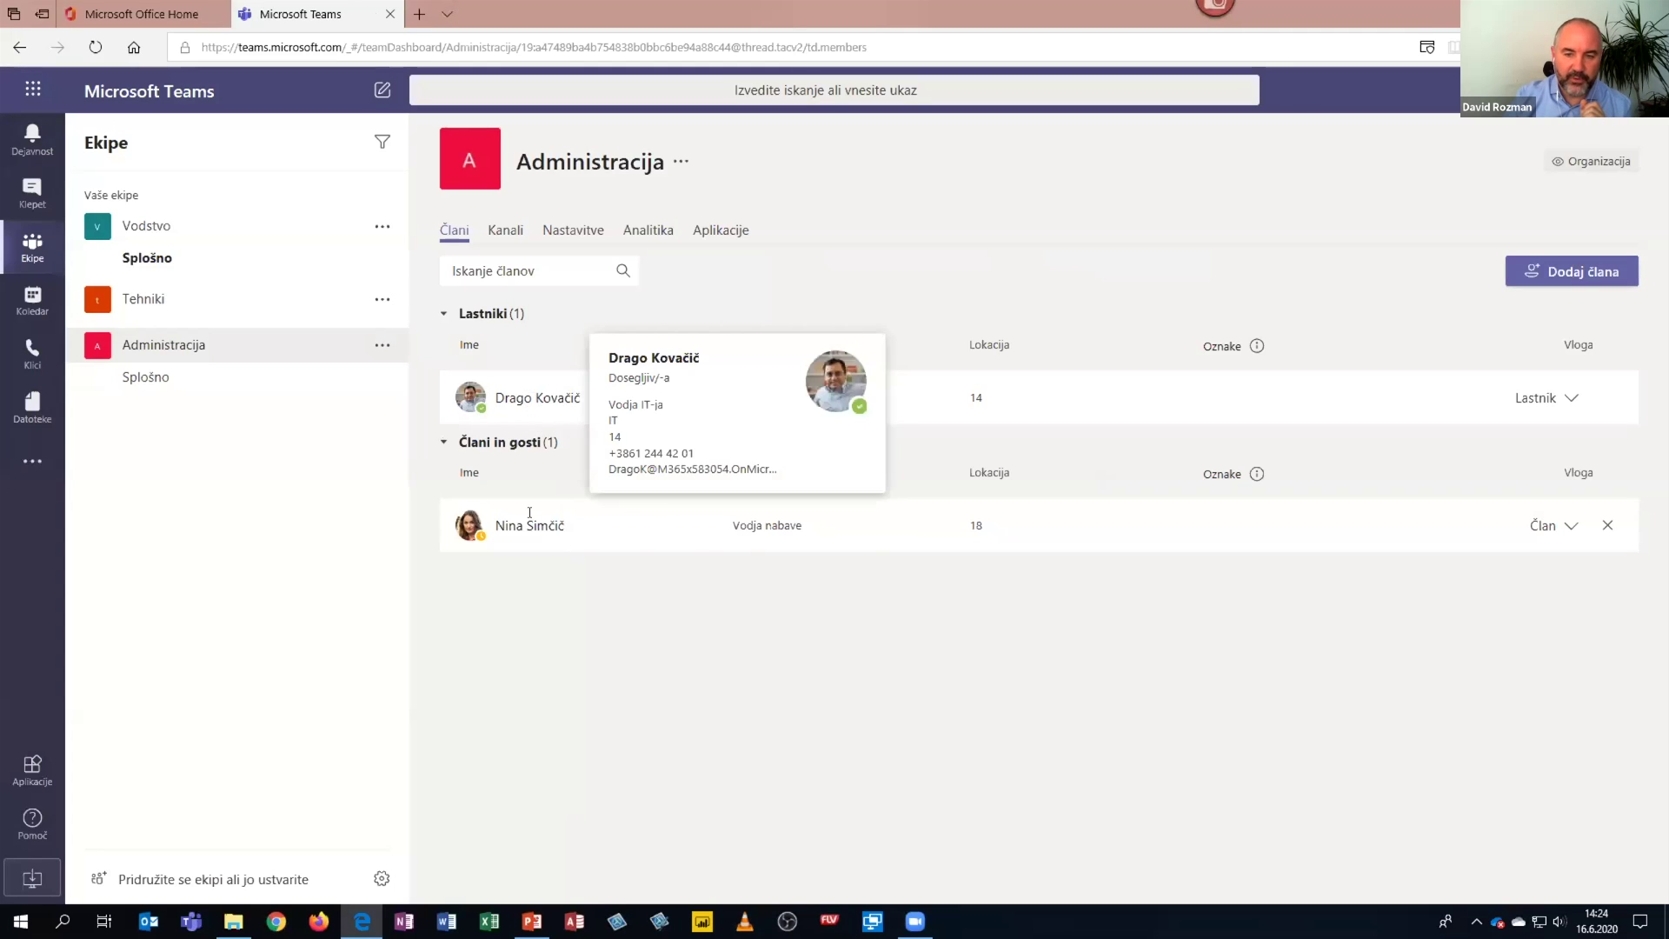
mouse_move(529, 512)
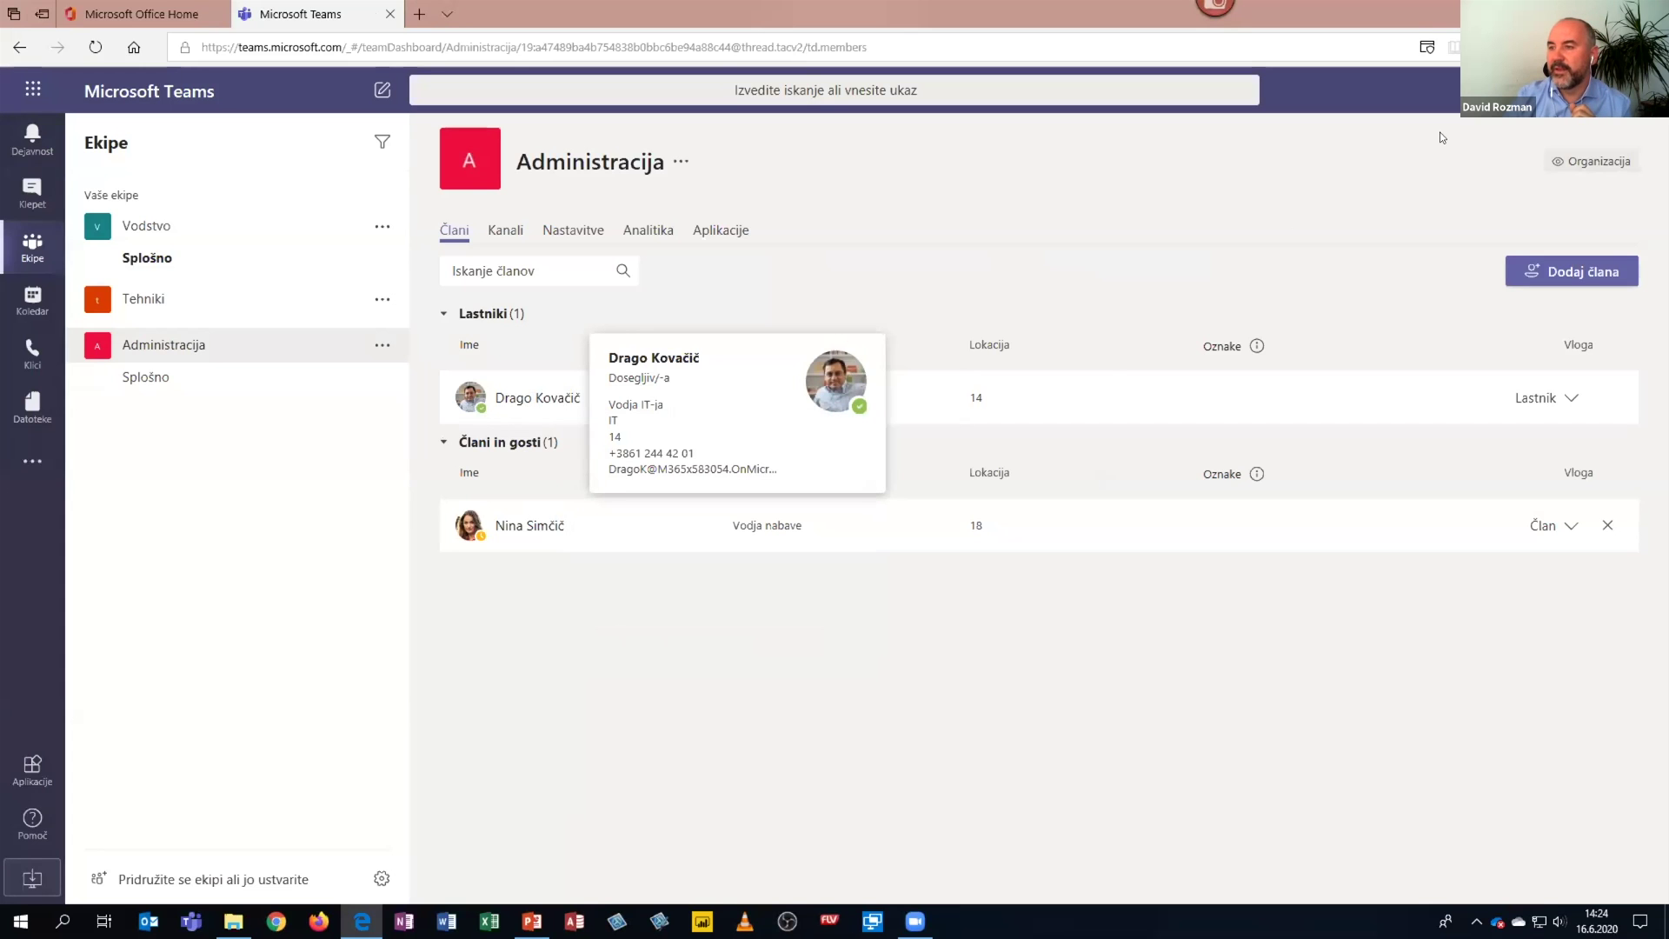
- Add two colleagues to the Administracija team as members: the marketing and sales director, and the head of IT found by first name
click(1571, 271)
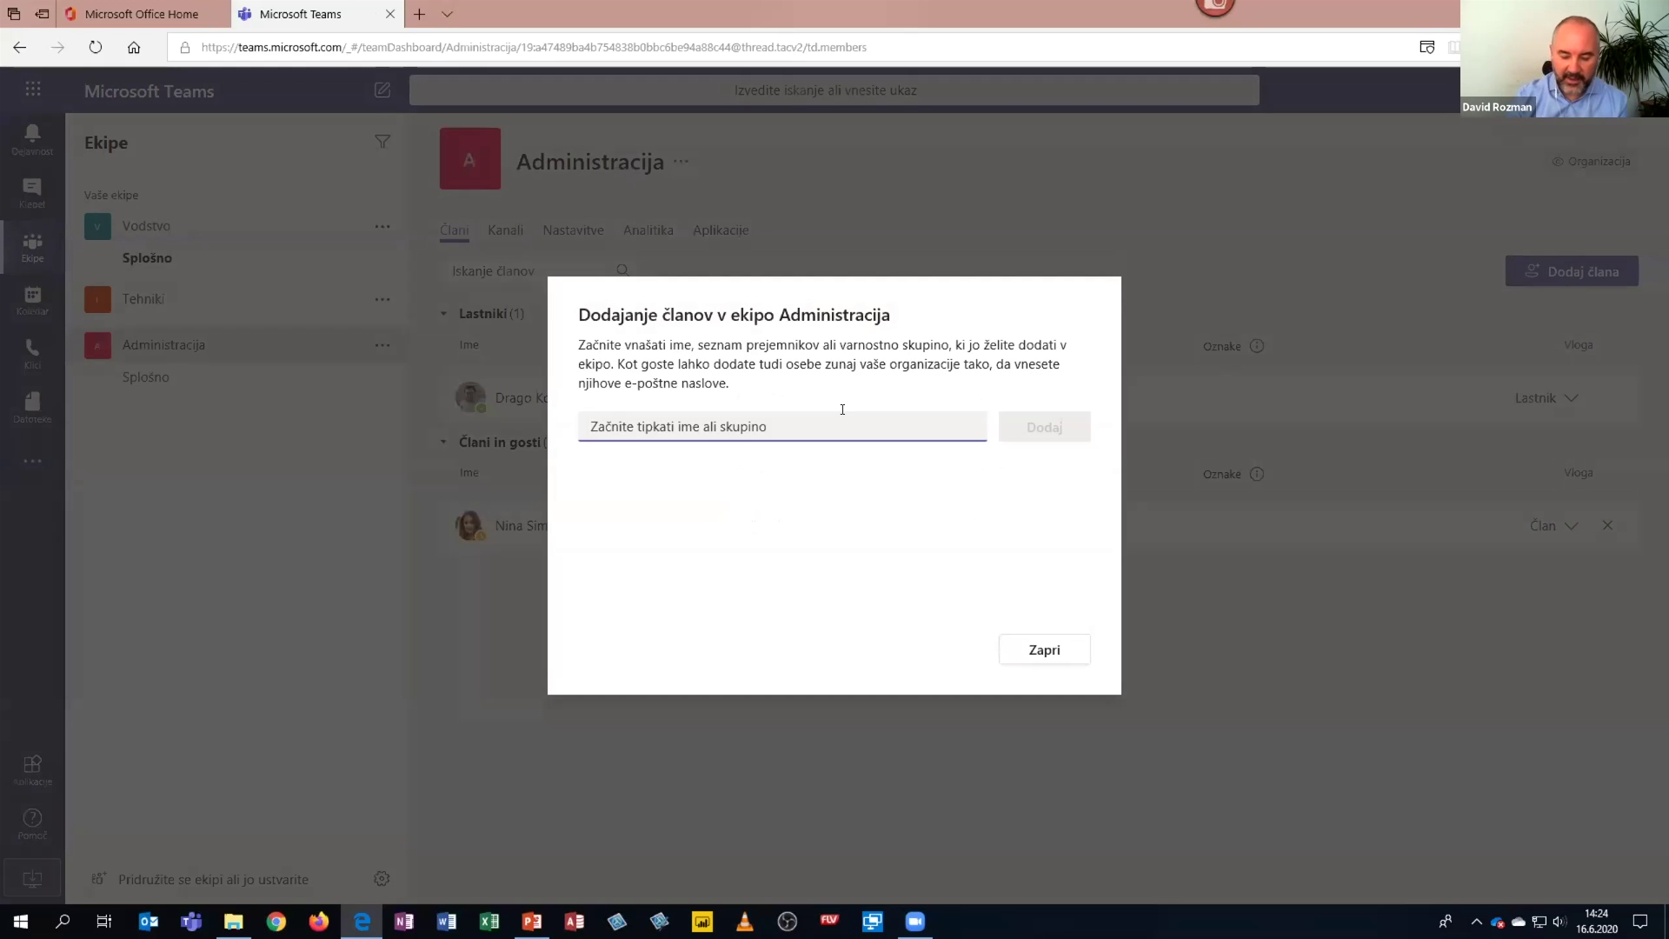
text(petr)
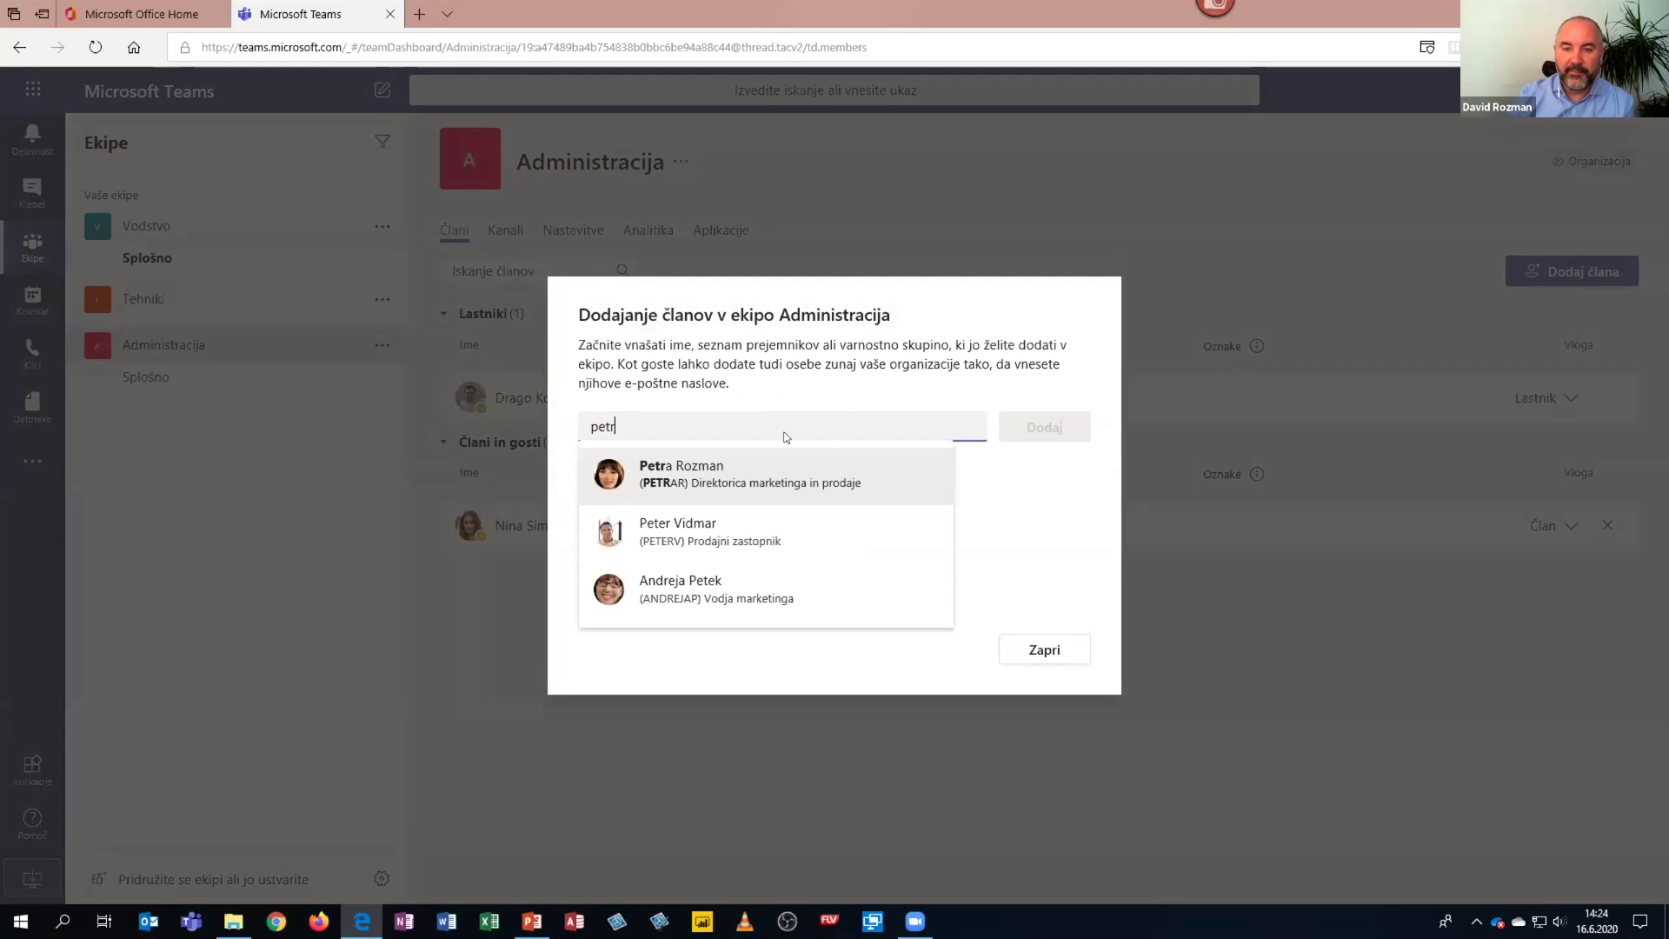
click(702, 482)
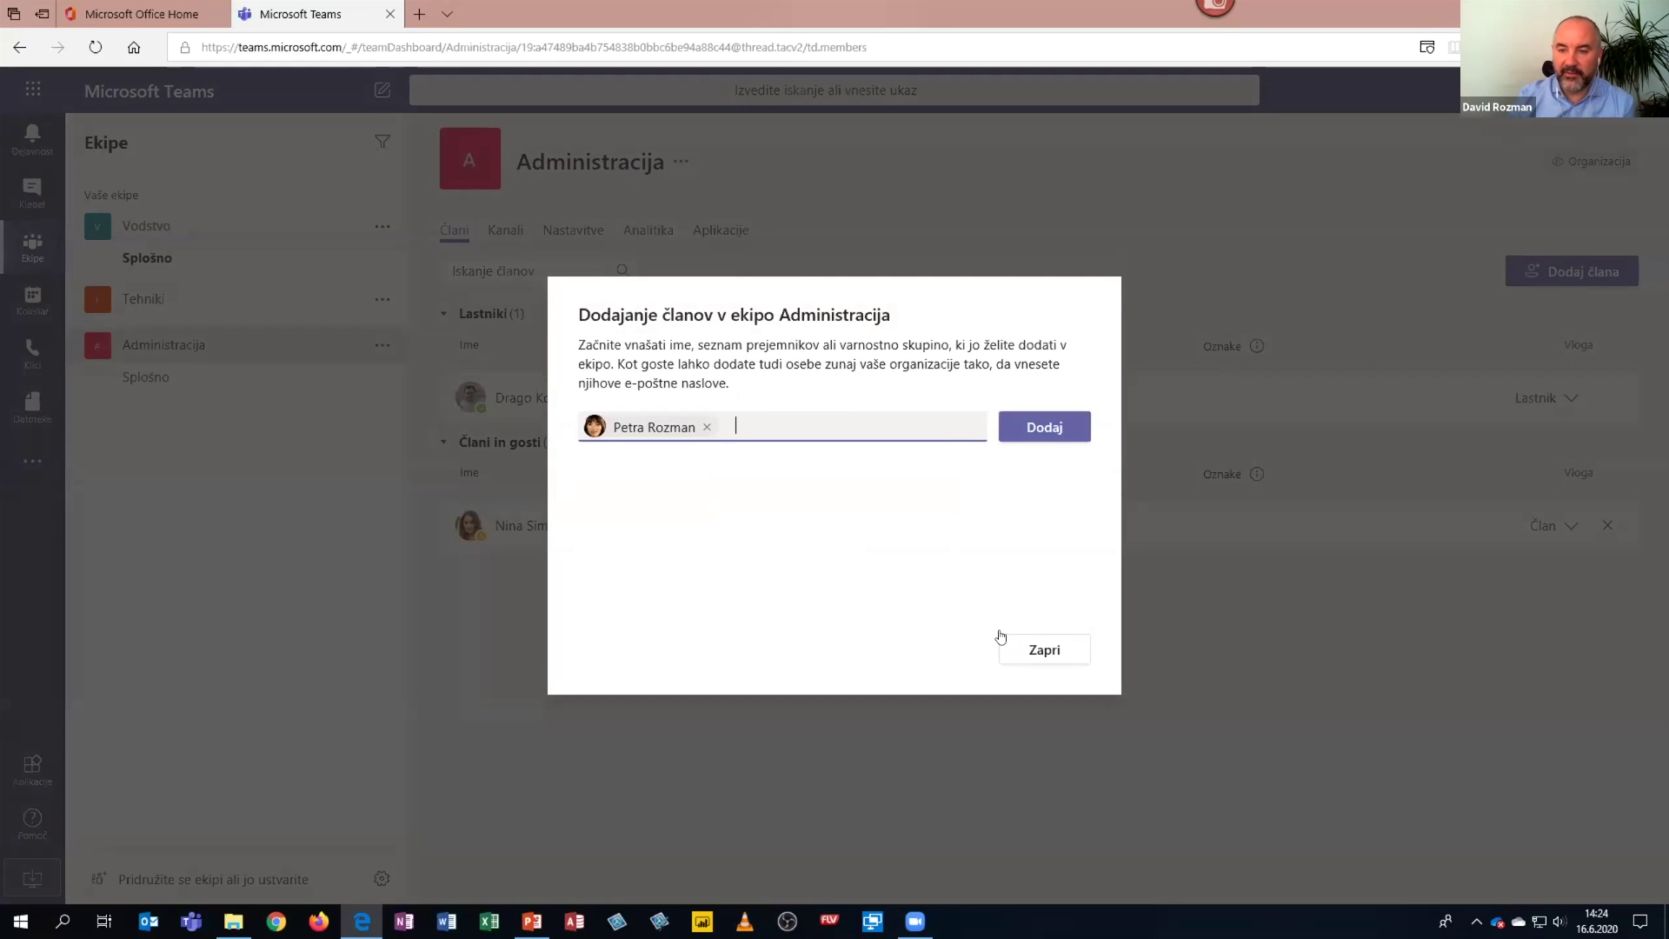
click(1044, 427)
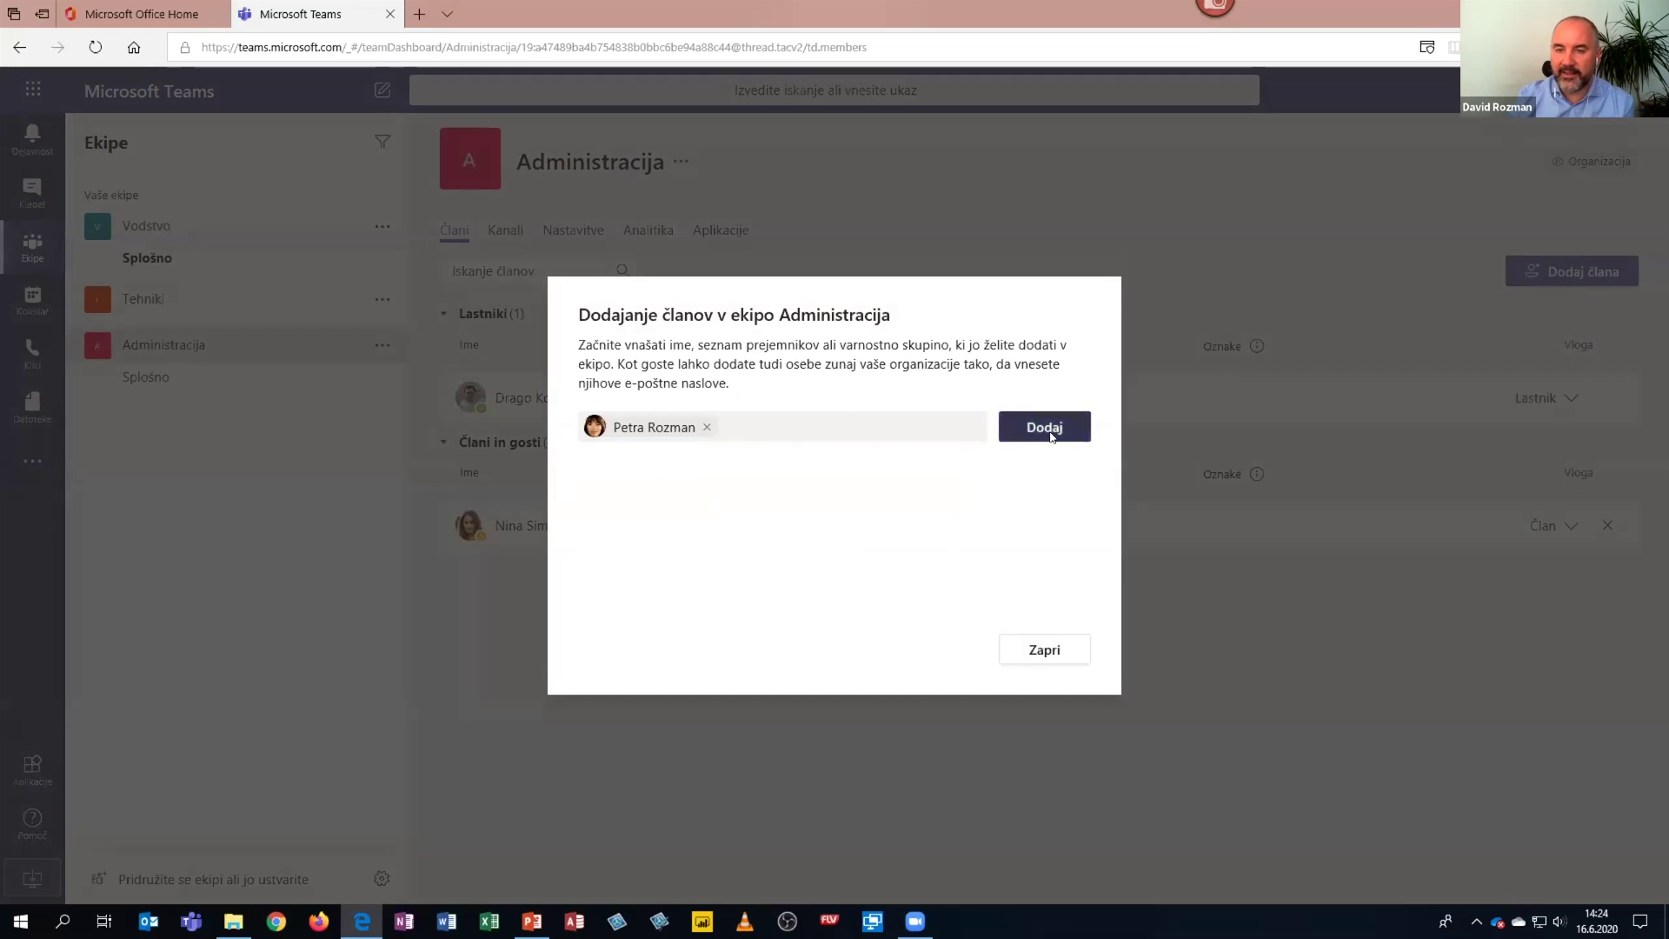
click(787, 424)
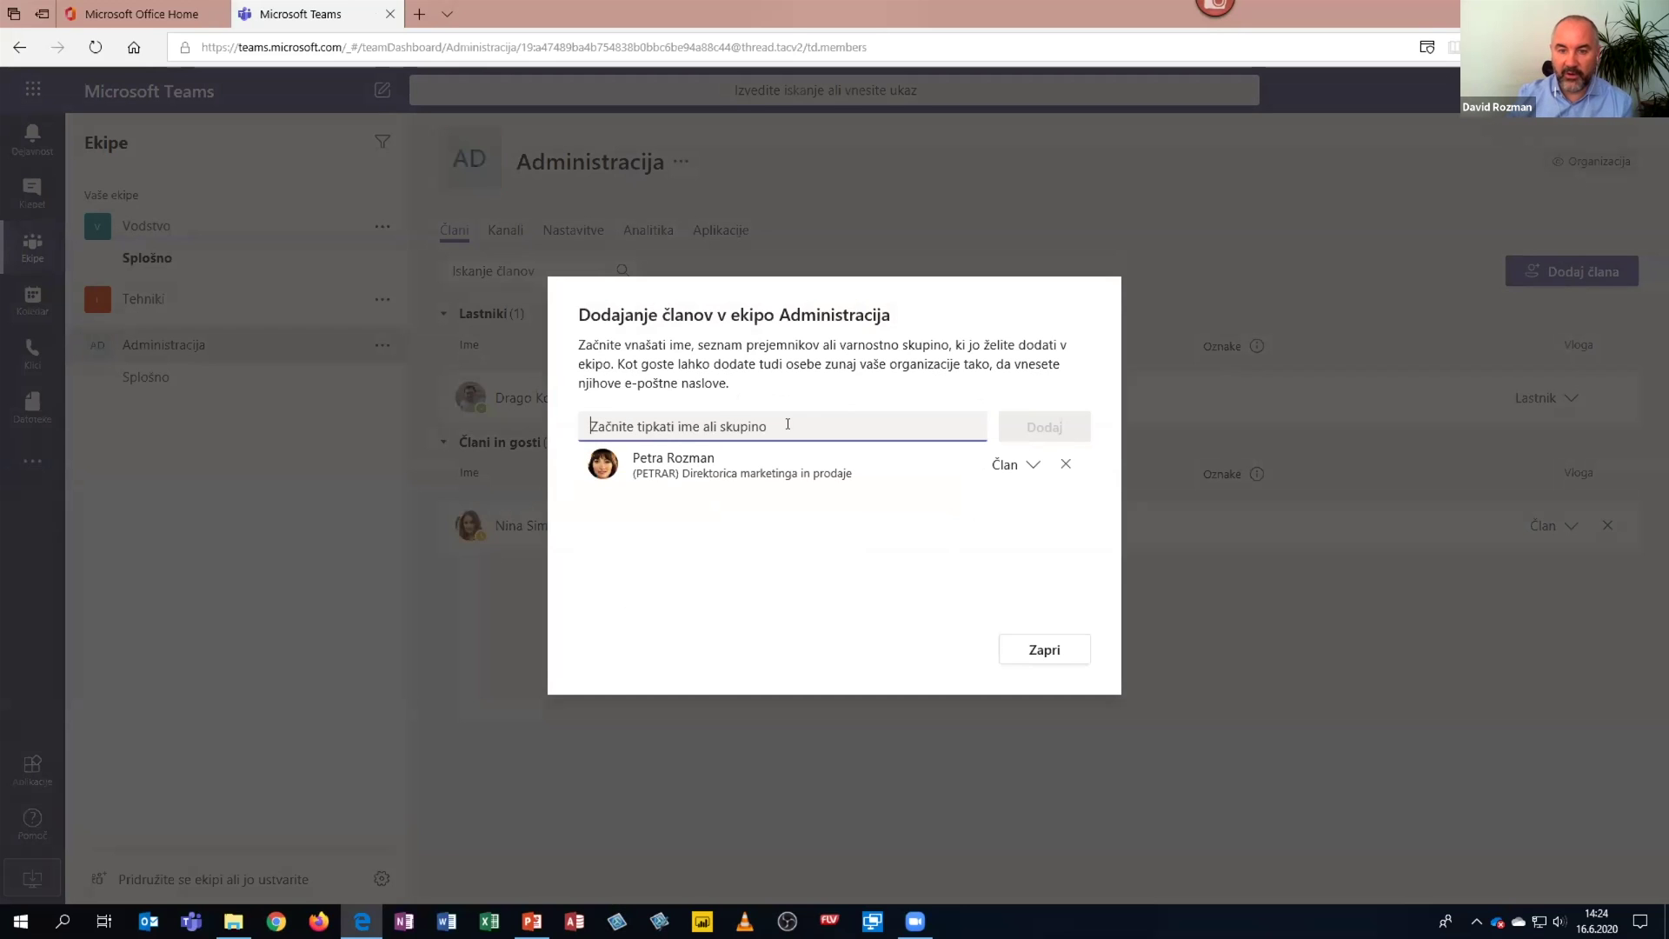
text(barb)
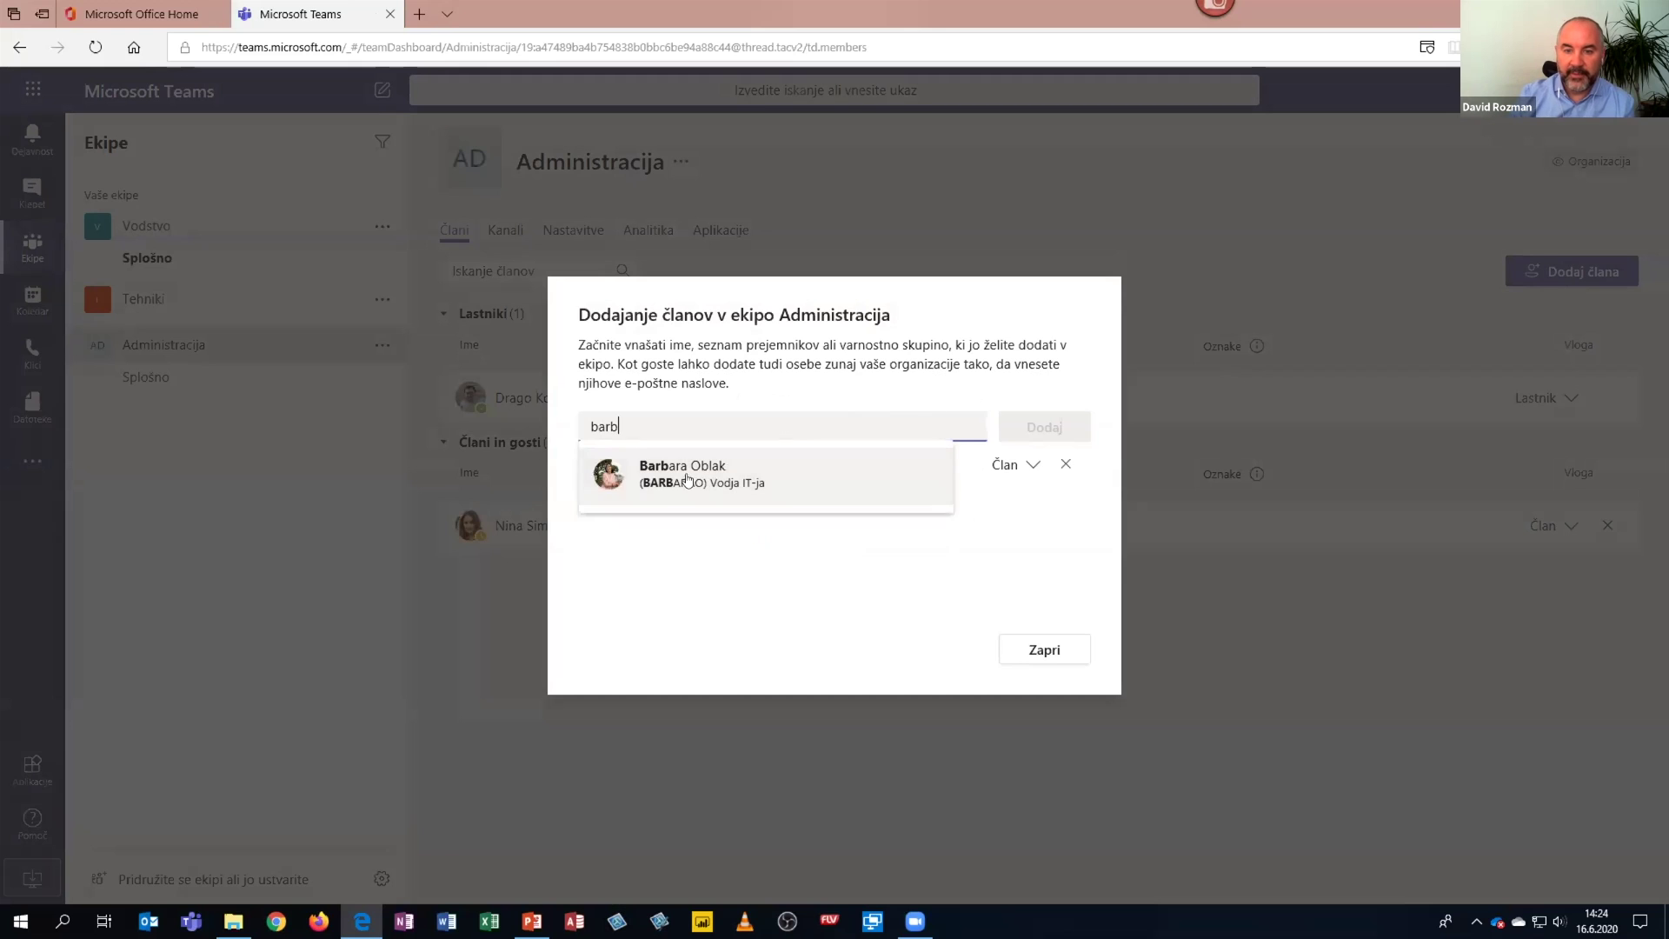
click(817, 472)
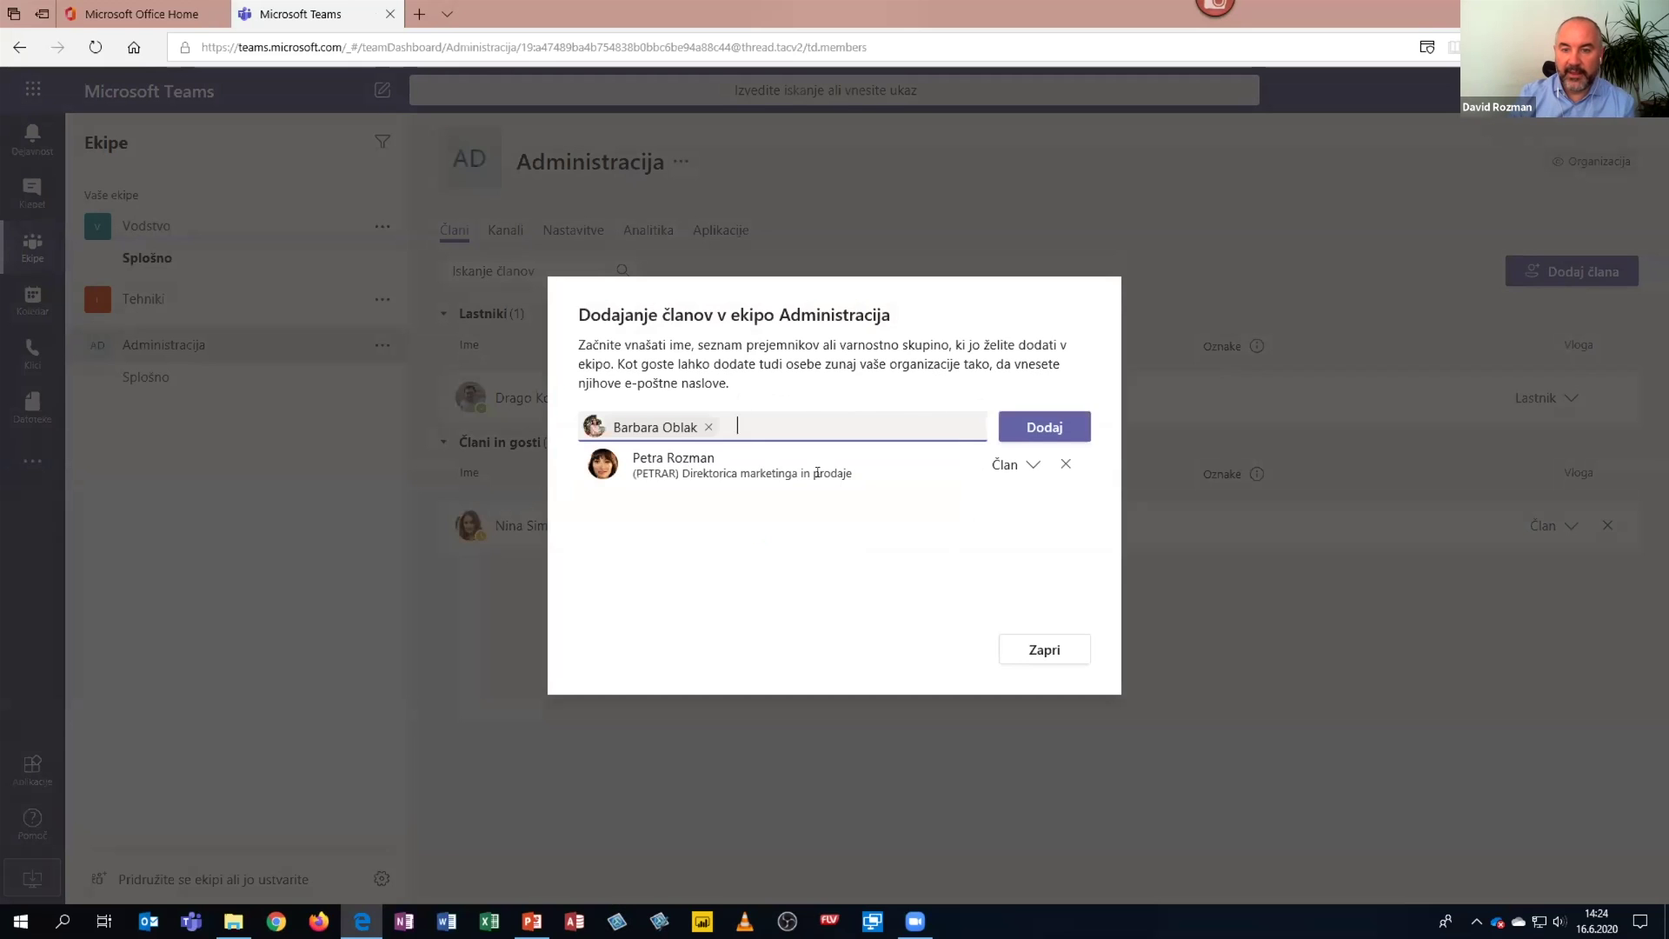
click(1054, 427)
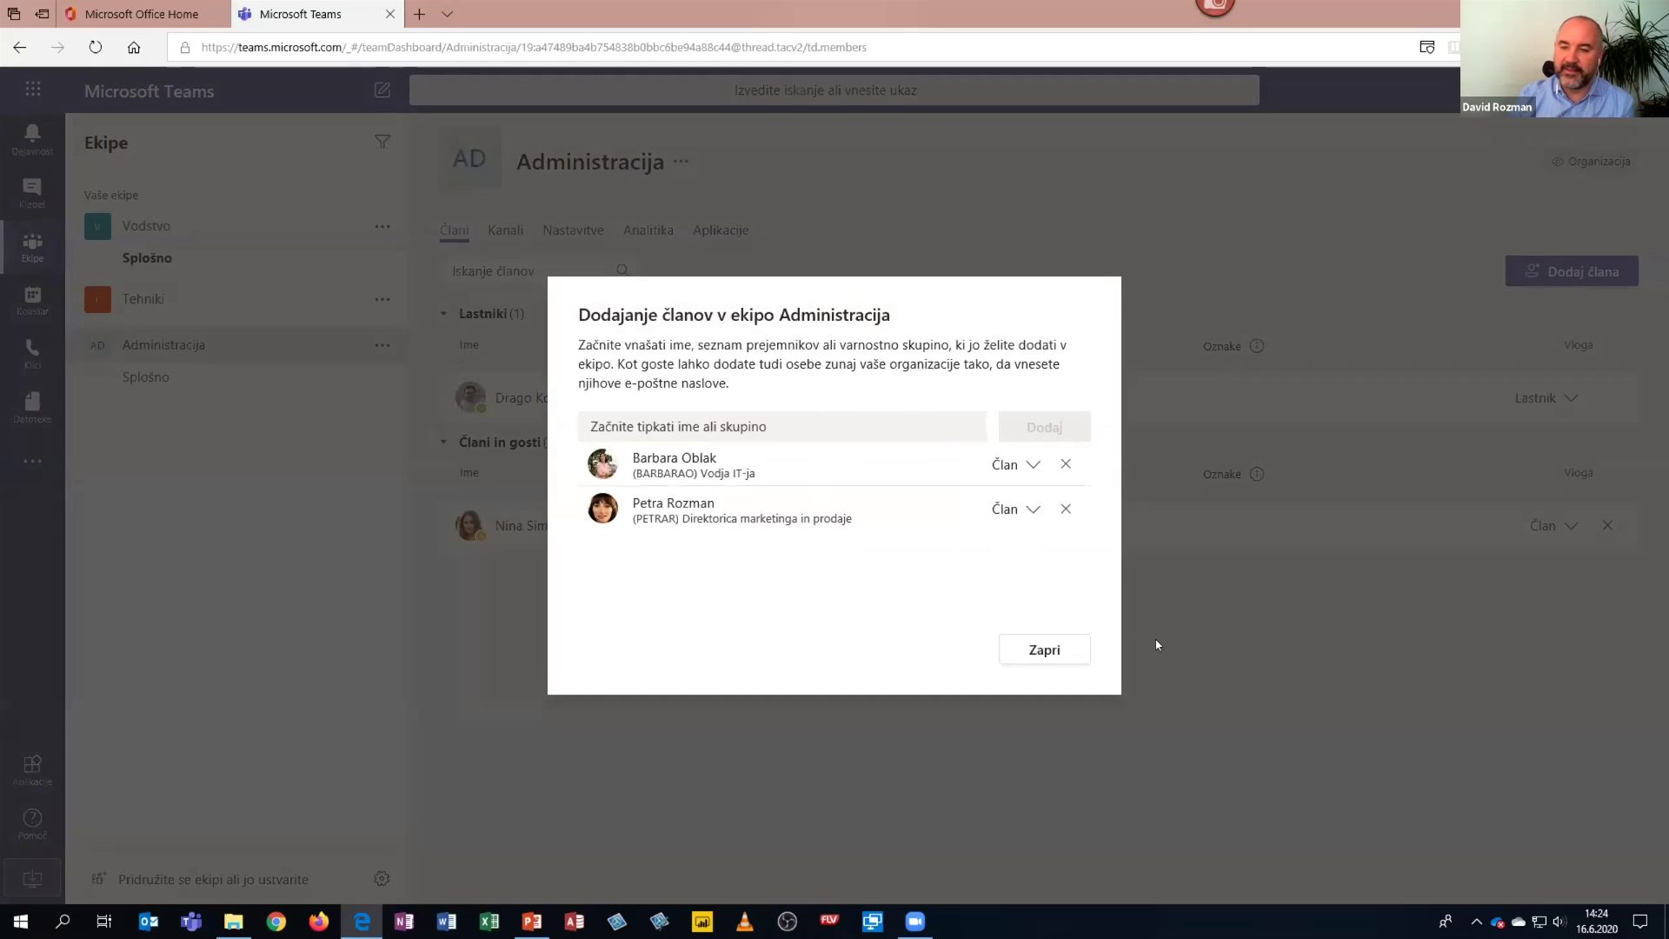
click(1040, 651)
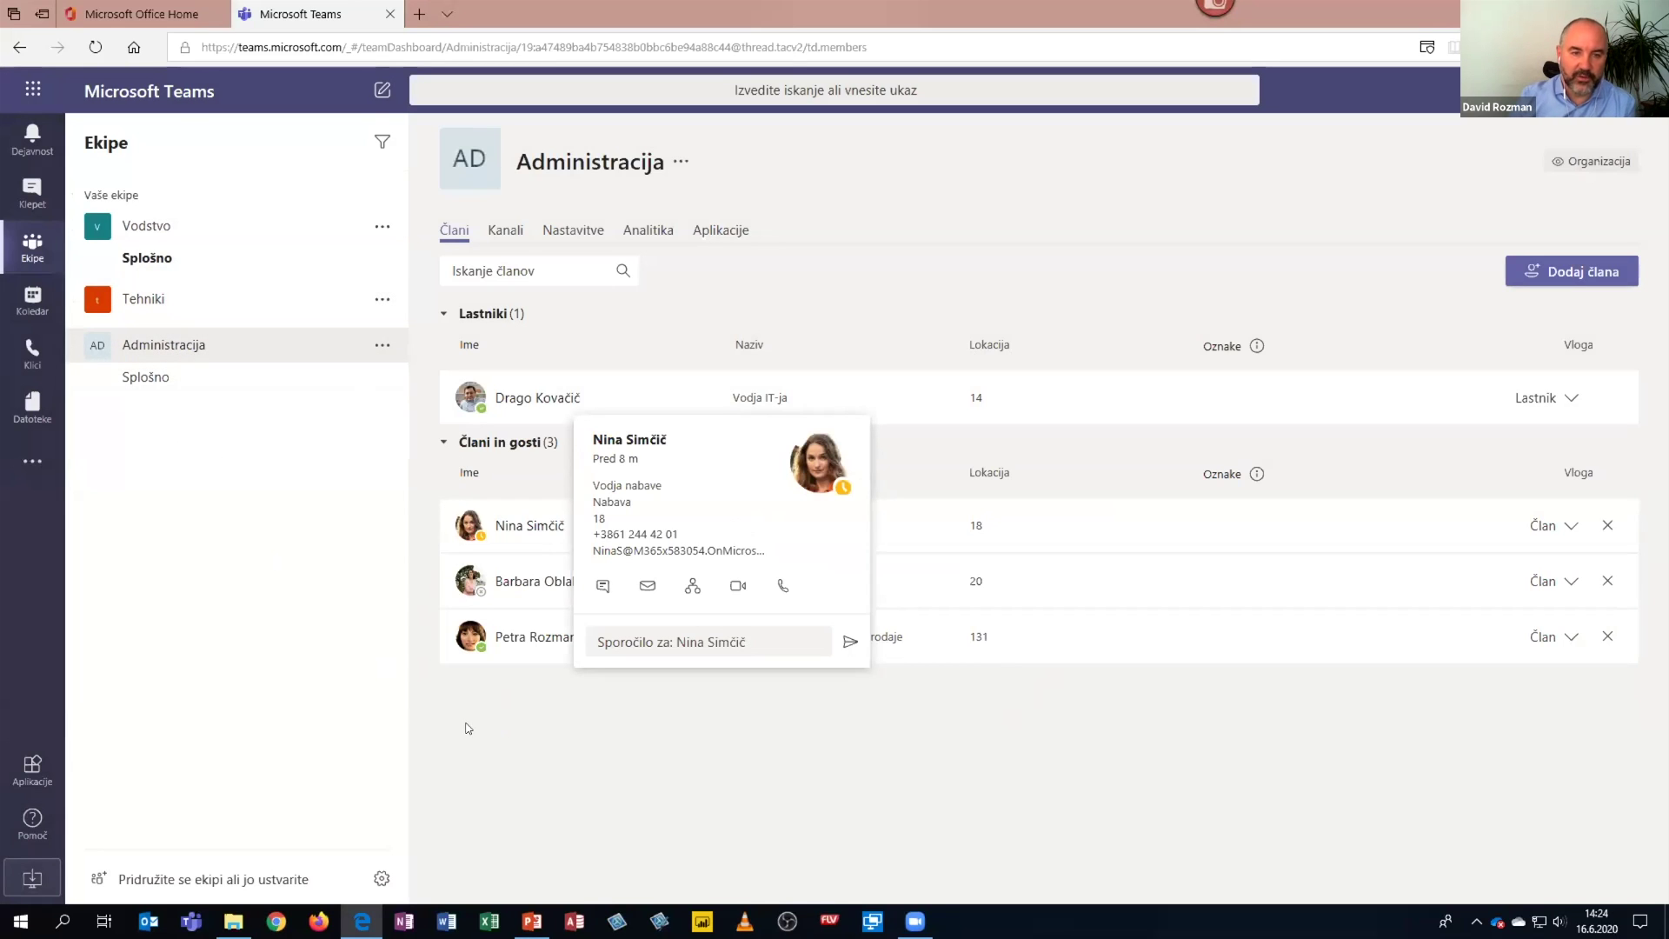
- Create a channel named Corona in the Administracija team, with standard privacy accessible to everyone in the team
click(155, 382)
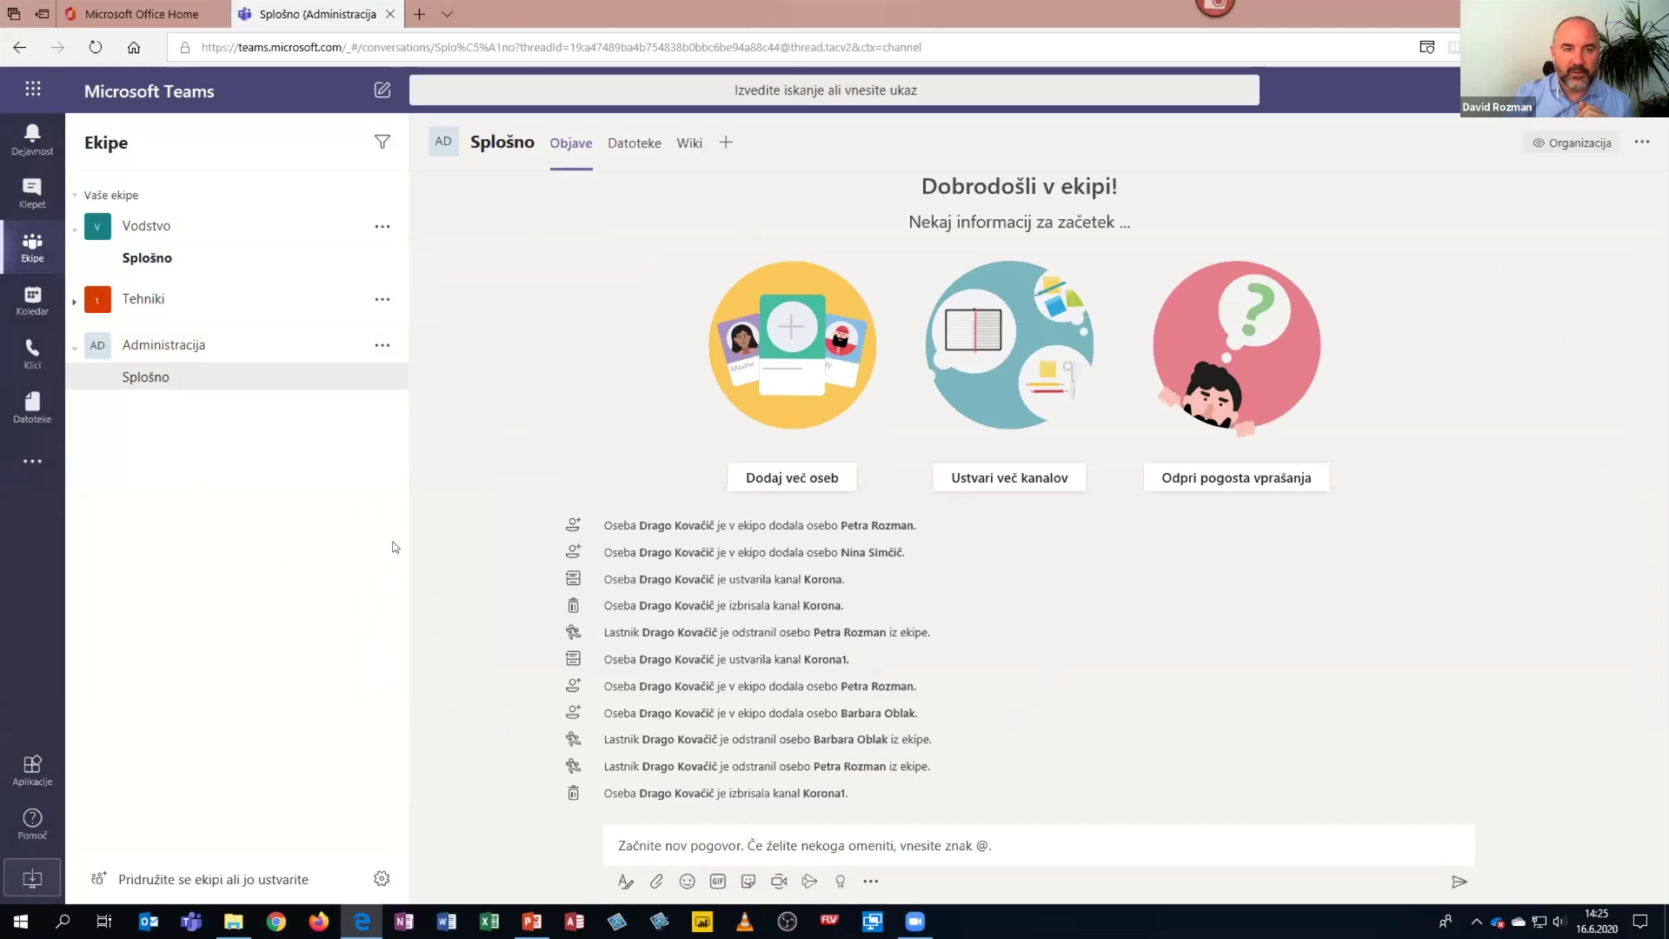
click(382, 345)
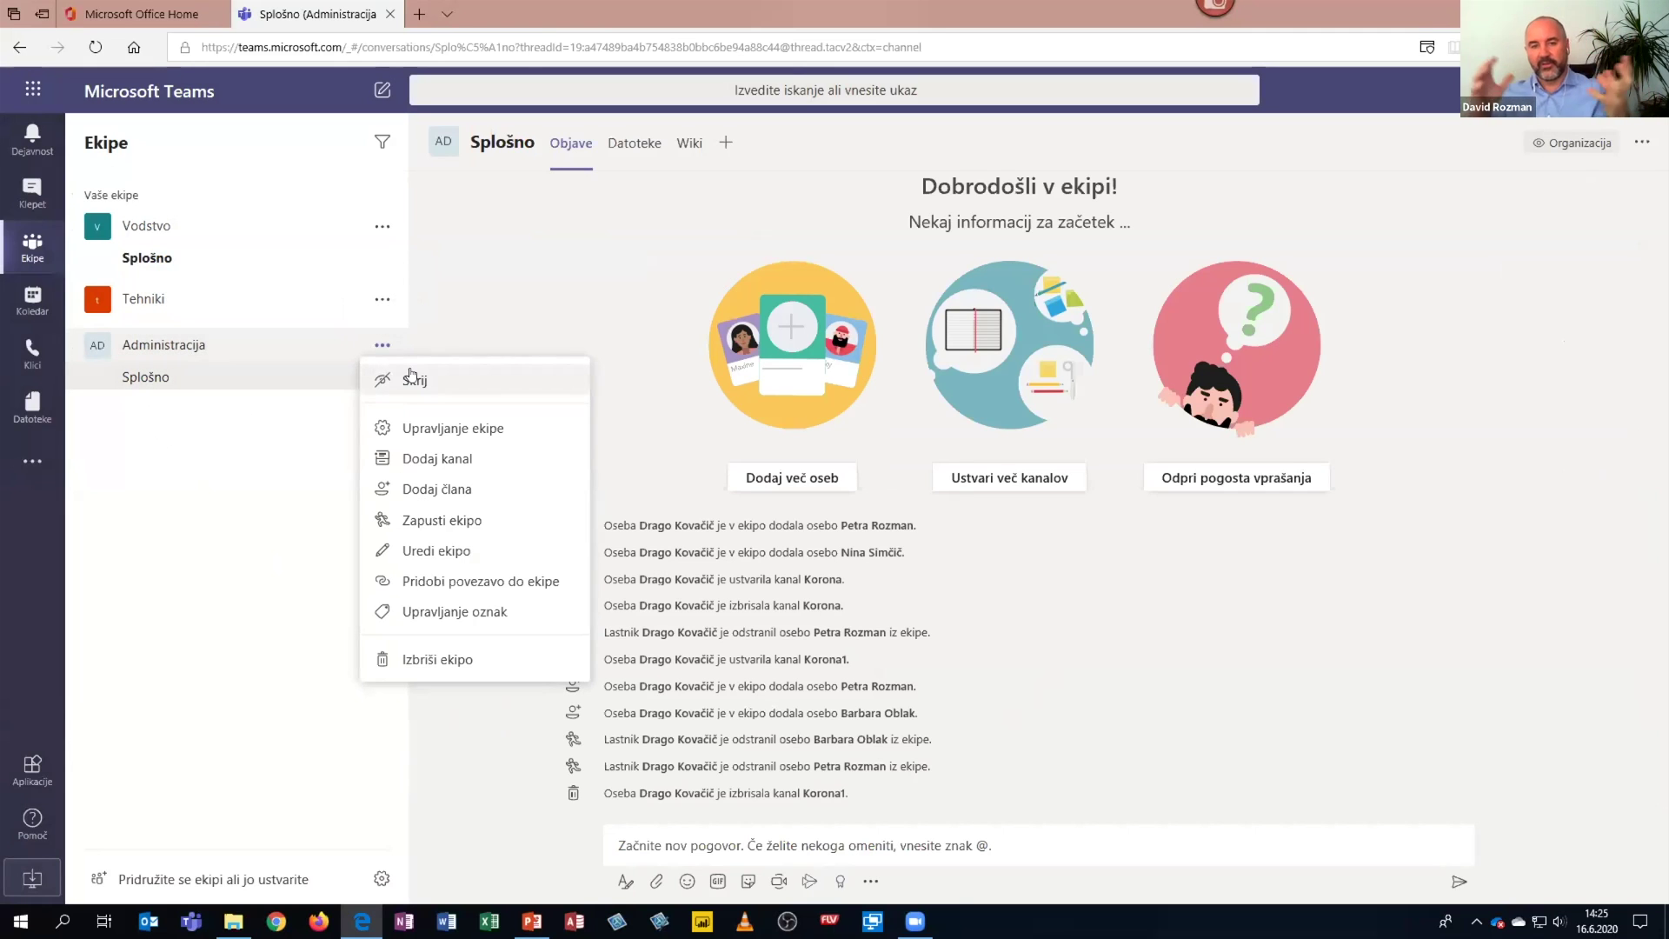
click(458, 458)
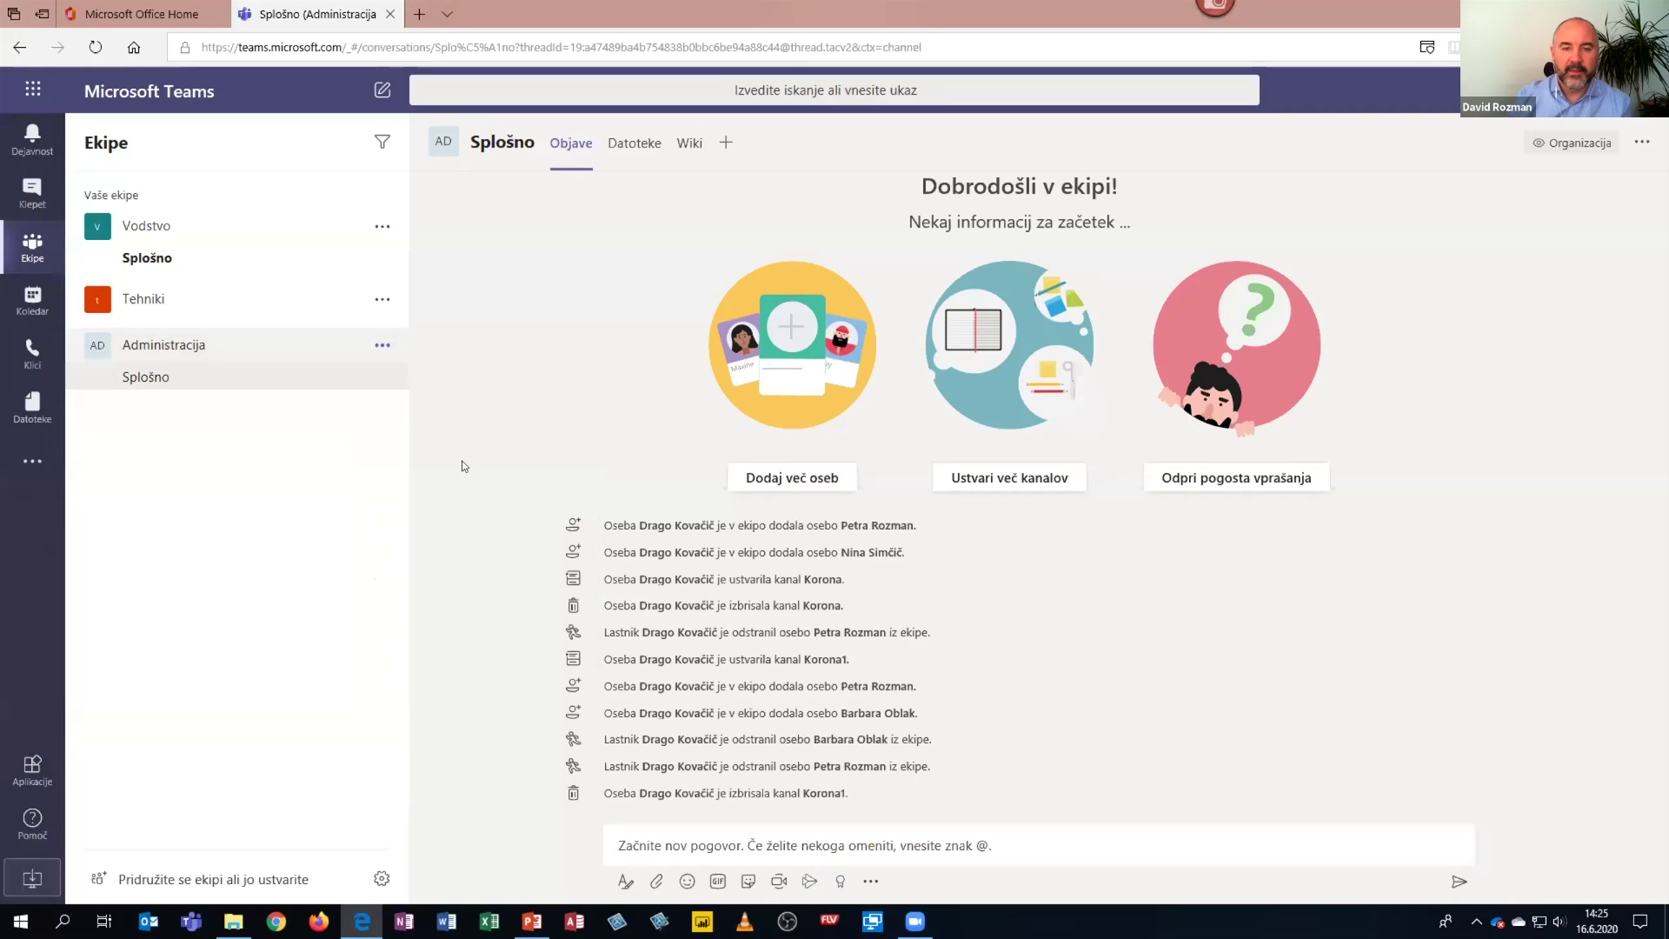
text(Corona)
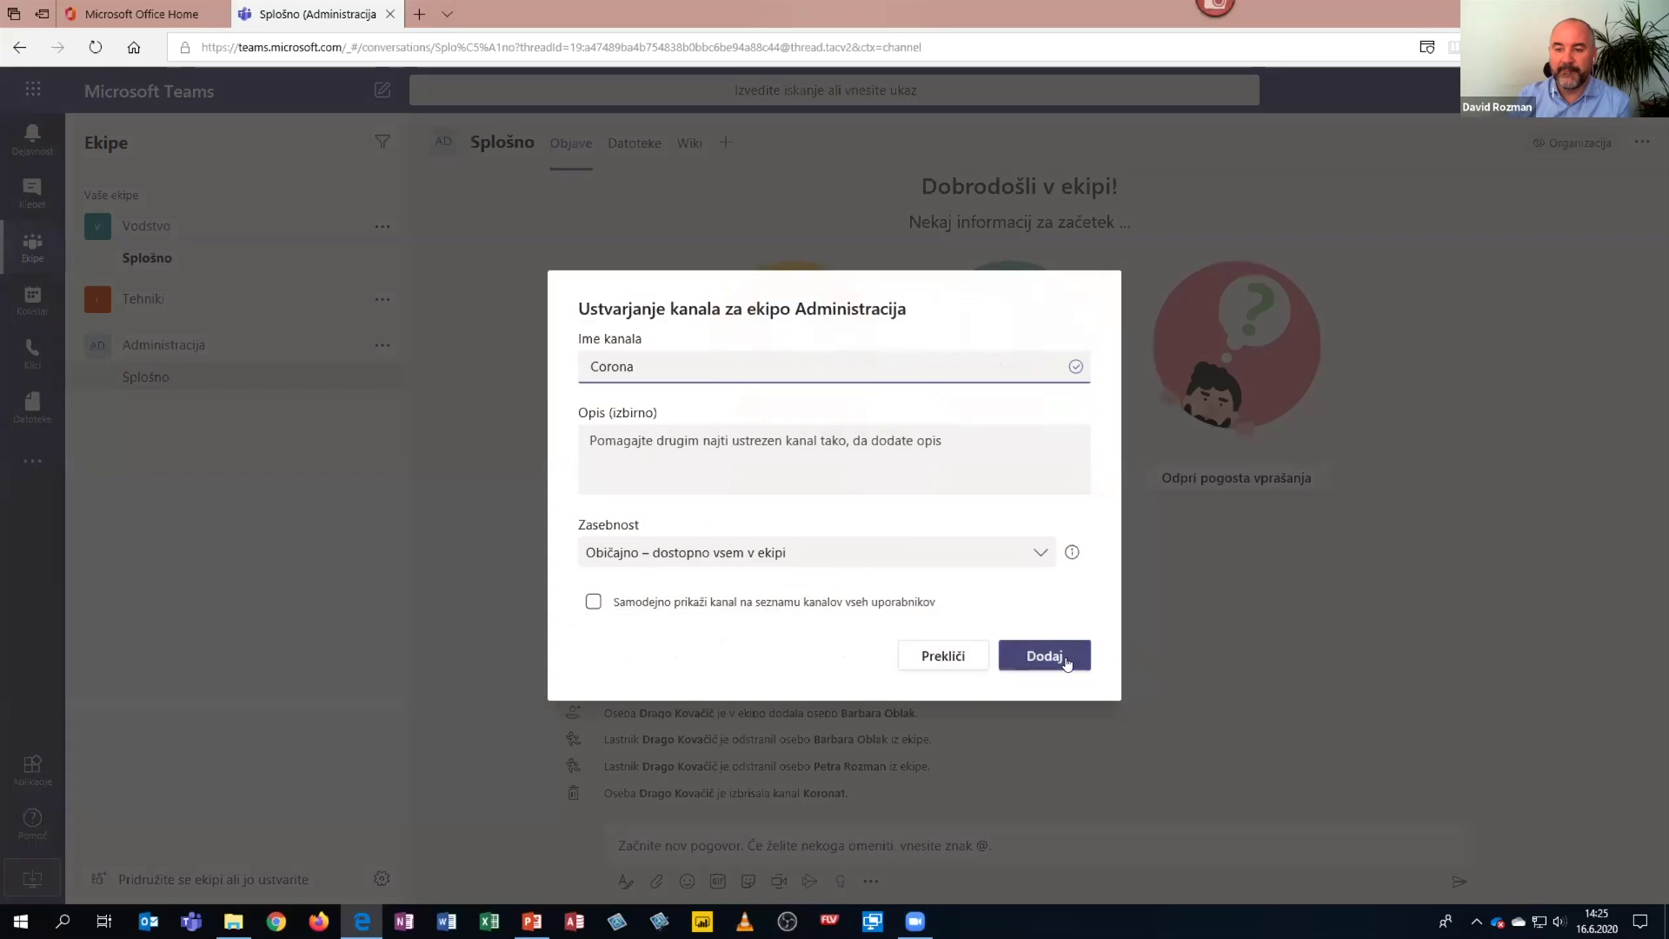
click(1071, 659)
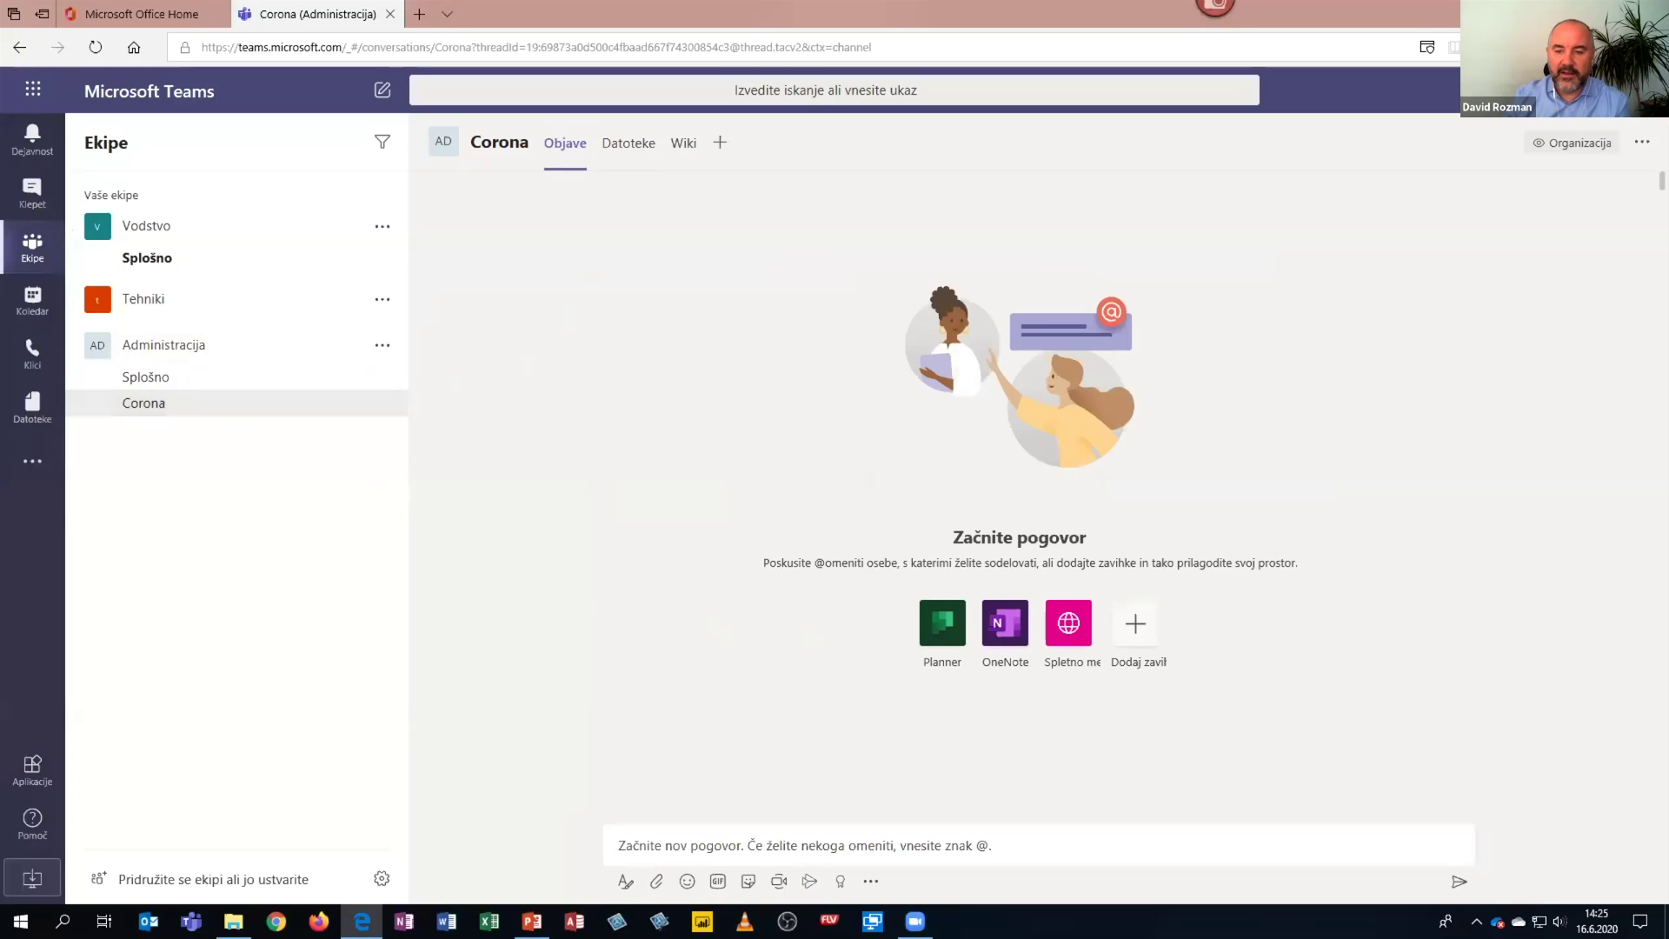
click(757, 840)
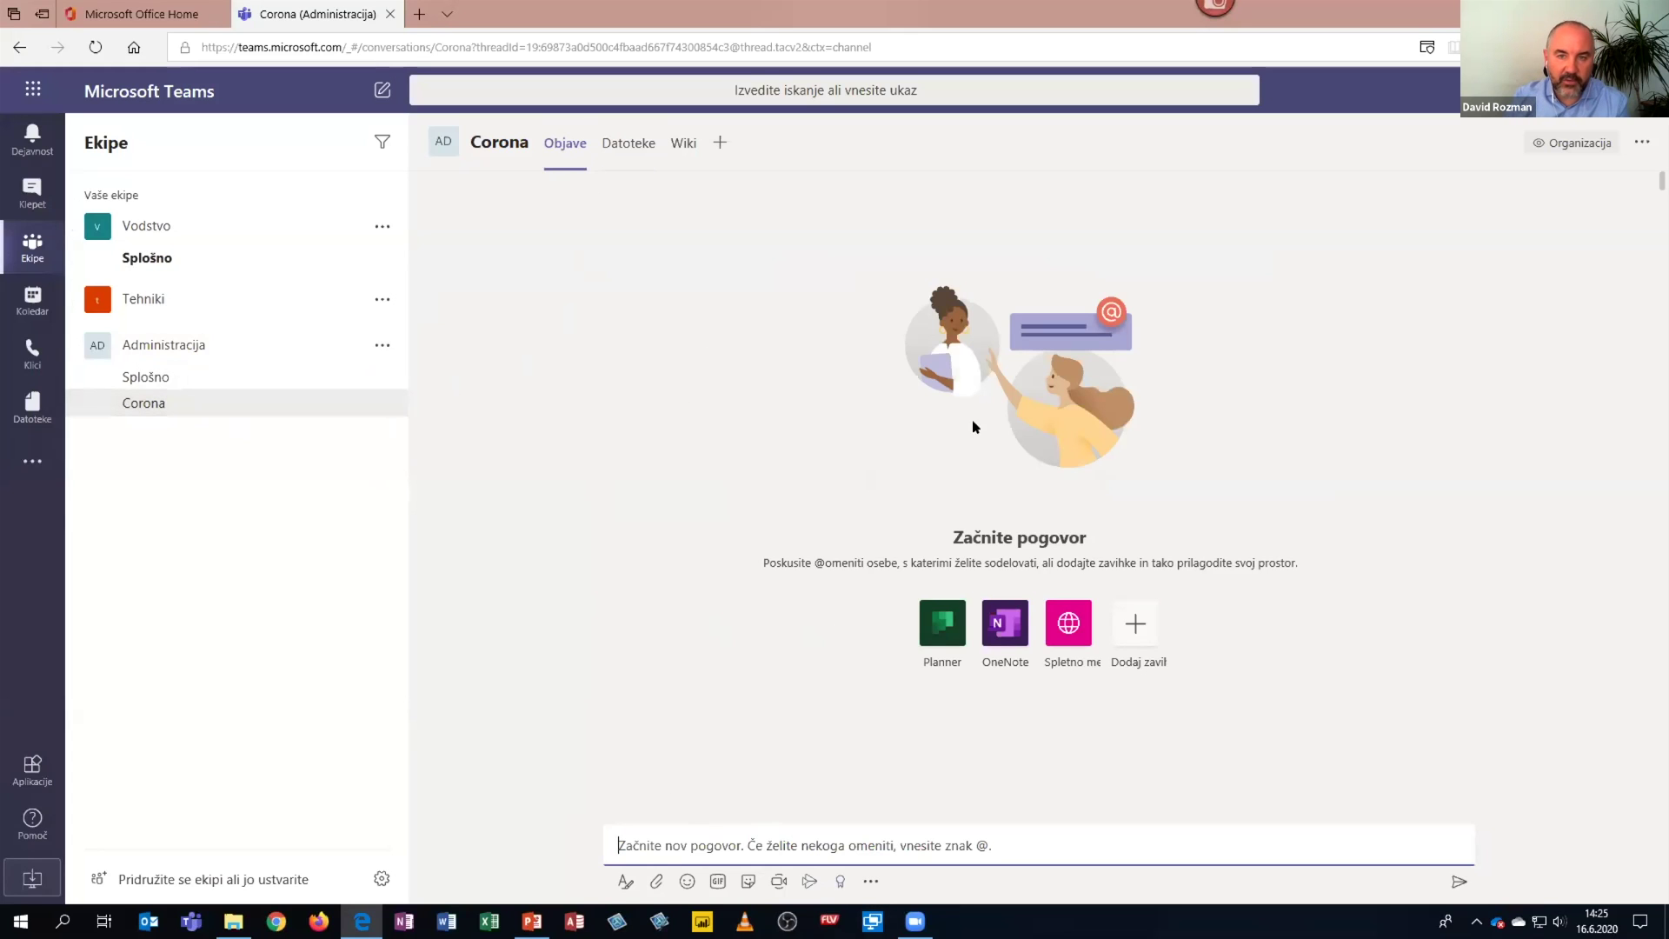
- Create a folder named Pravilniki in the files of the Corona channel
click(640, 150)
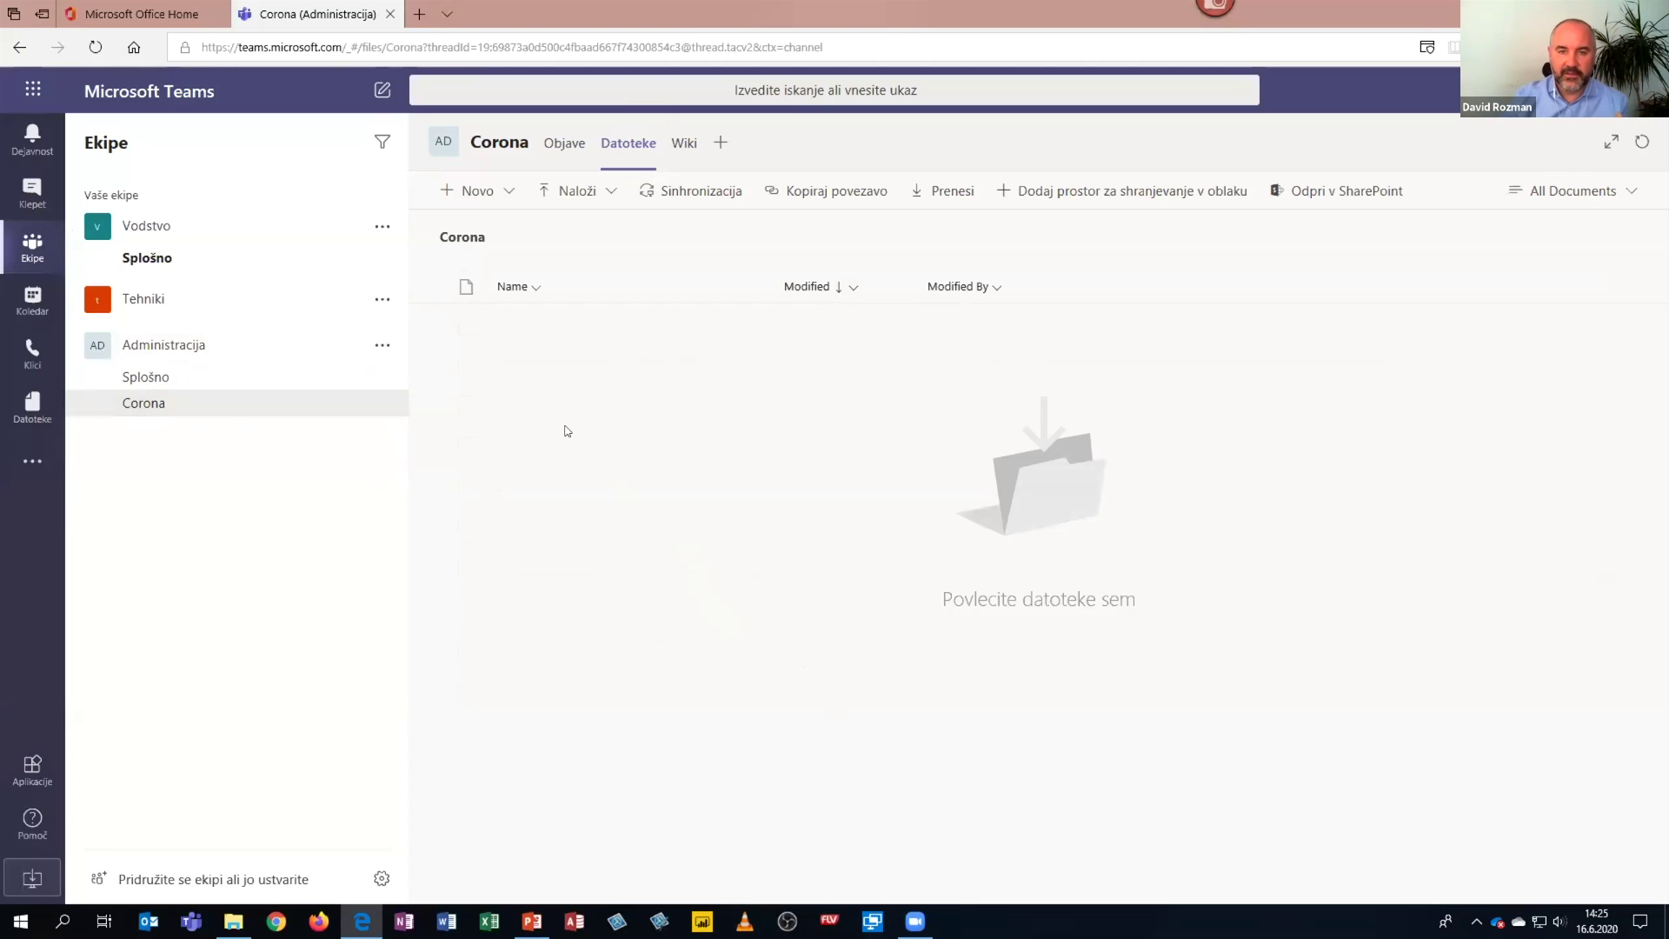
click(506, 193)
click(497, 230)
text(P)
key(BackSpace)
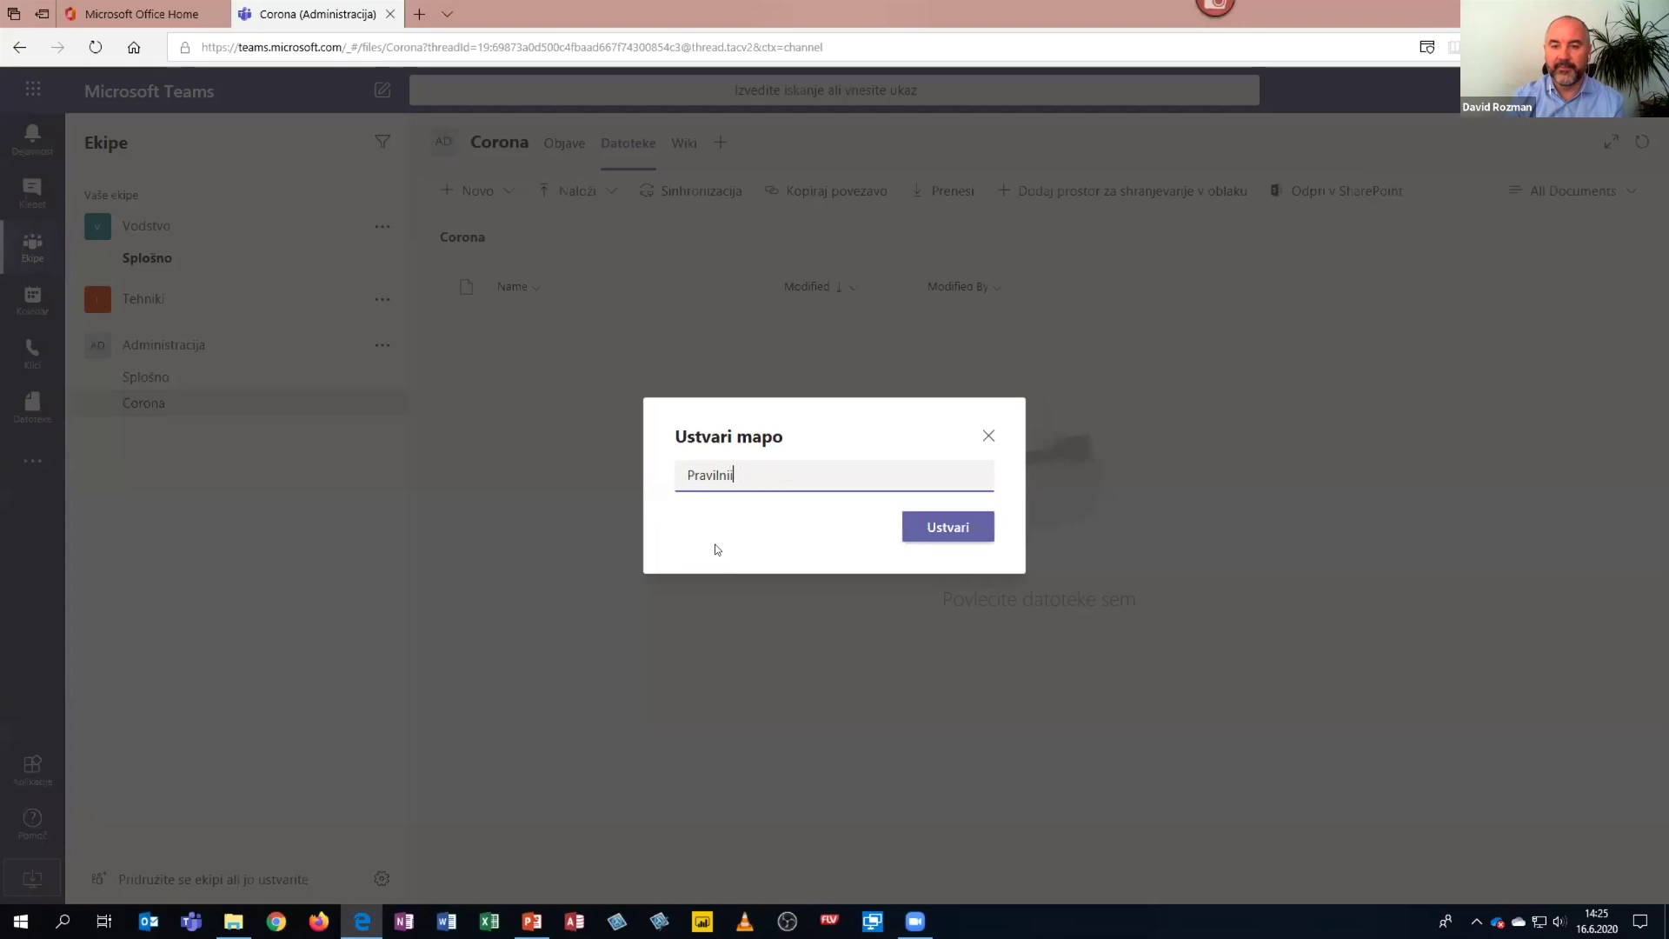
key(Return)
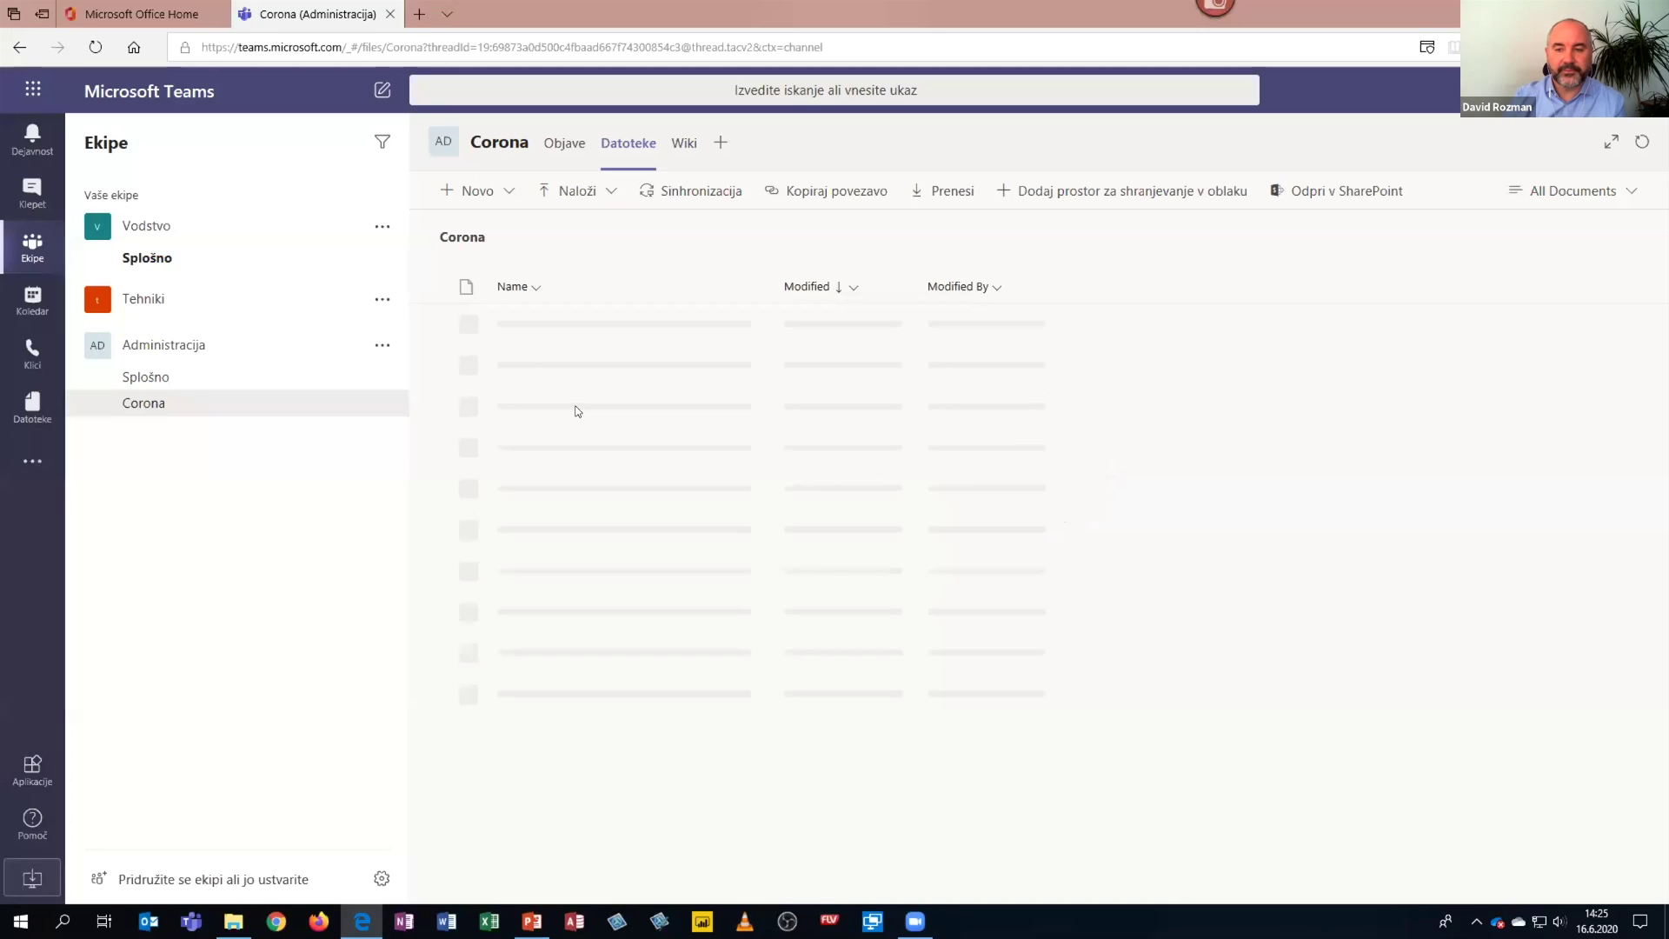
- Upload Pravilnik o delu na domu.docx from the local Webinar DK folder into the channel's Pravilniki folder
click(520, 325)
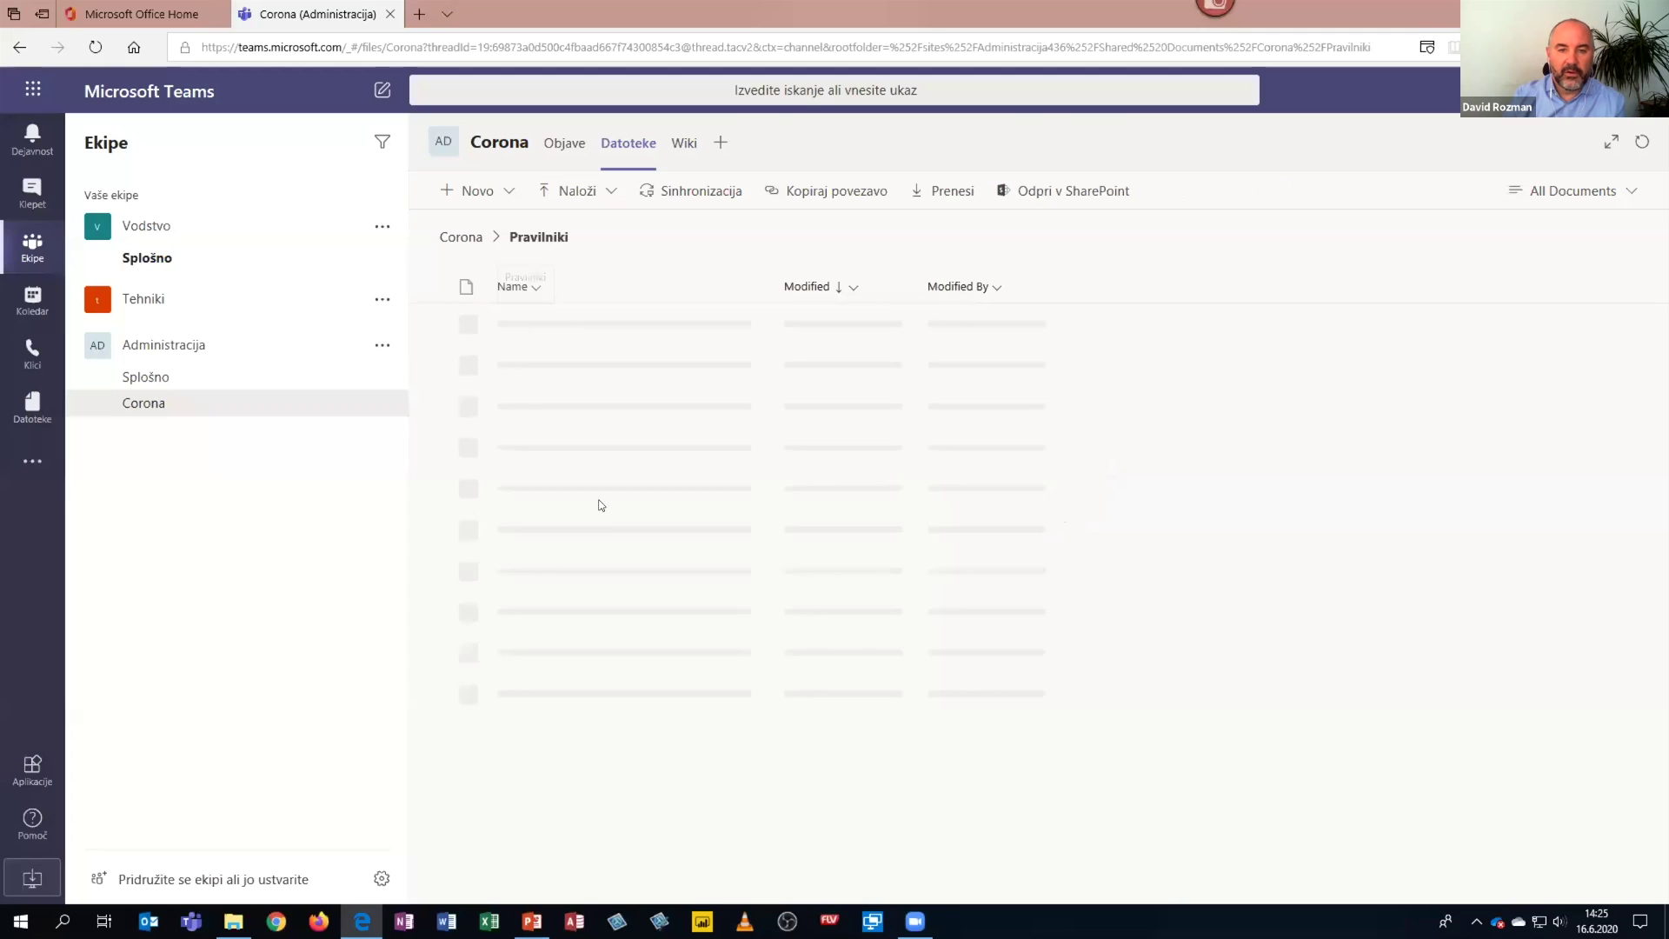
click(233, 921)
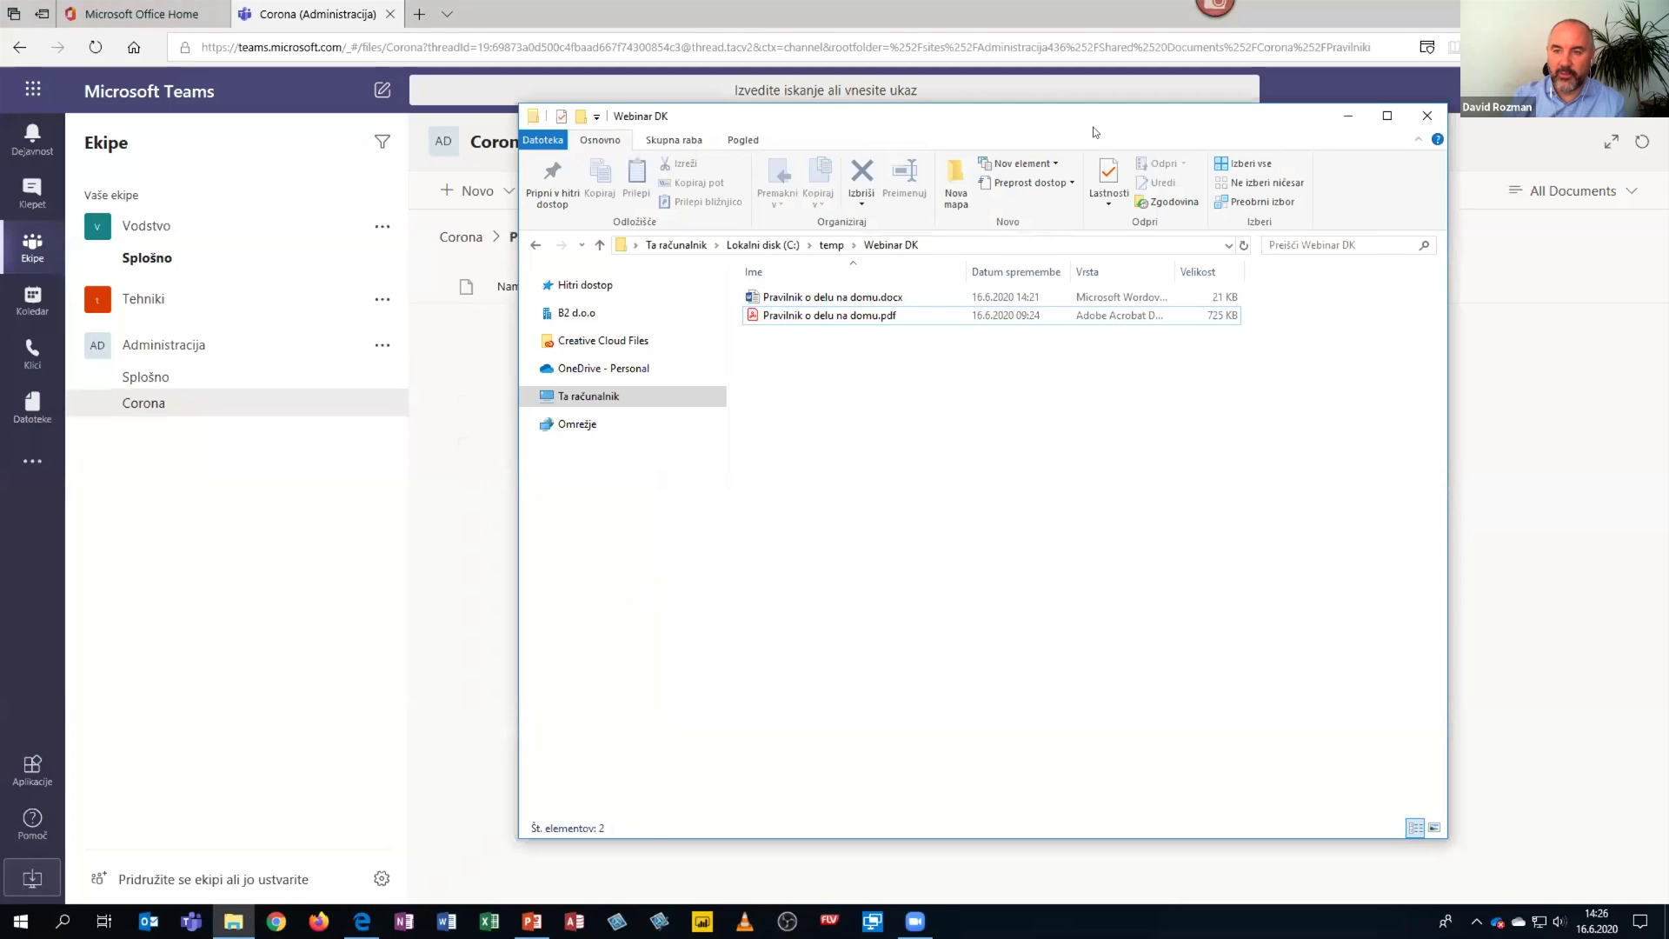
drag(956, 126, 1100, 129)
click(927, 302)
drag(927, 301, 539, 389)
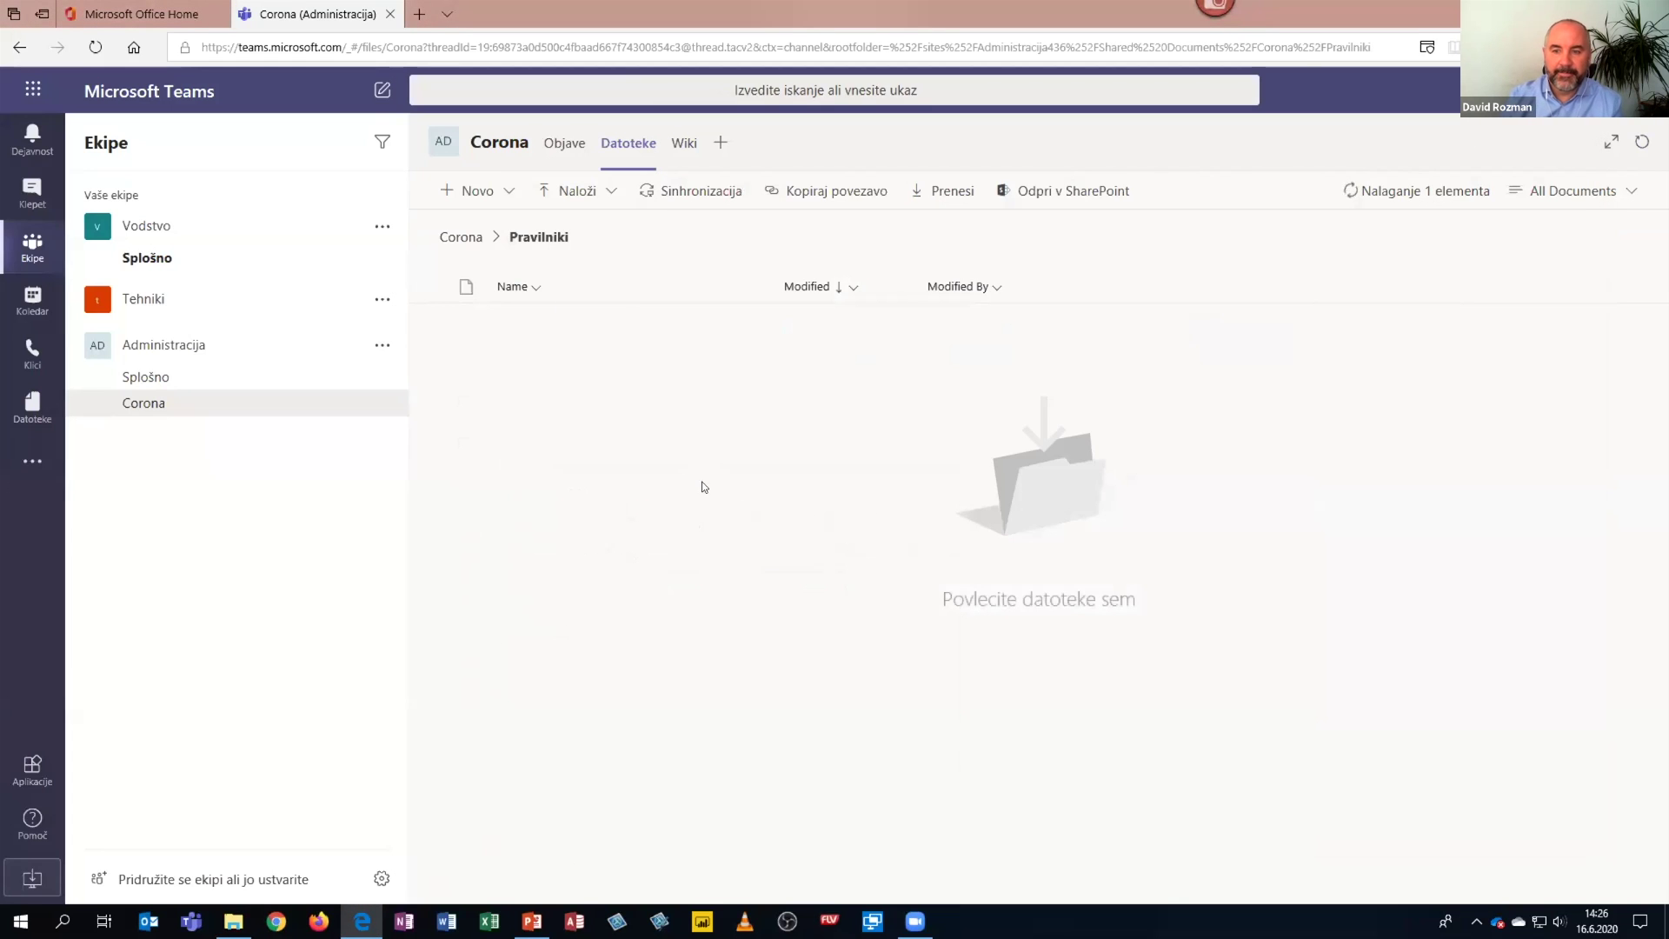
key(alt+Tab)
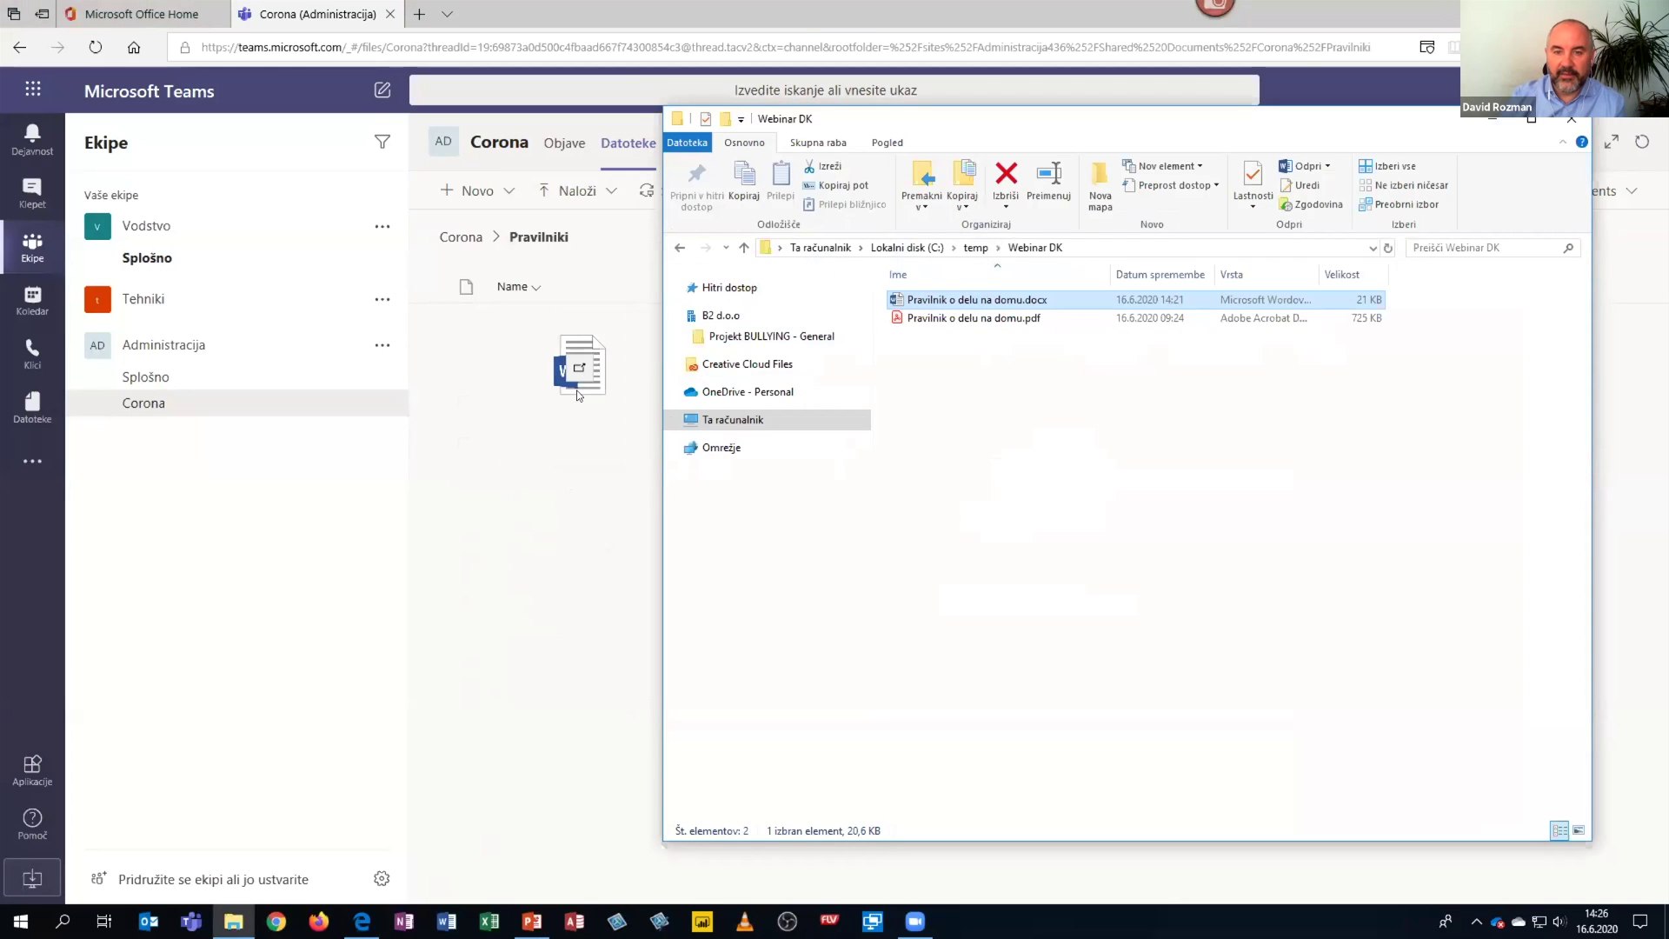
click(573, 498)
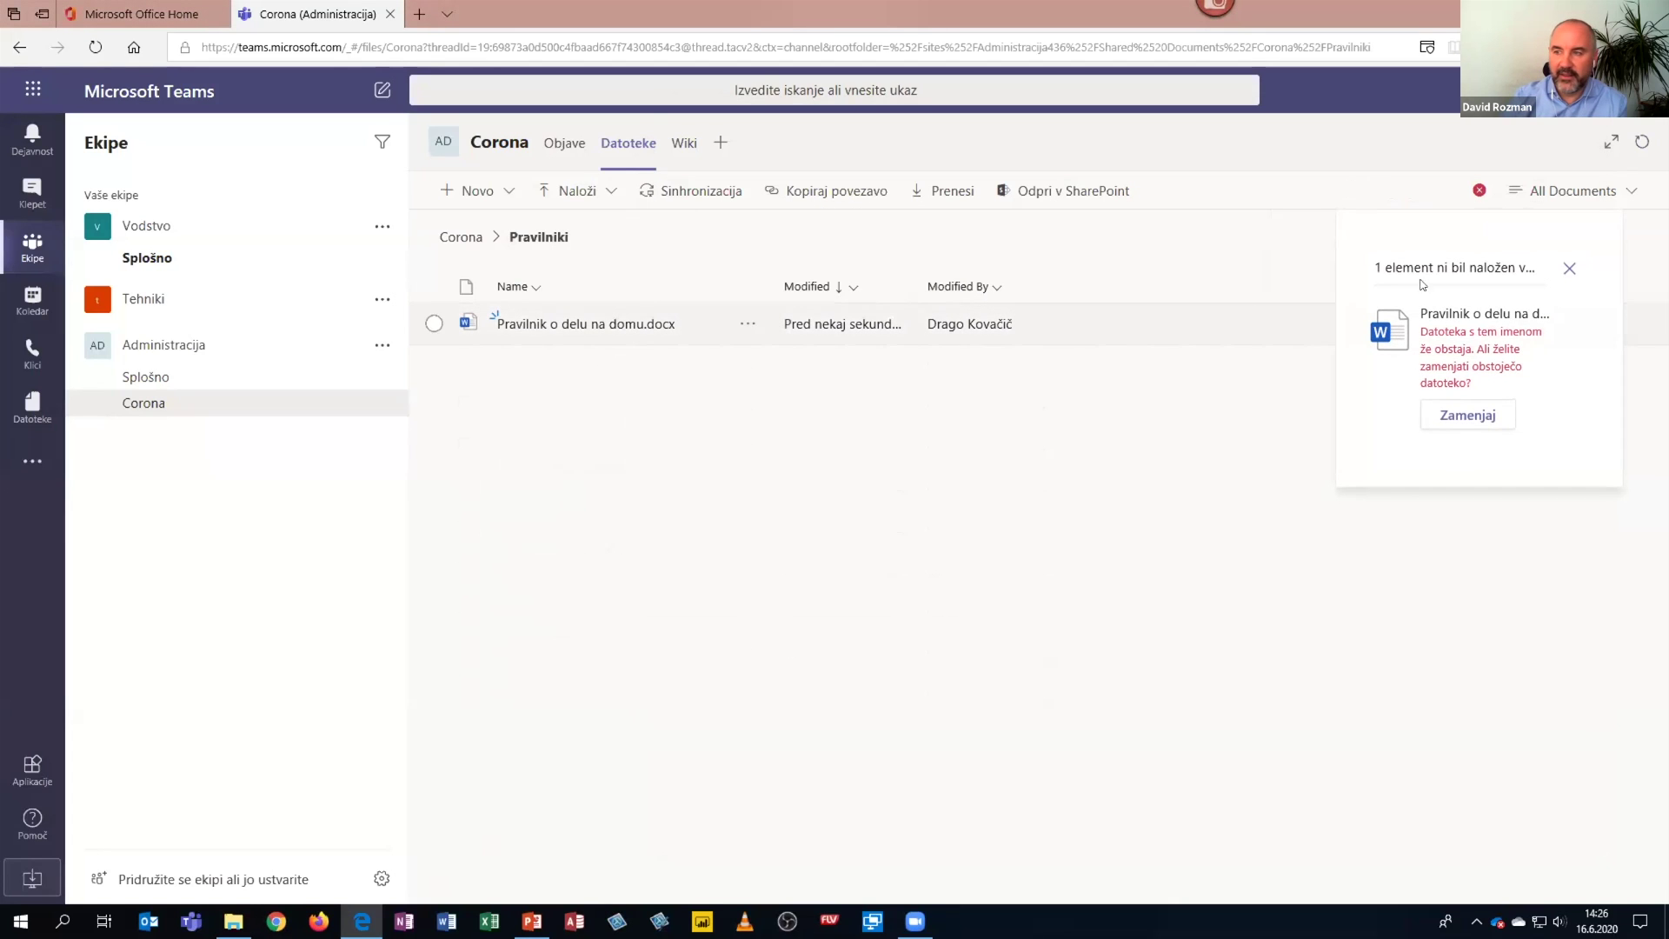
- Open Pravilnik o delu na domu.docx and post "Objavljen je osnutek pravilnika, prosim za pregled" in its conversation
click(1568, 271)
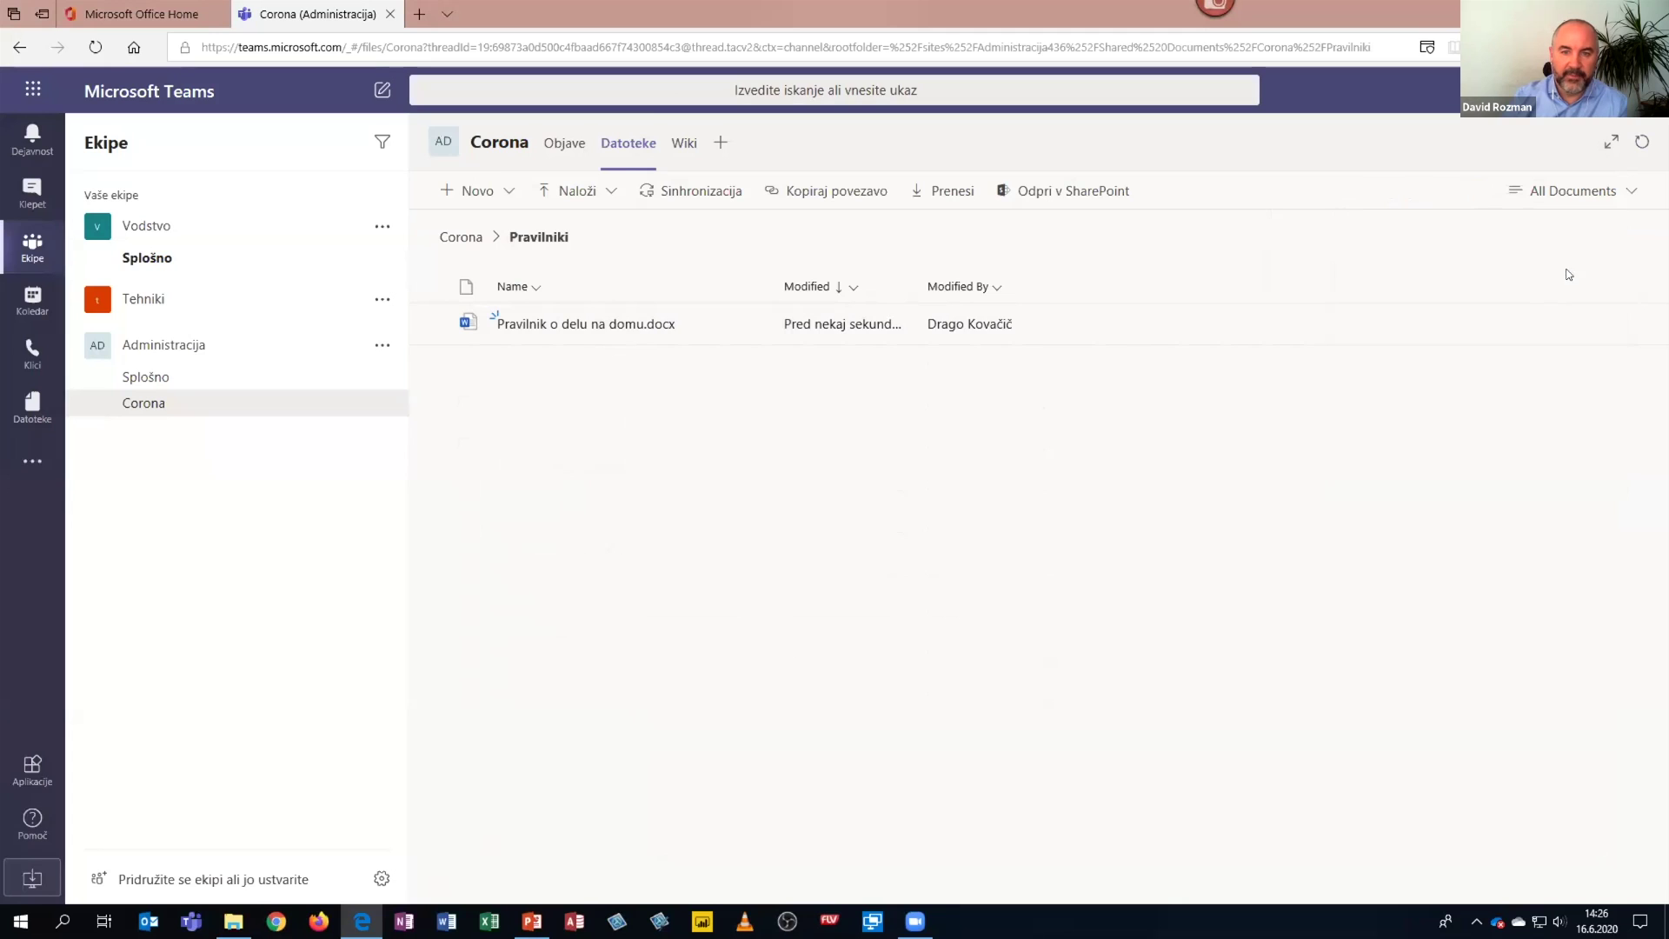
click(612, 324)
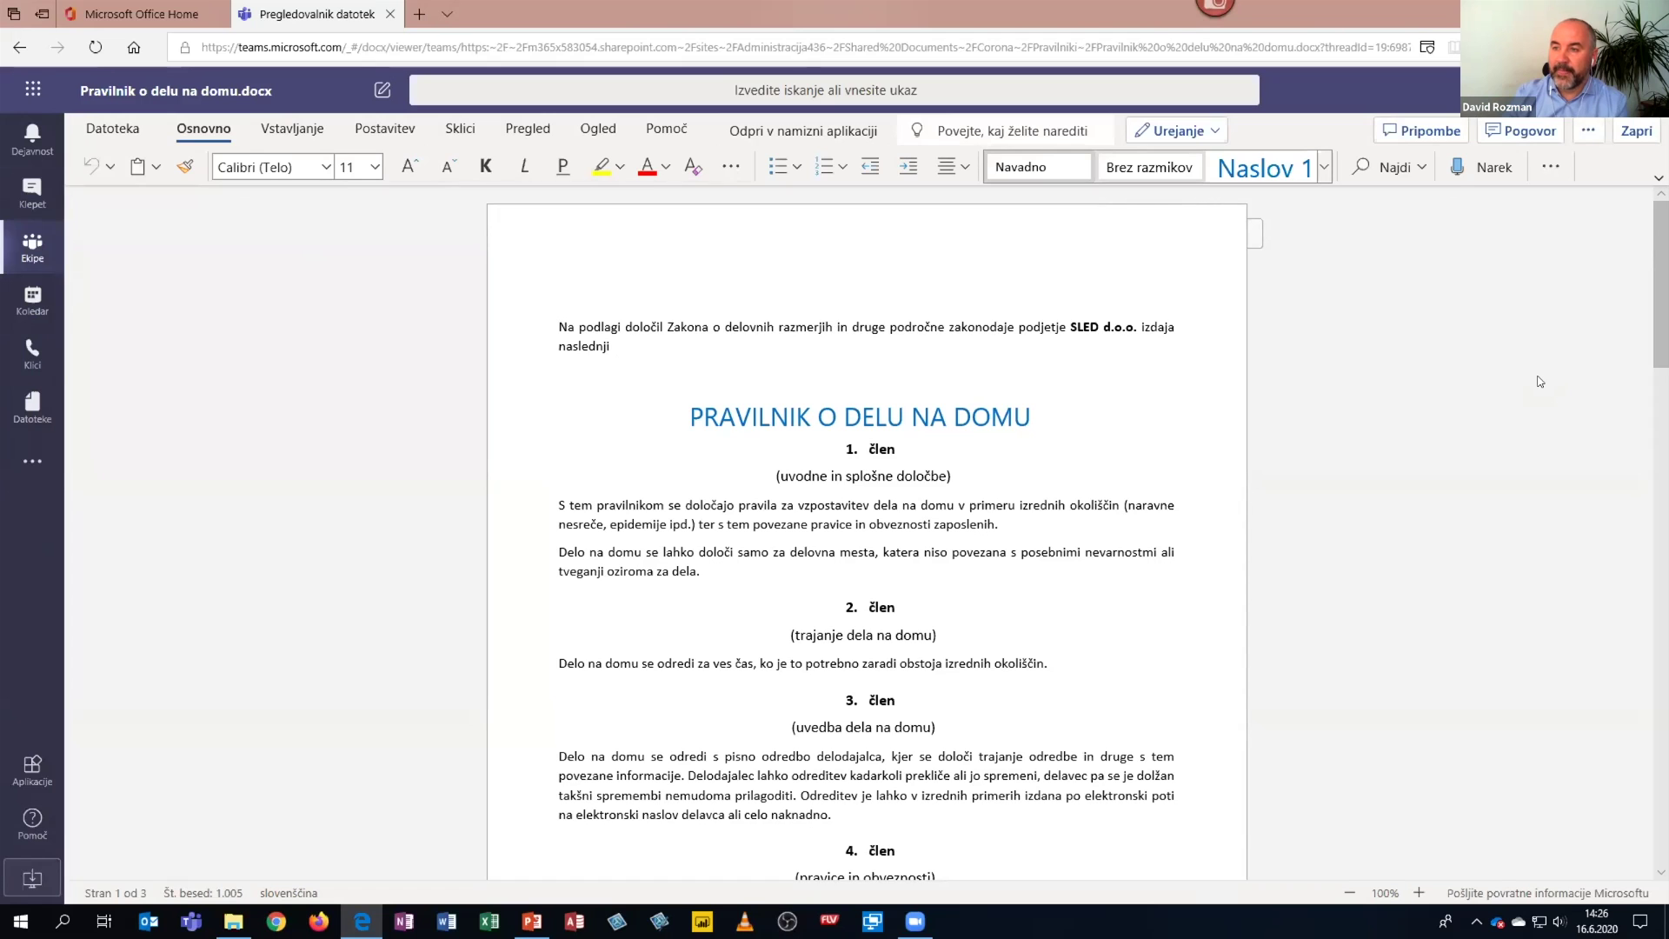
click(1521, 132)
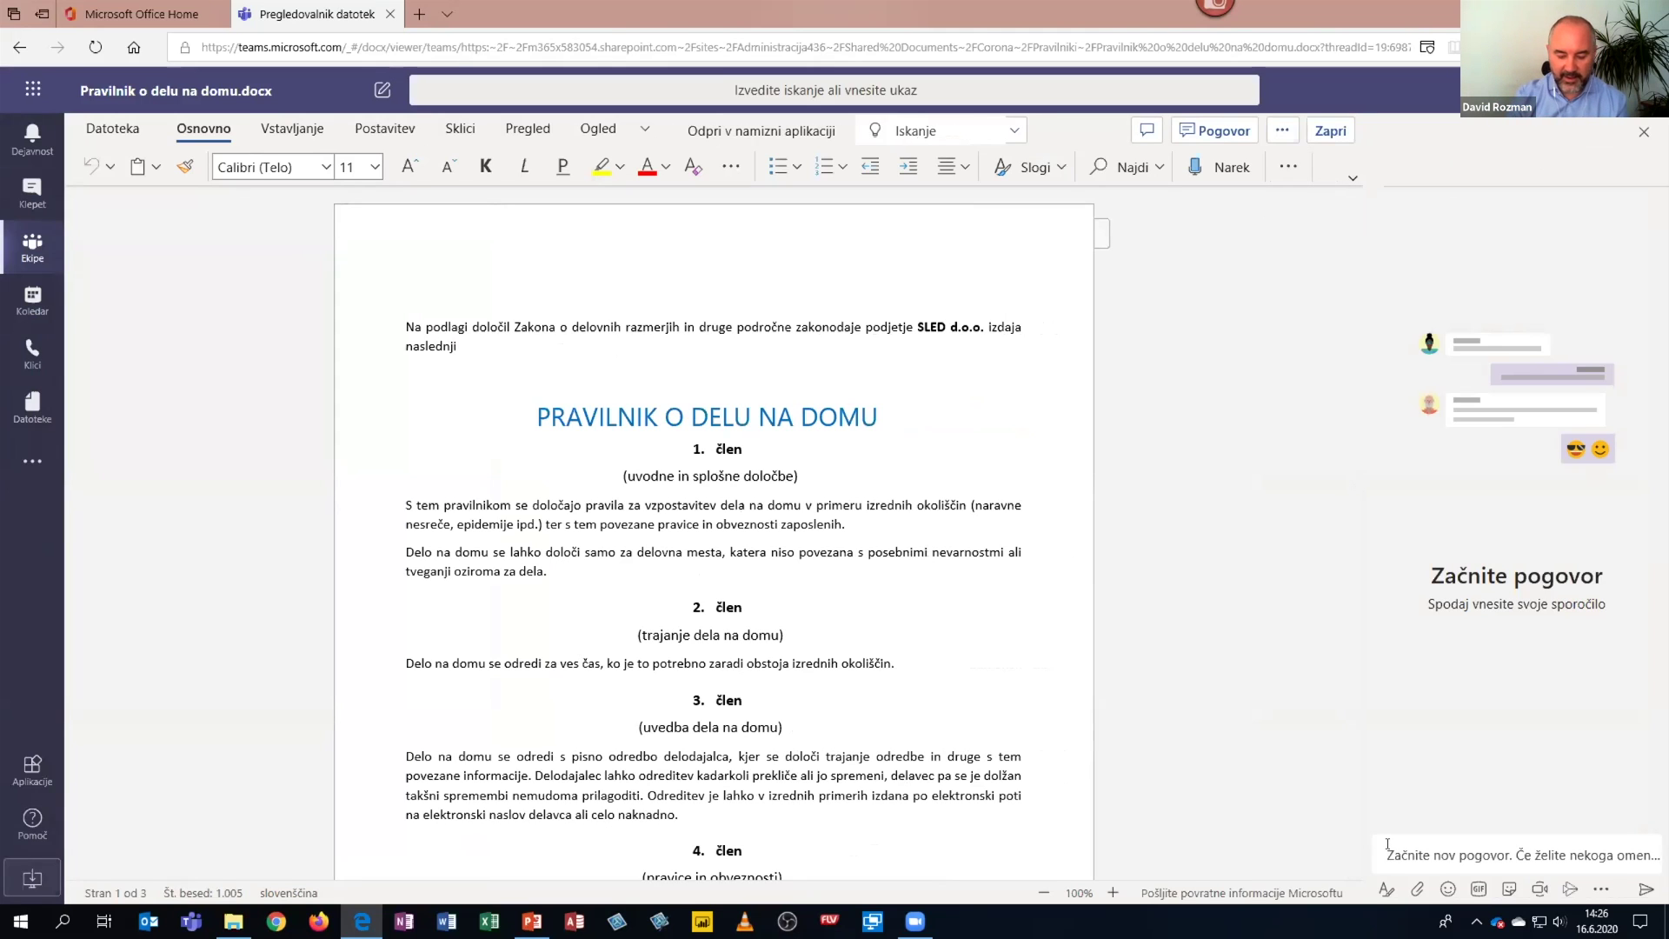
text(Obja)
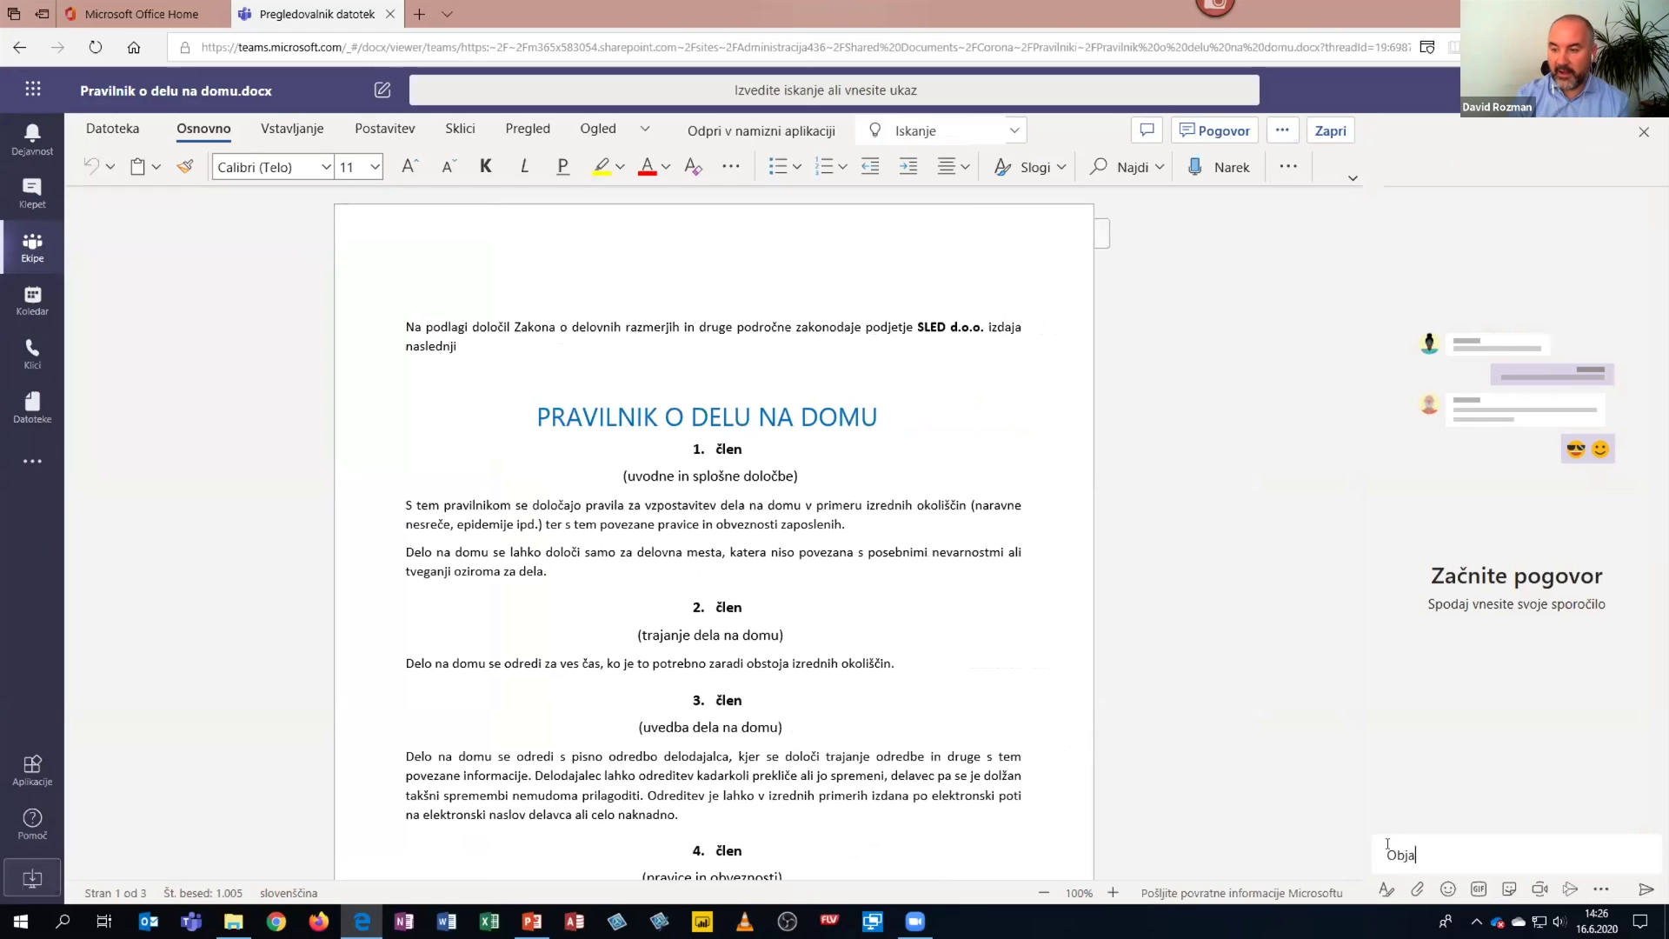
text(vljen je i)
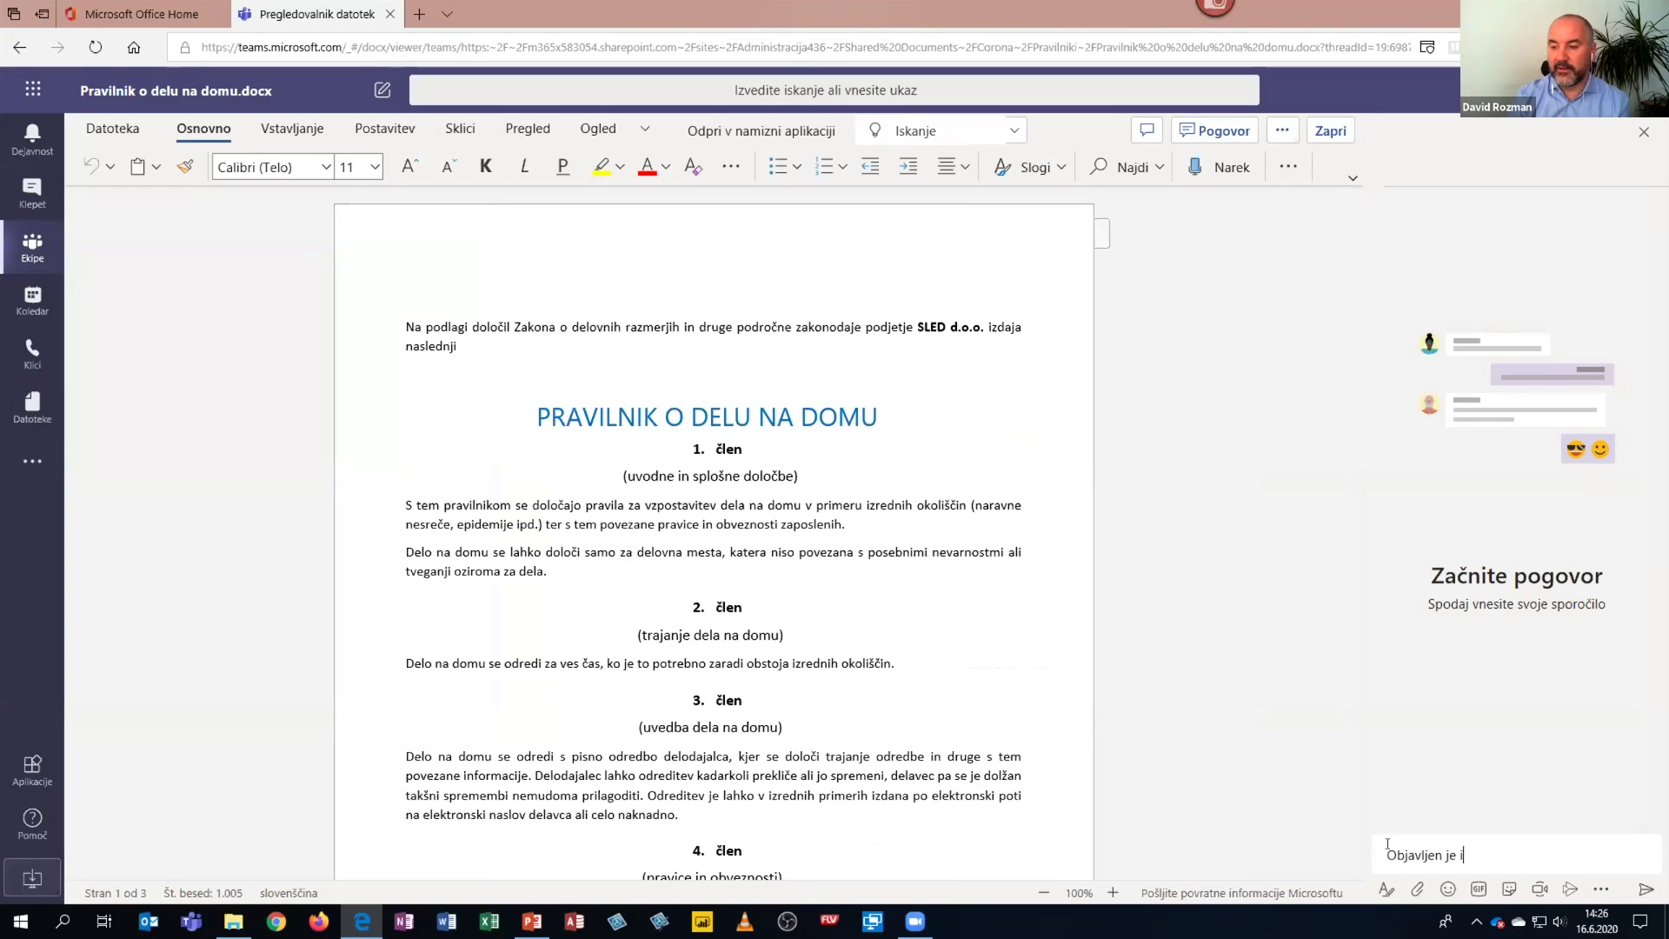
text(snutek pravilnika, )
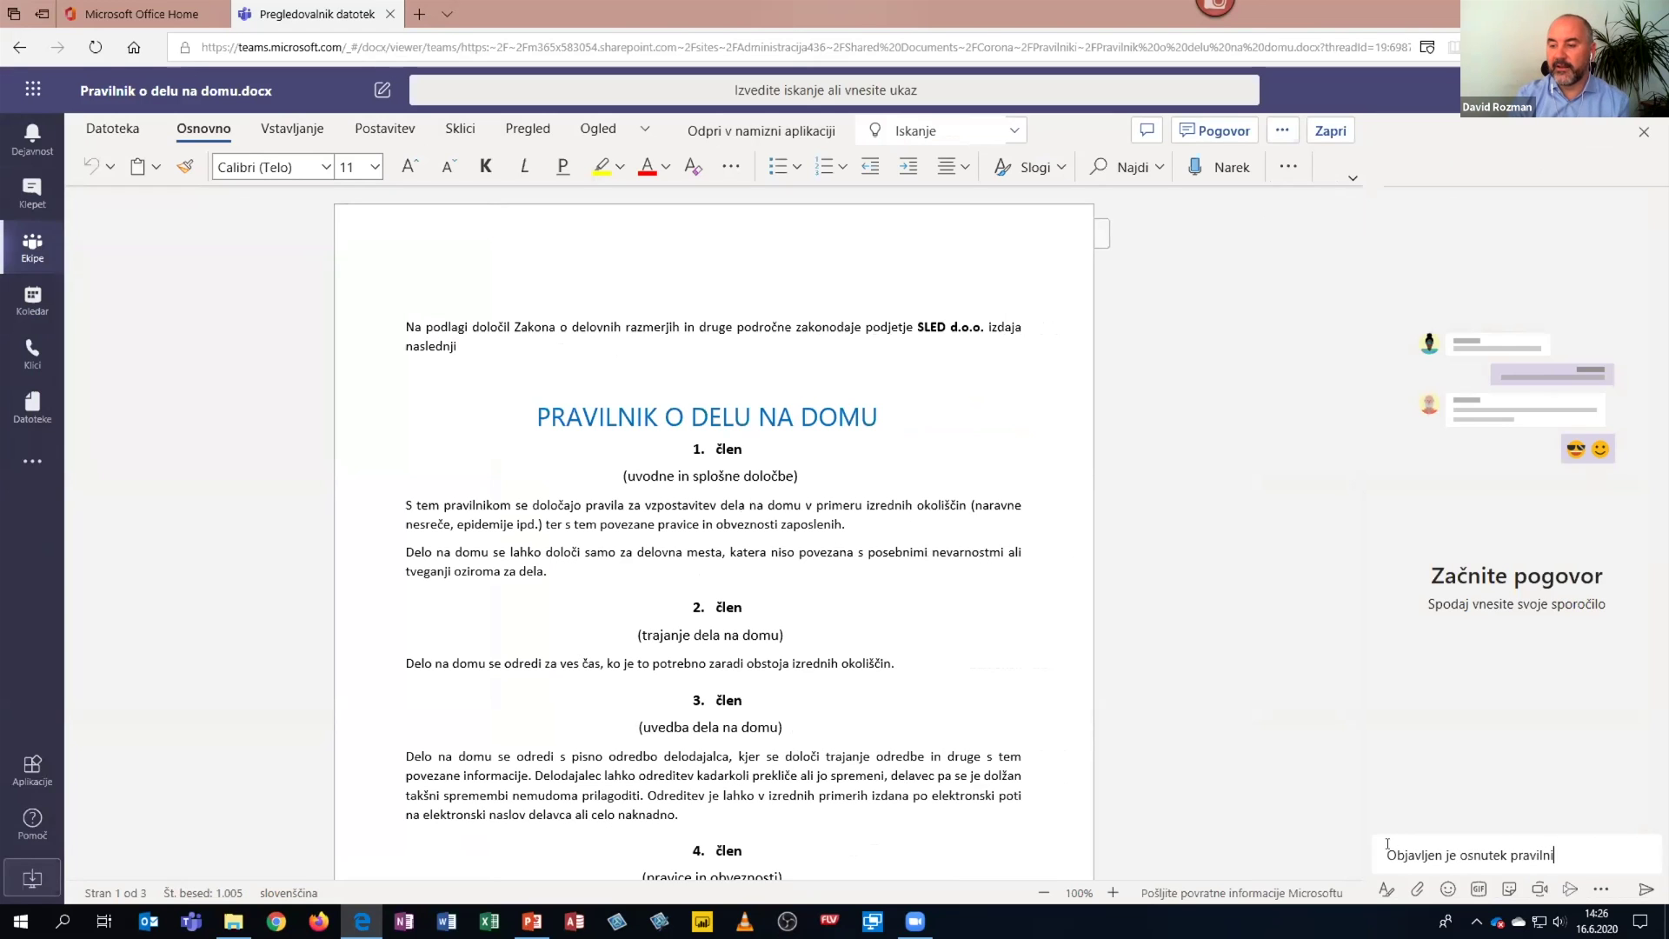
text(prosim za pre)
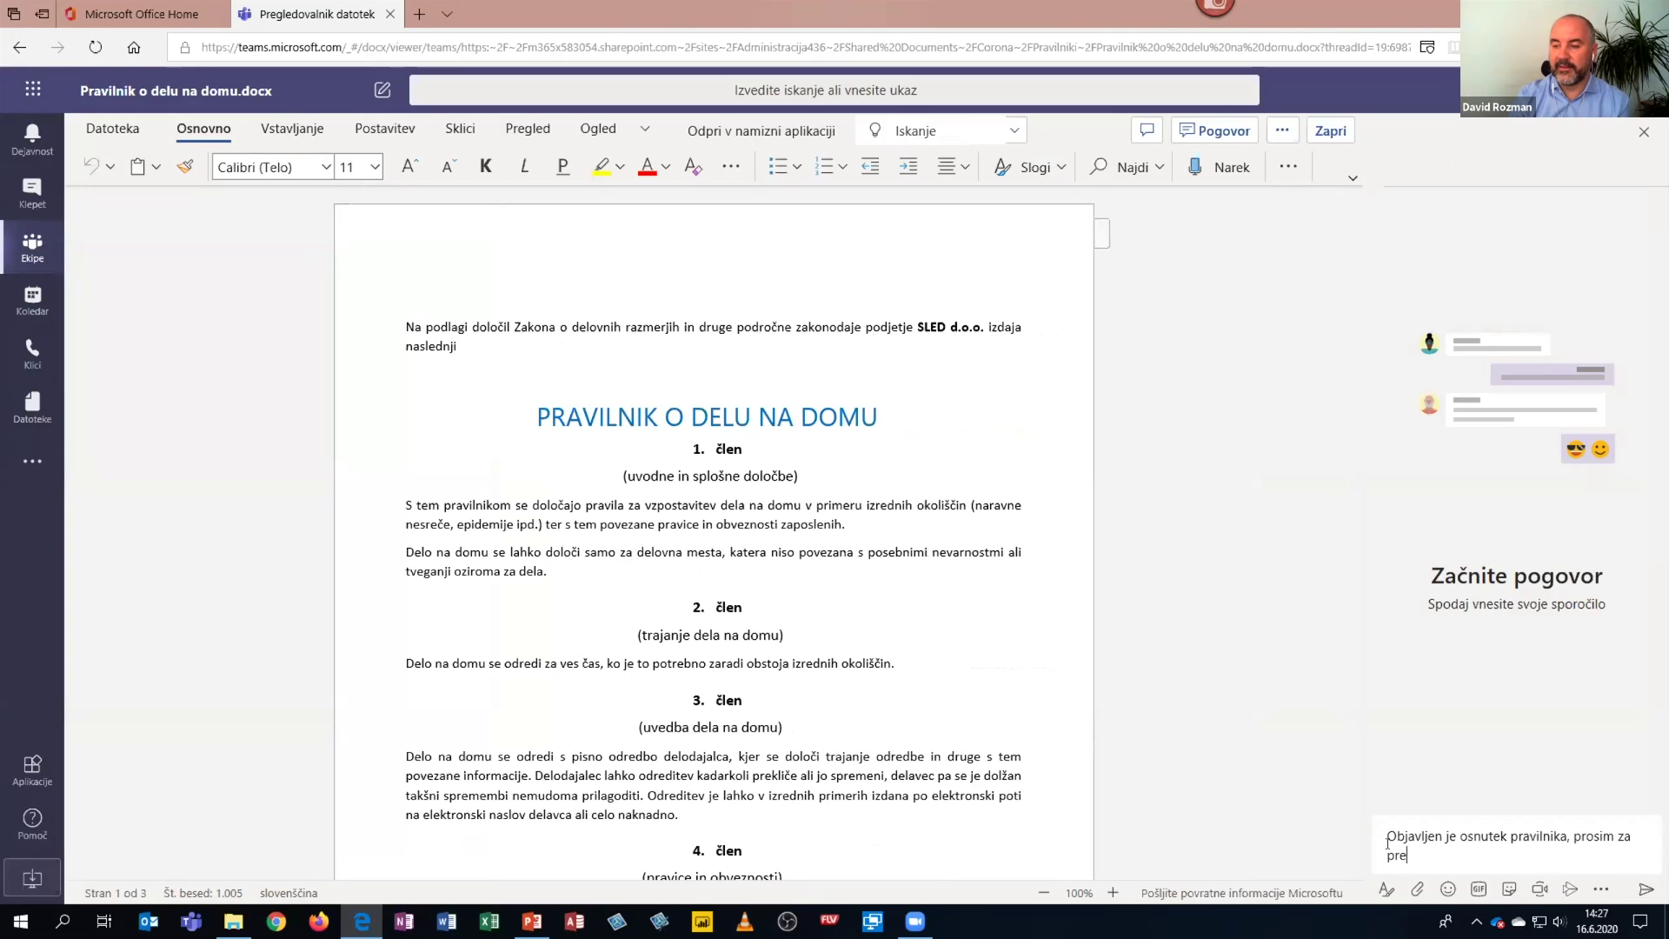
text(gled)
key(Return)
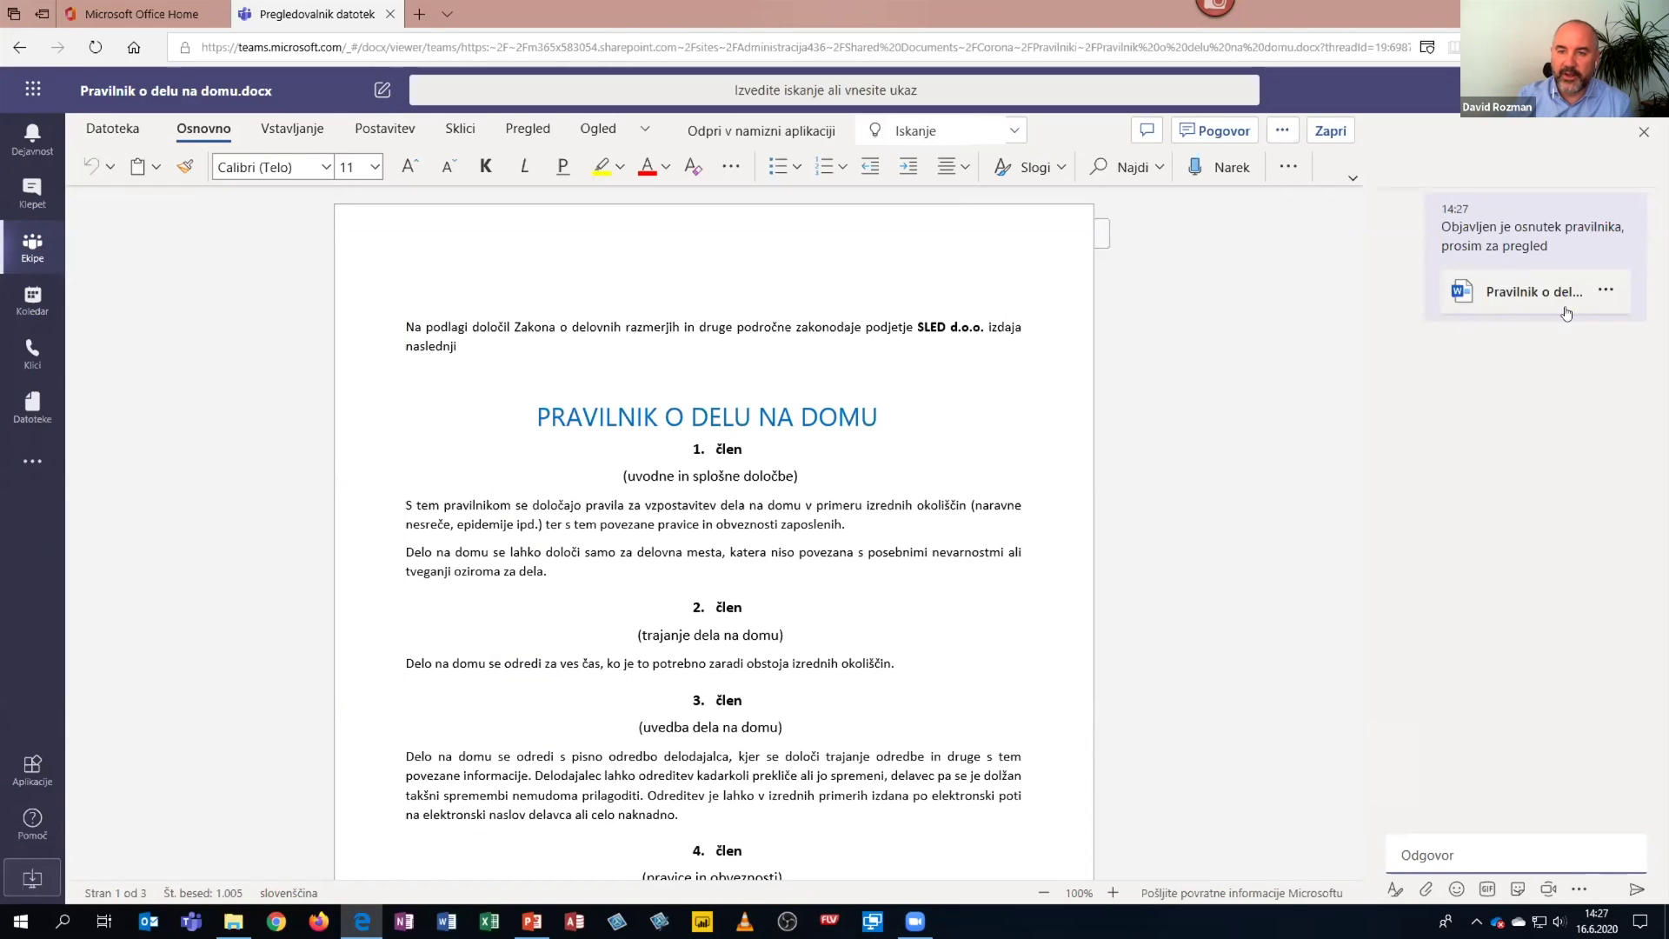
- Turn on change tracking for everyone in the document
click(524, 131)
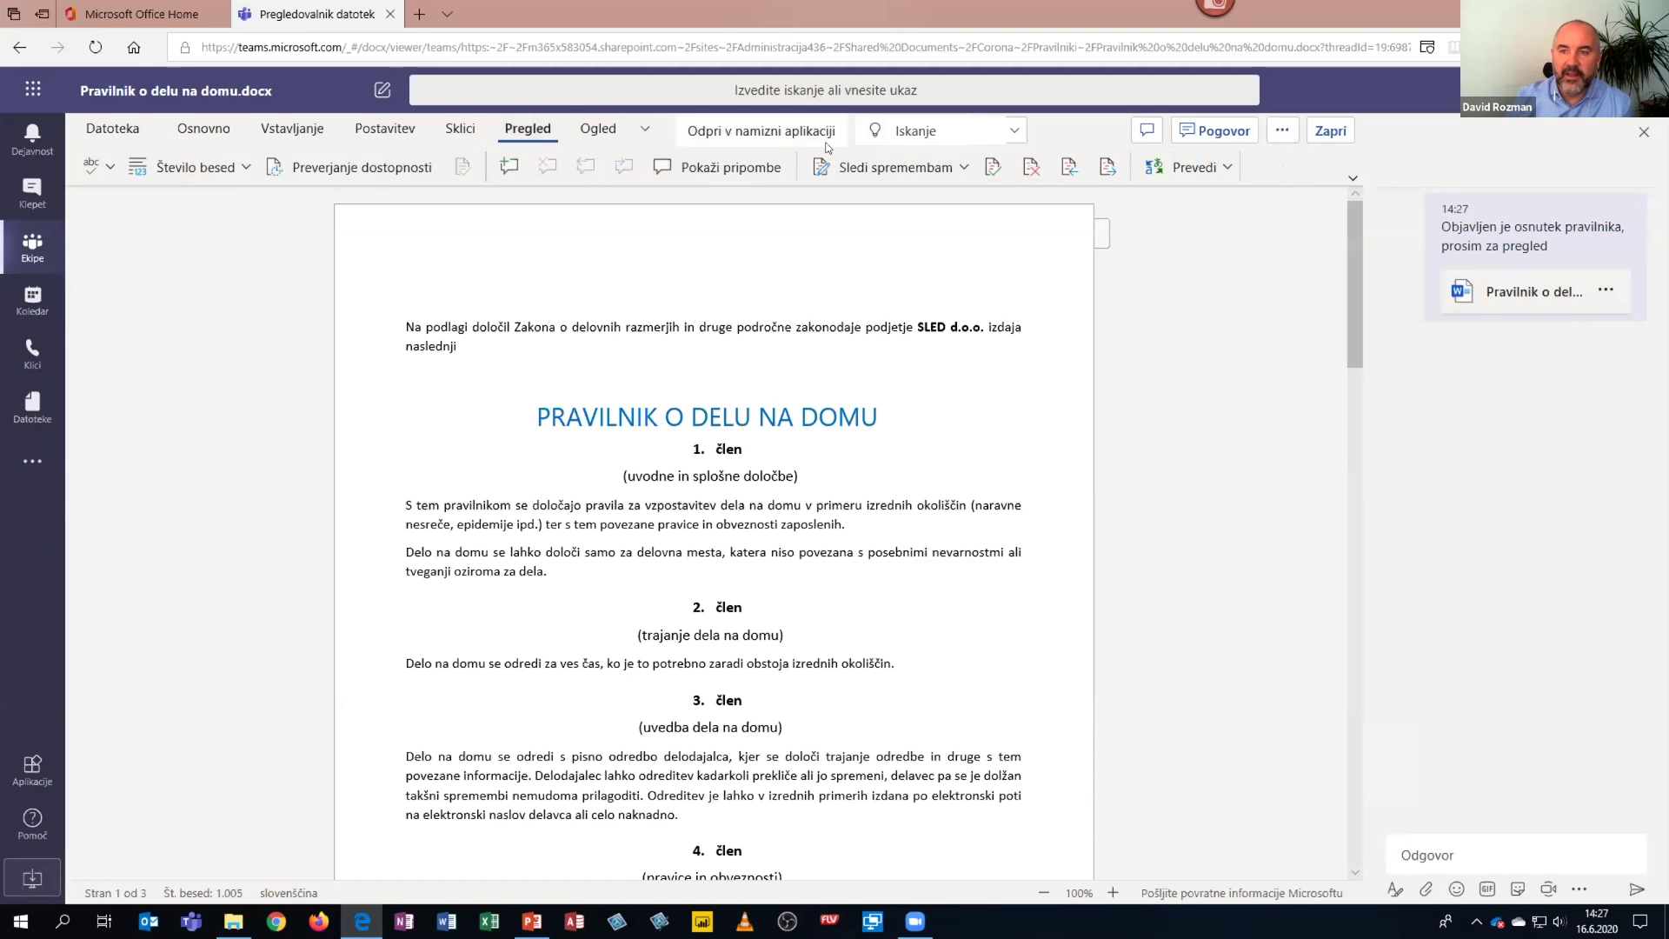
click(957, 169)
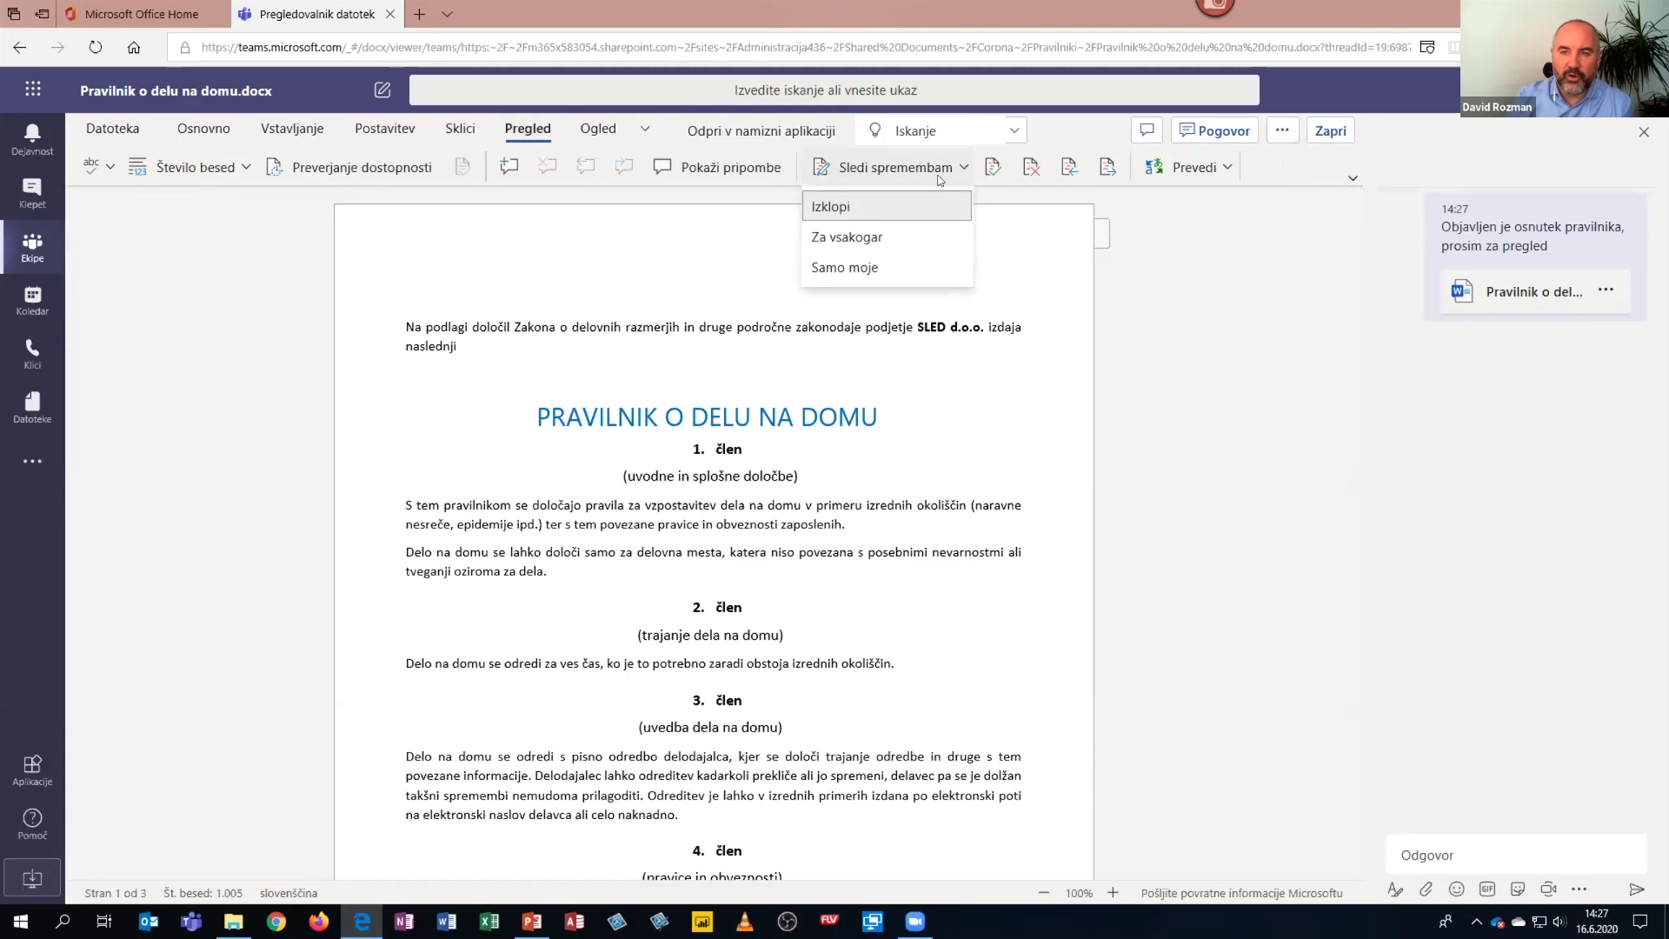
click(866, 238)
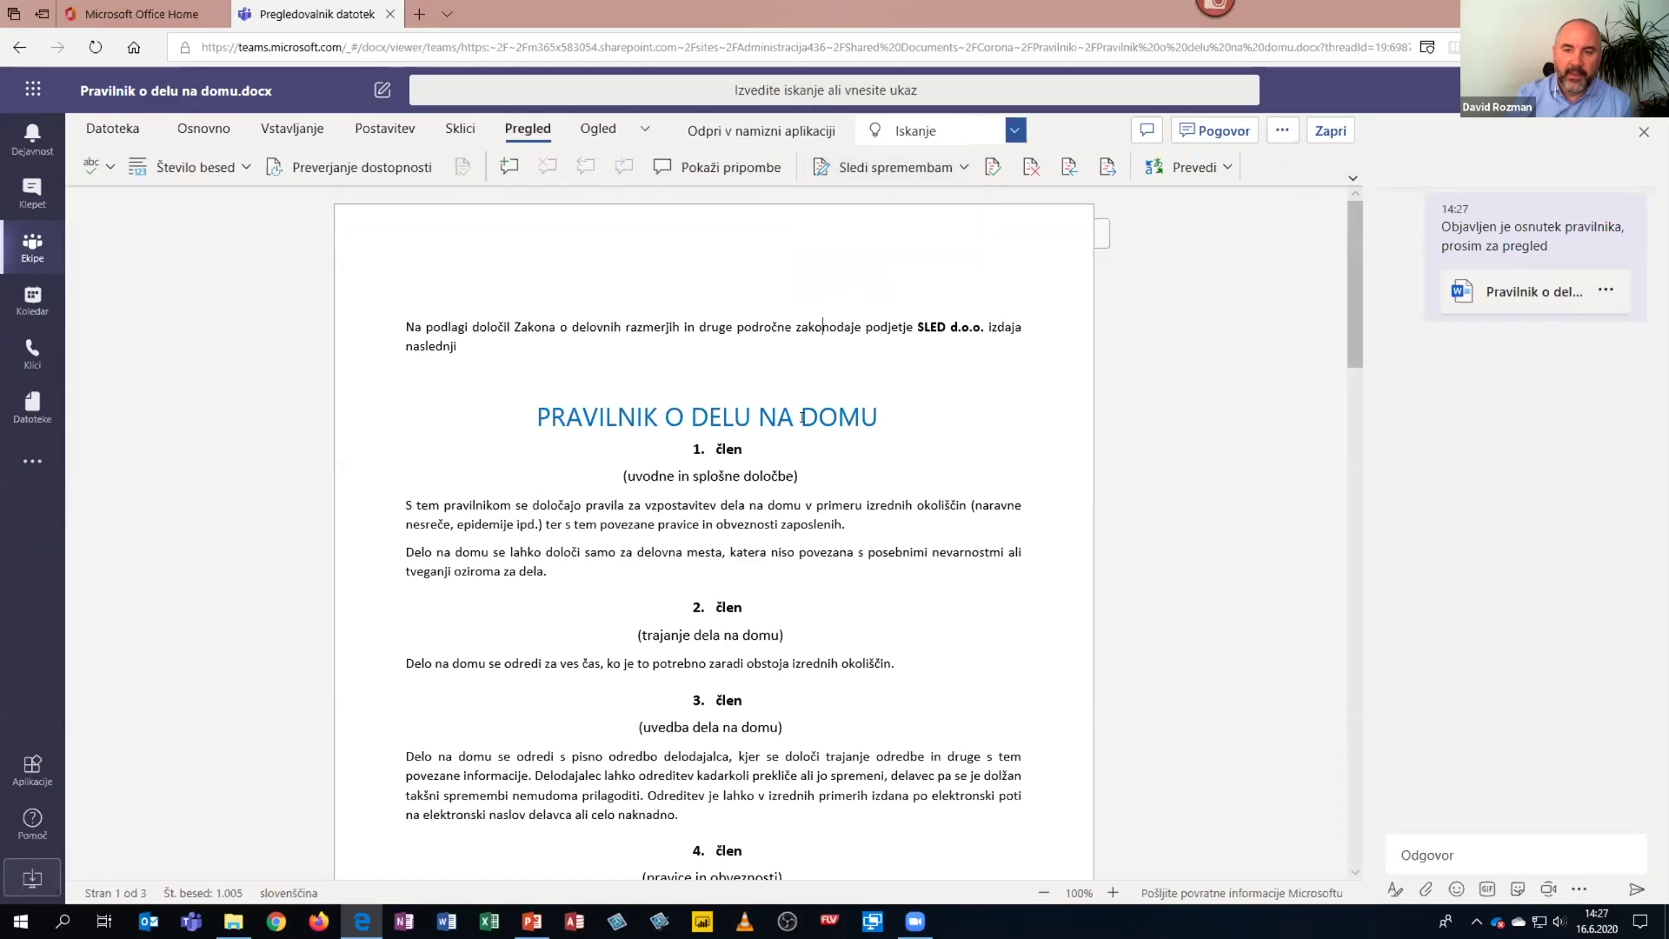
- Insert "- corona" after the word "epidemije" in the first paragraph of article 1
click(854, 525)
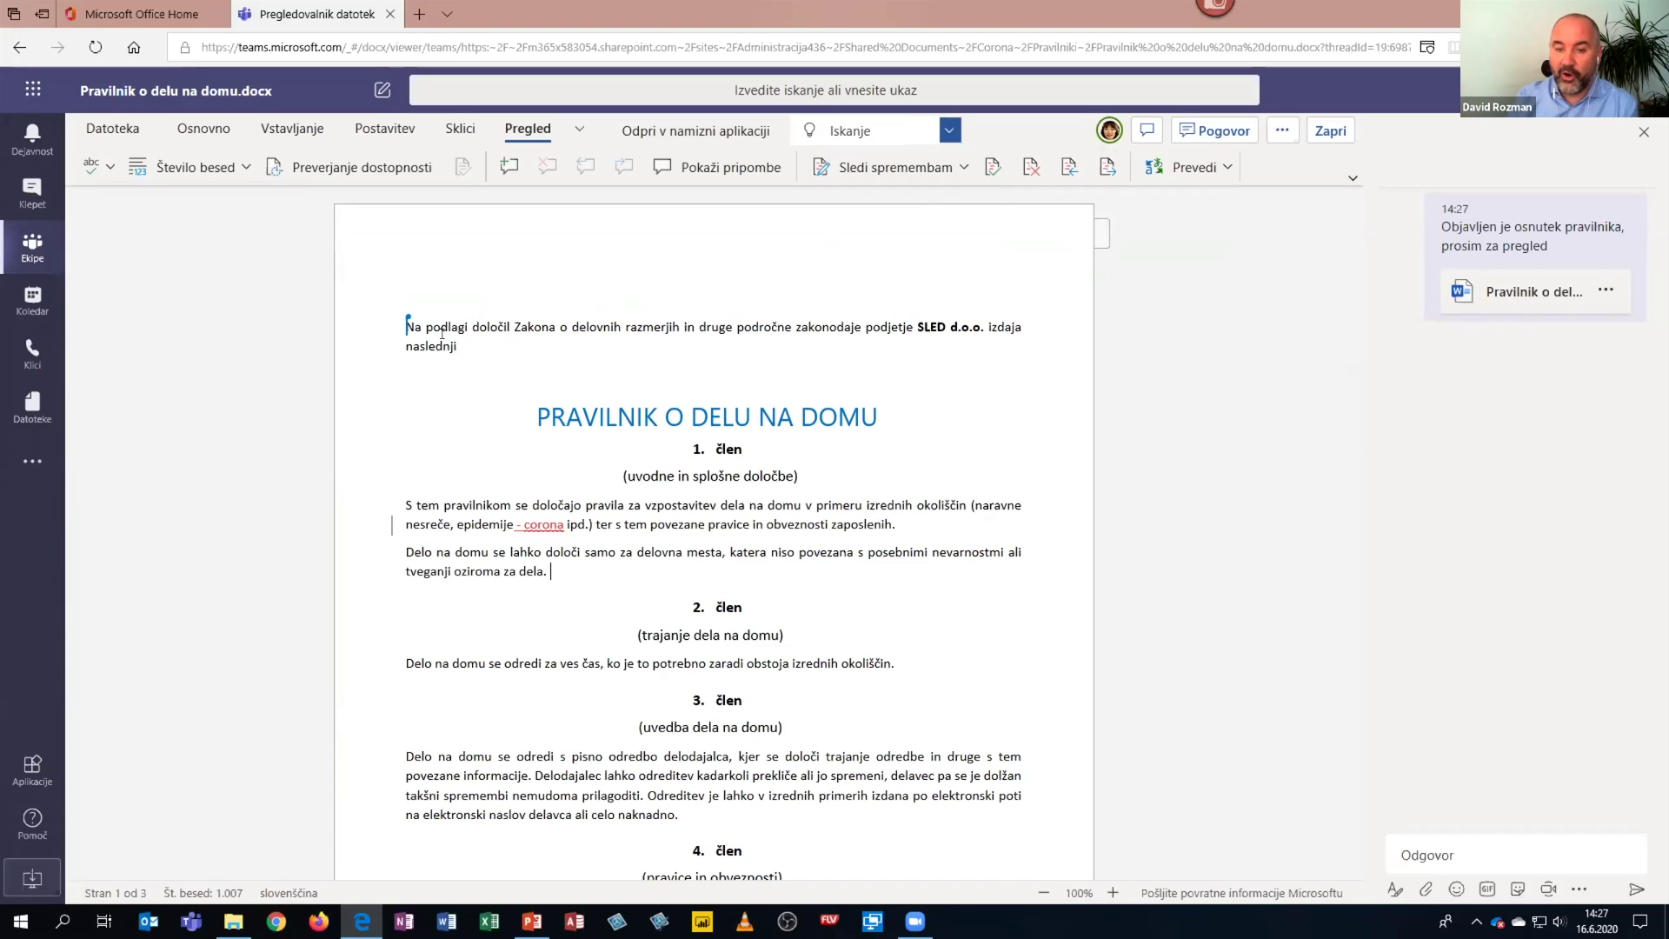
mouse_move(595, 606)
click(968, 522)
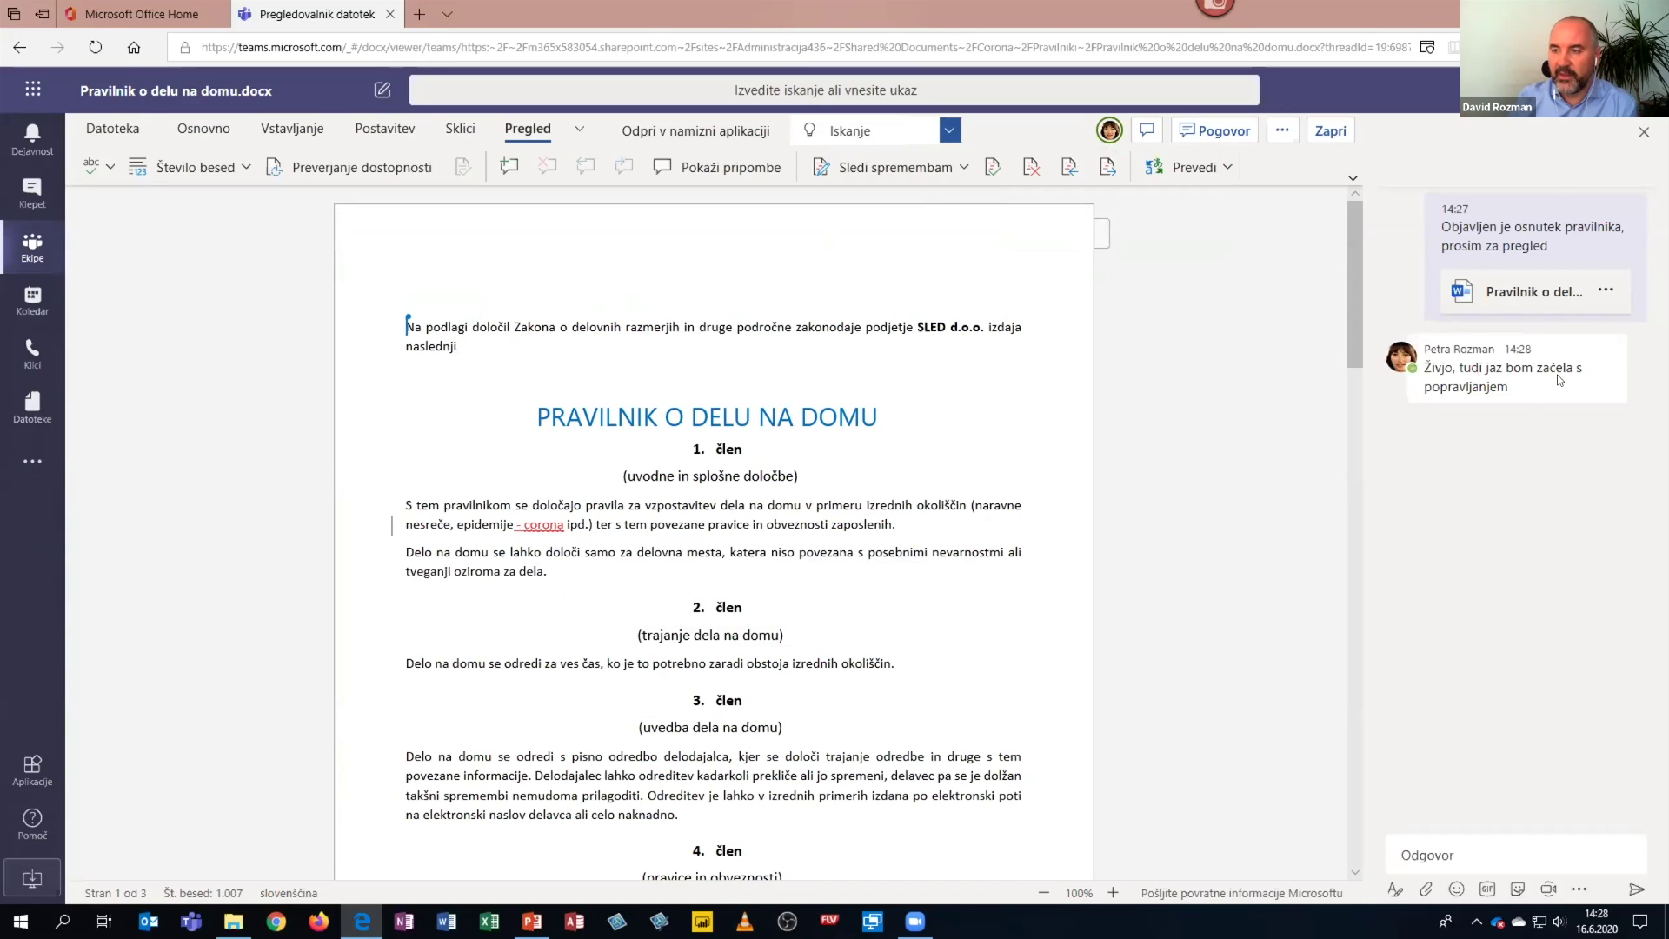
- Reply "Posebej prosim za pozornosti pri..." to the colleague's message in the document conversation
mouse_move(1443, 373)
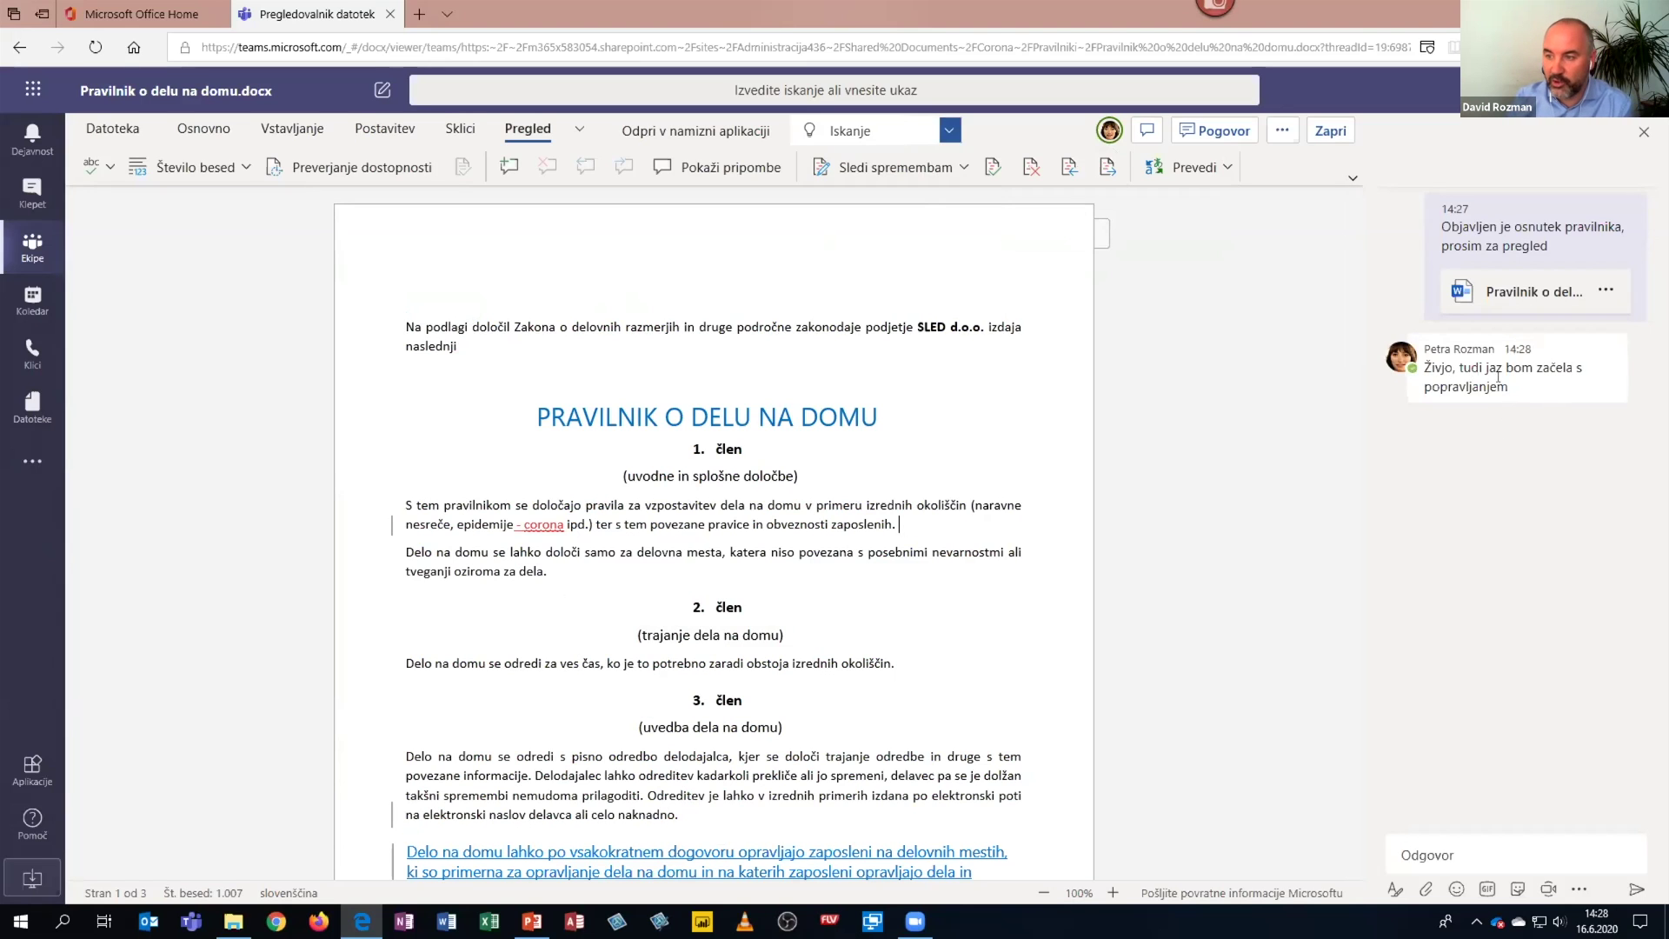
click(1442, 849)
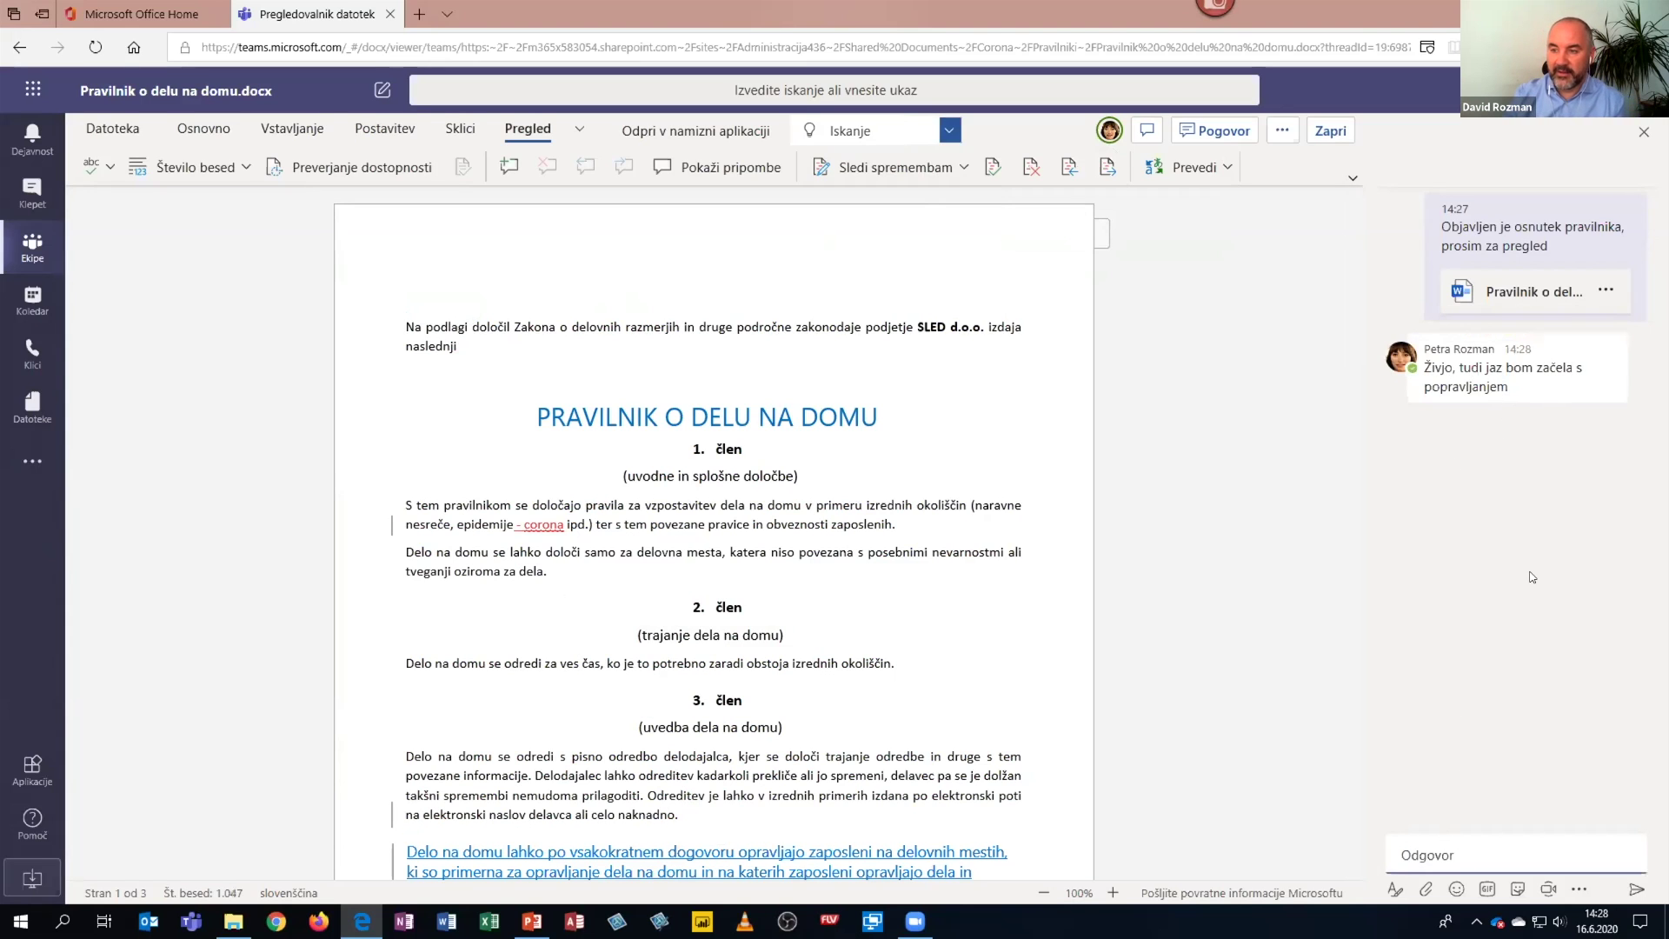
text(Pos)
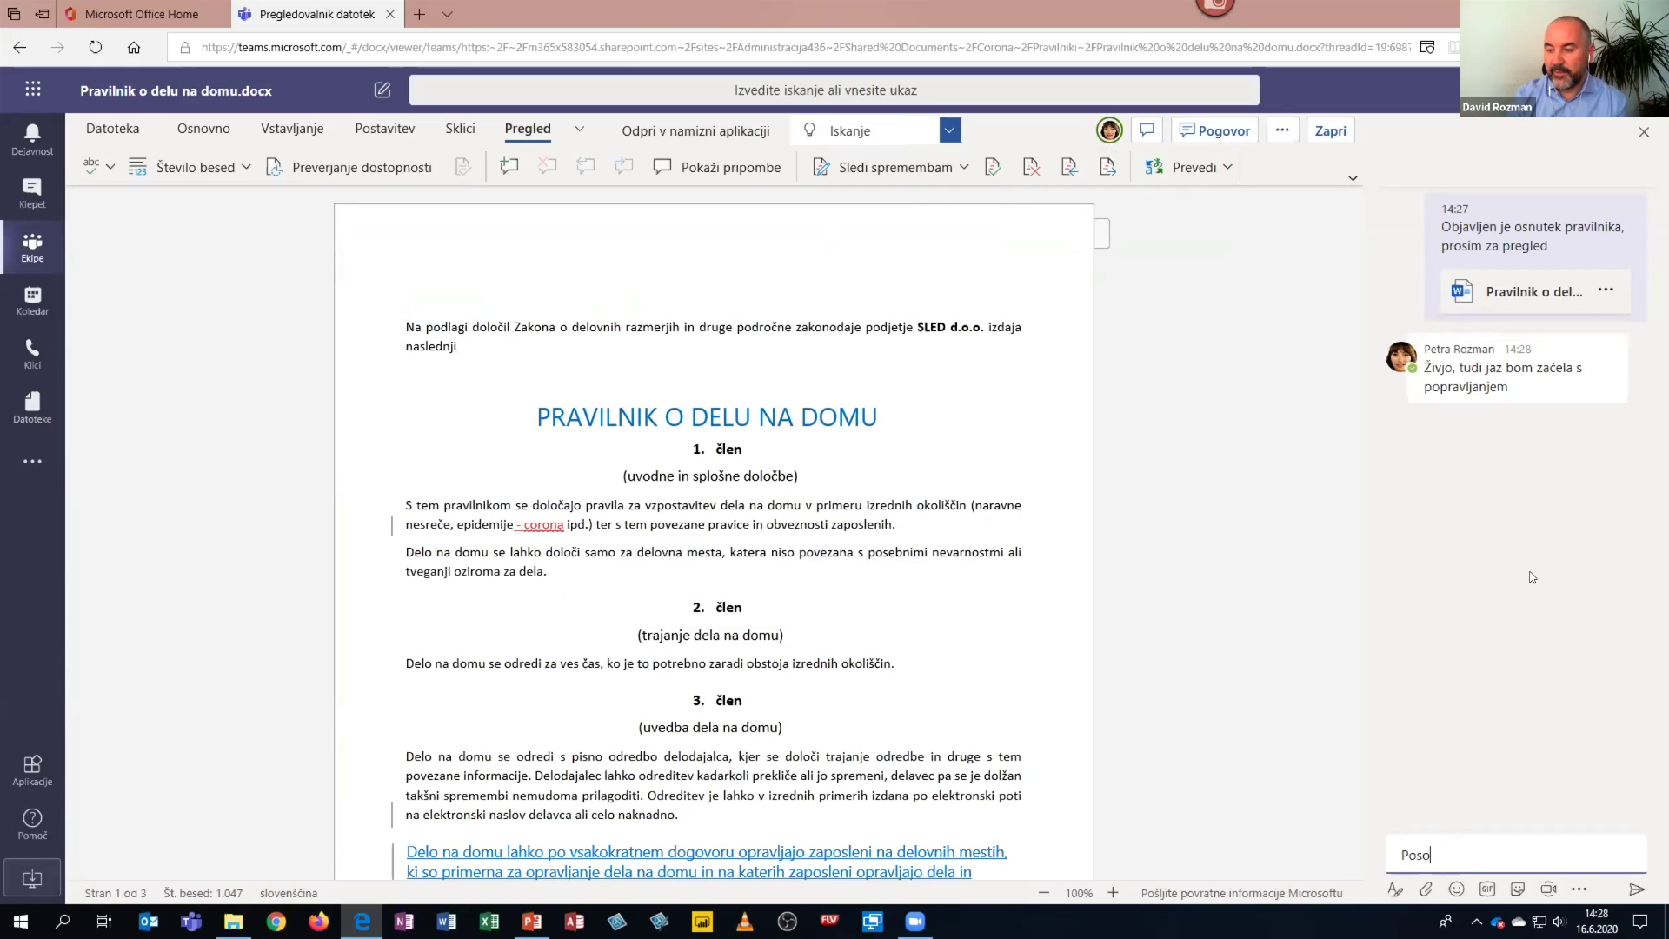
text(ebej prosim za pozo)
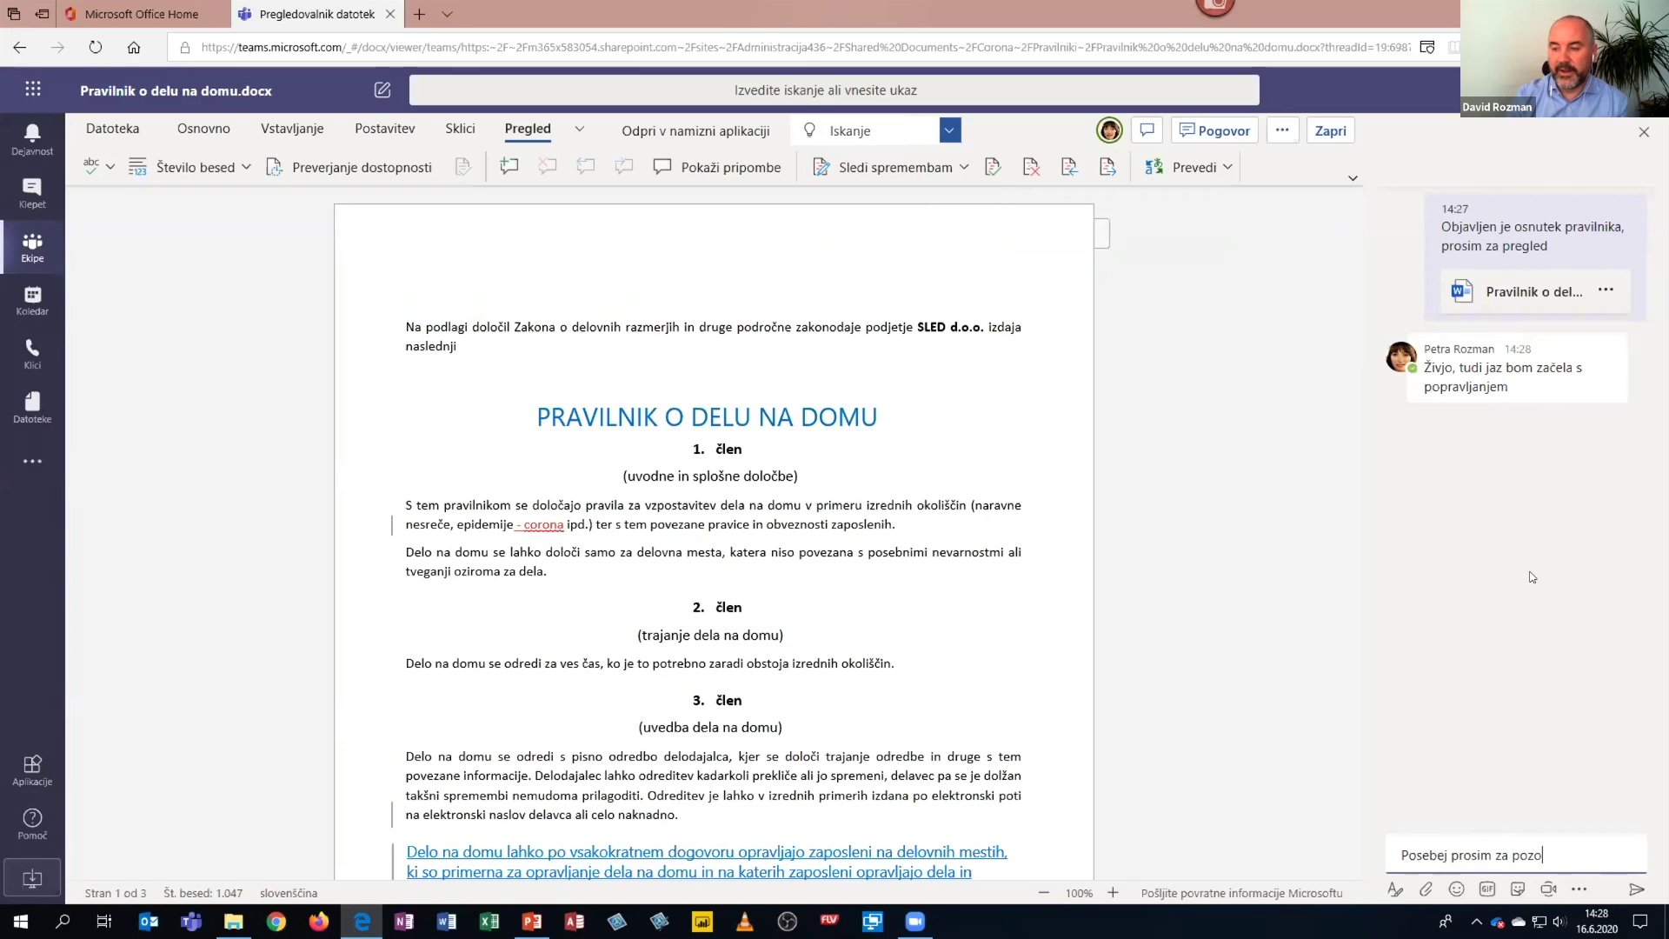
text(rnosti pri...)
key(Return)
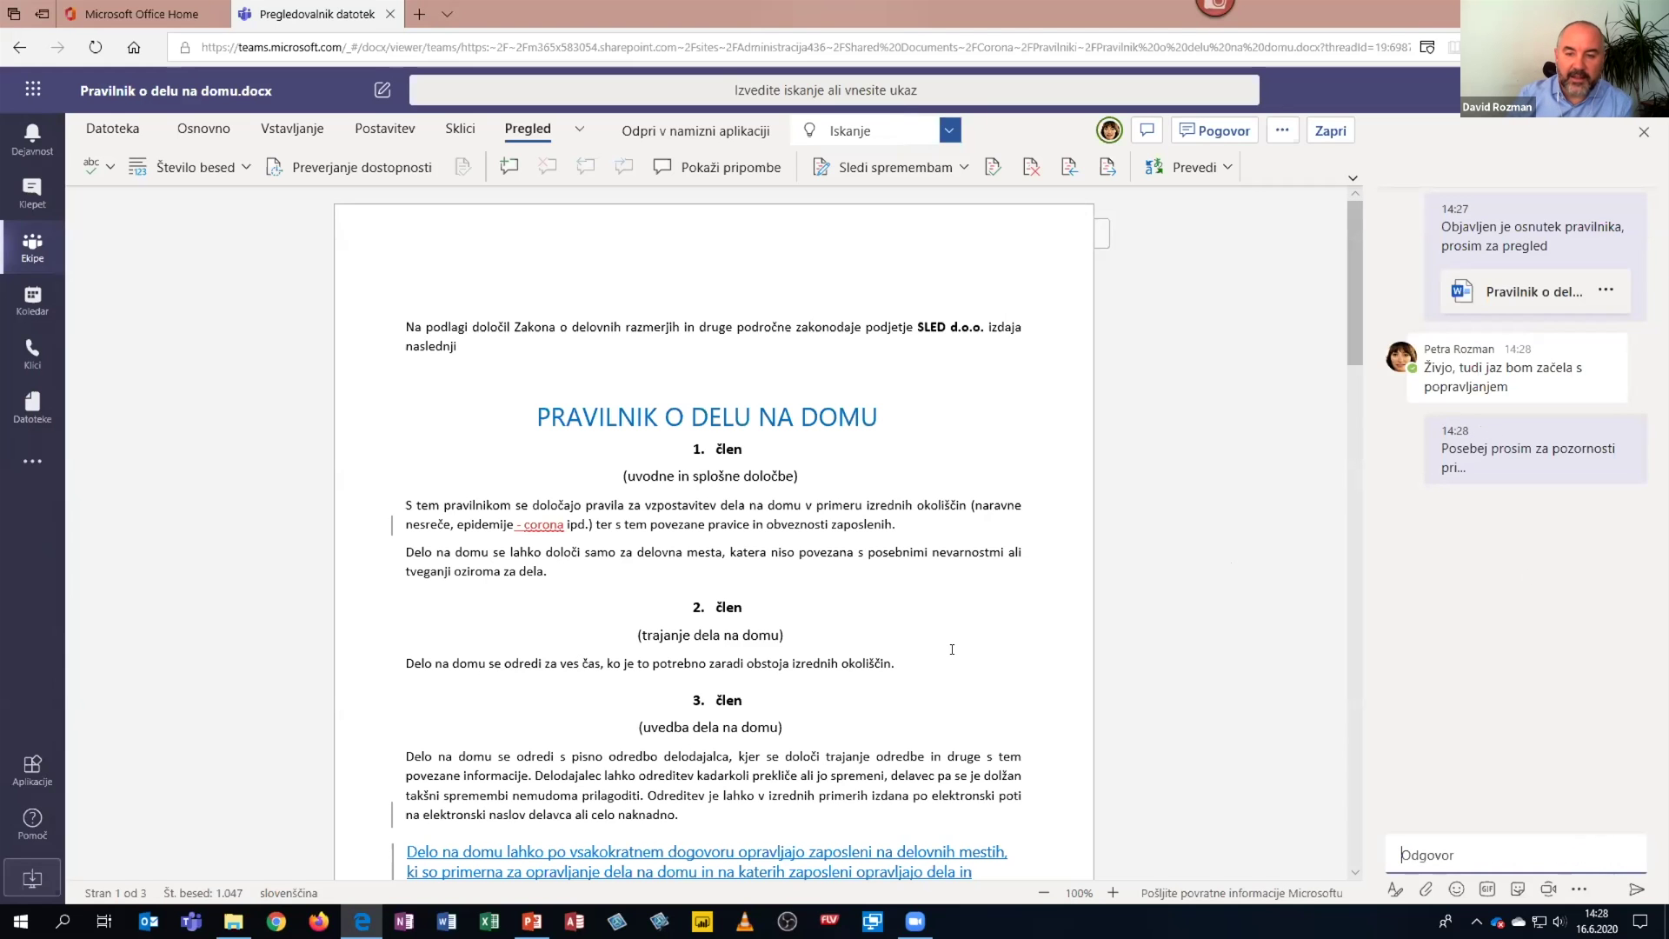
- Review the colleague's tracked paragraph under article 3 and close the document
scroll(945, 664, down, 1)
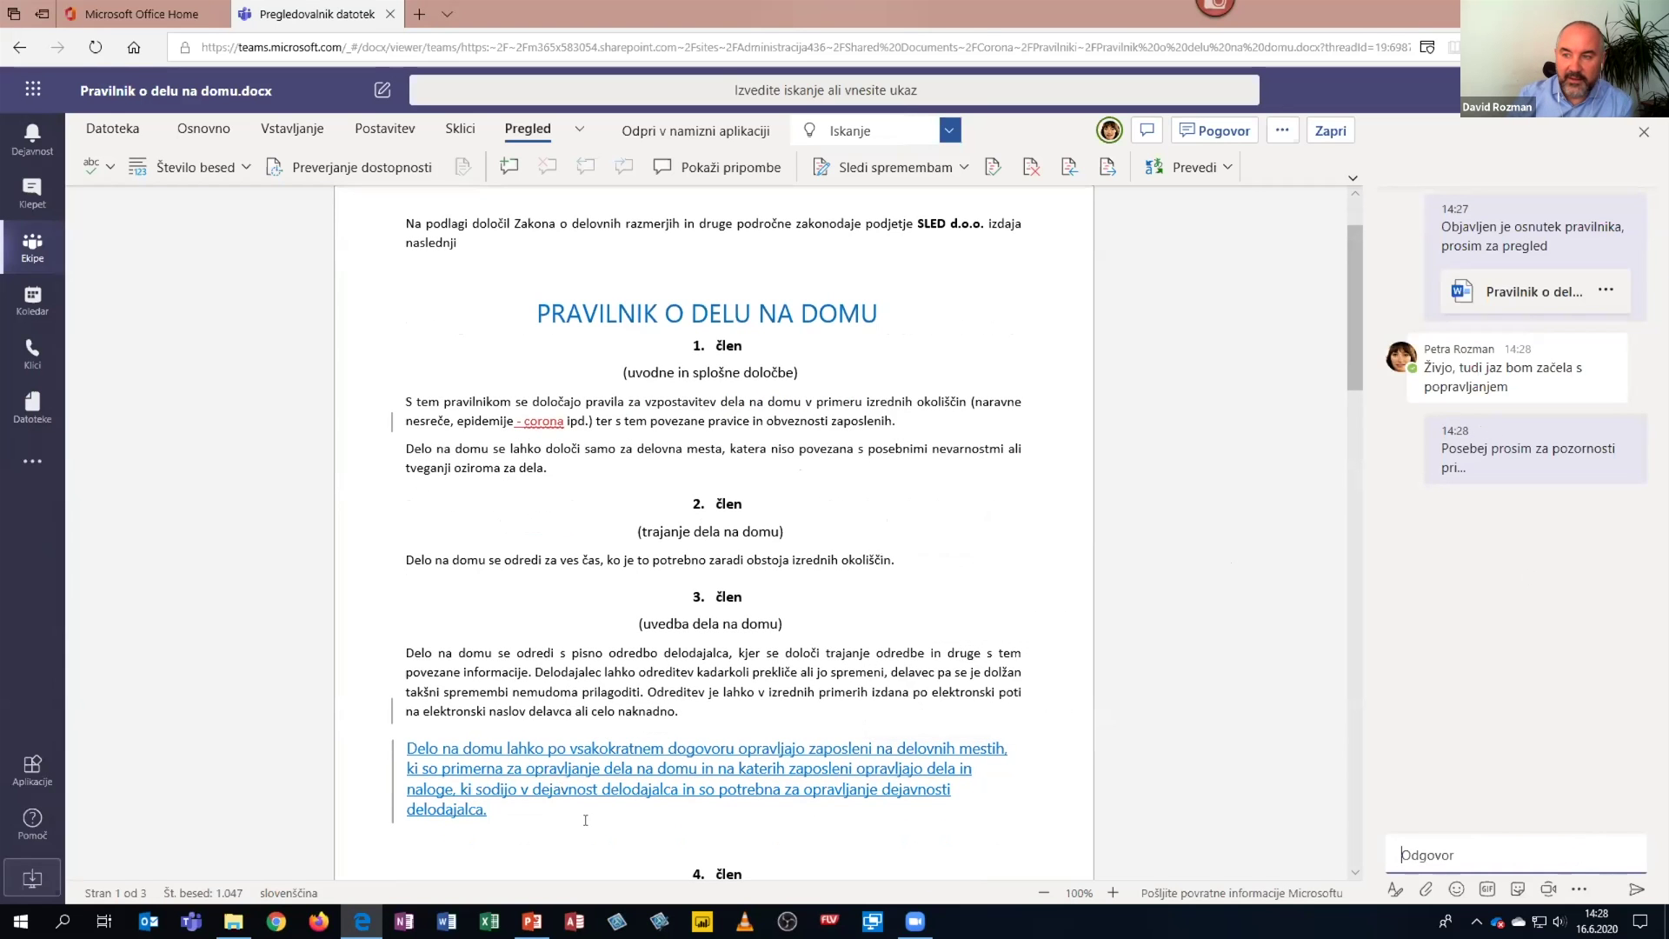
scroll(710, 827, down, 1)
mouse_move(486, 661)
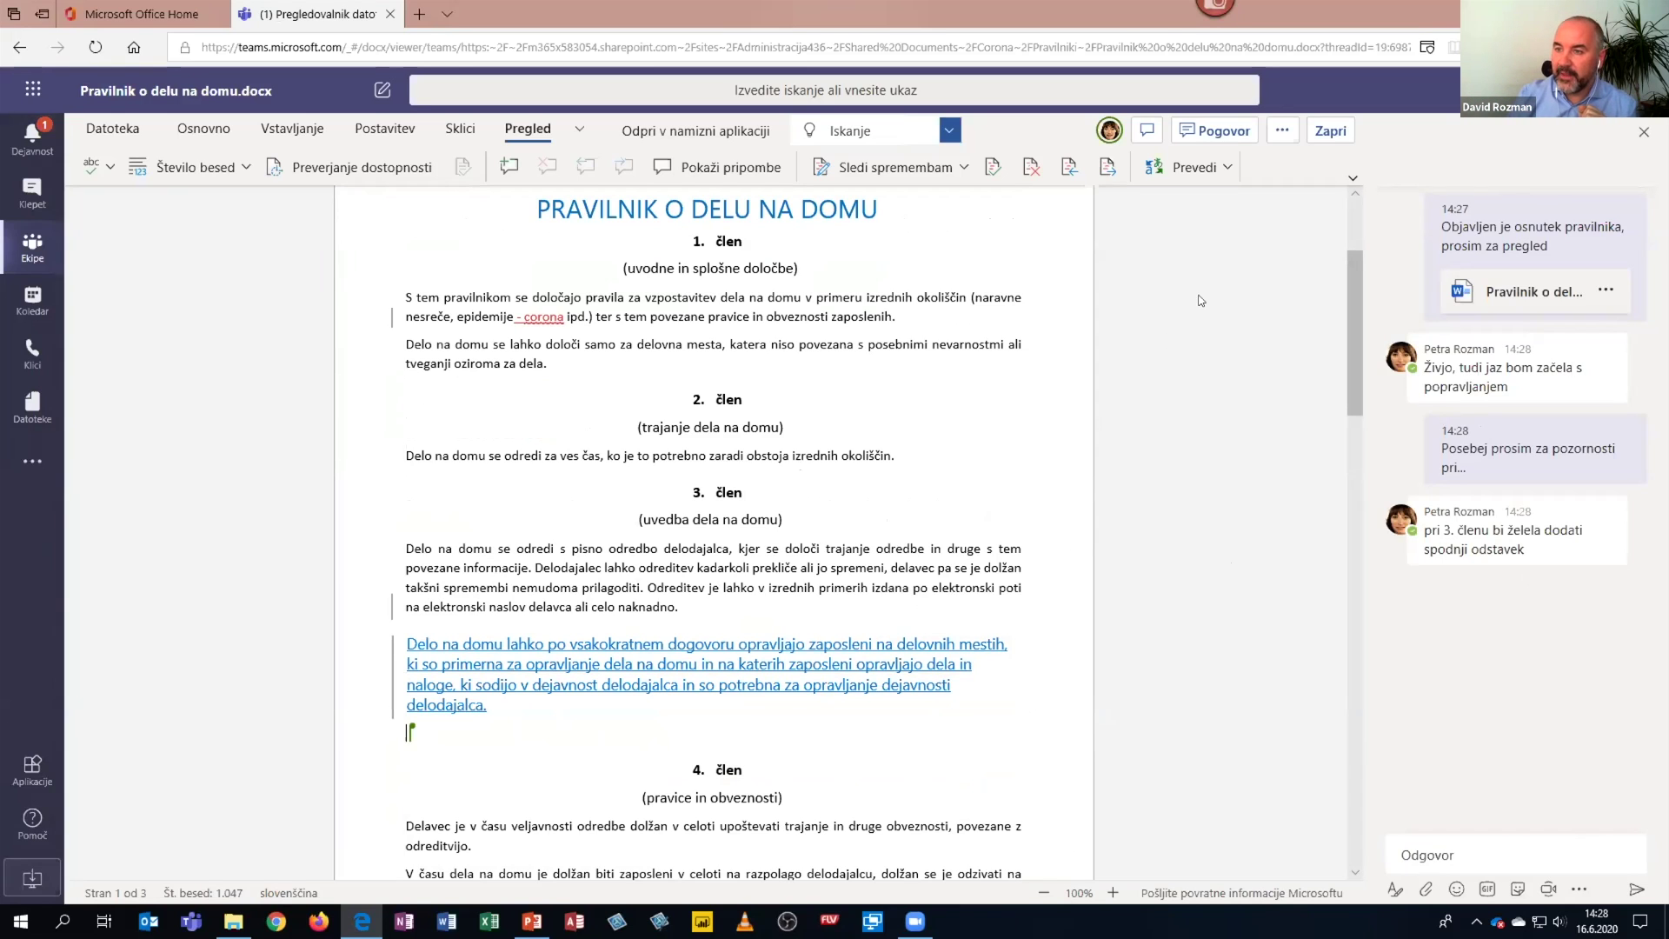
double_click(791, 314)
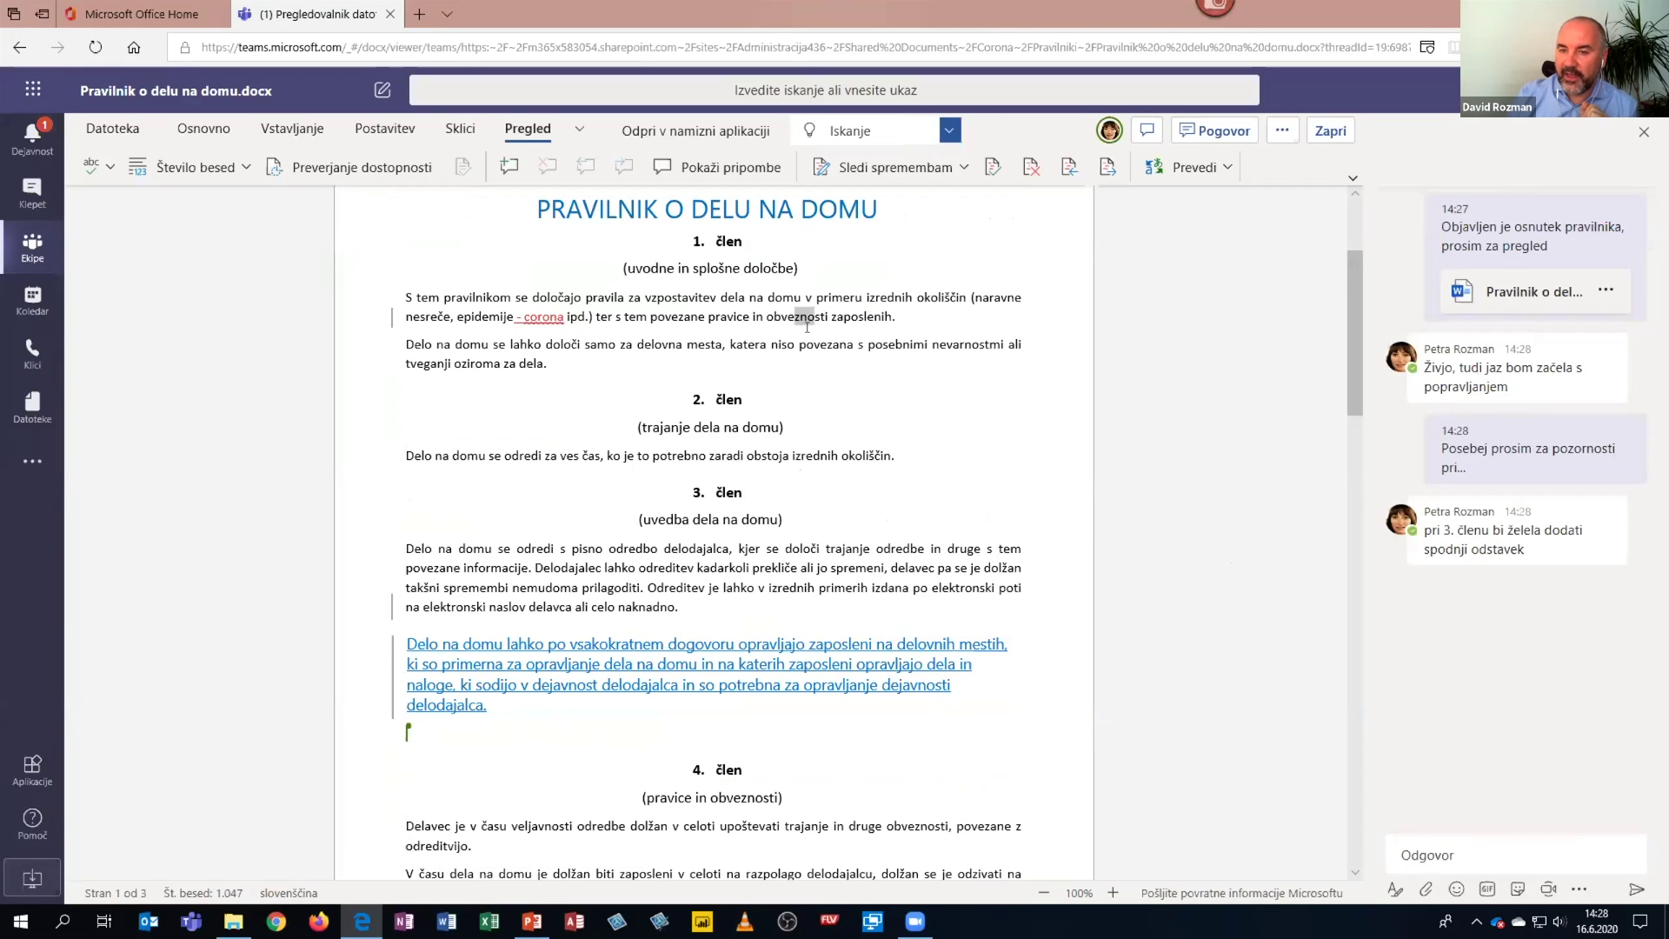
click(922, 361)
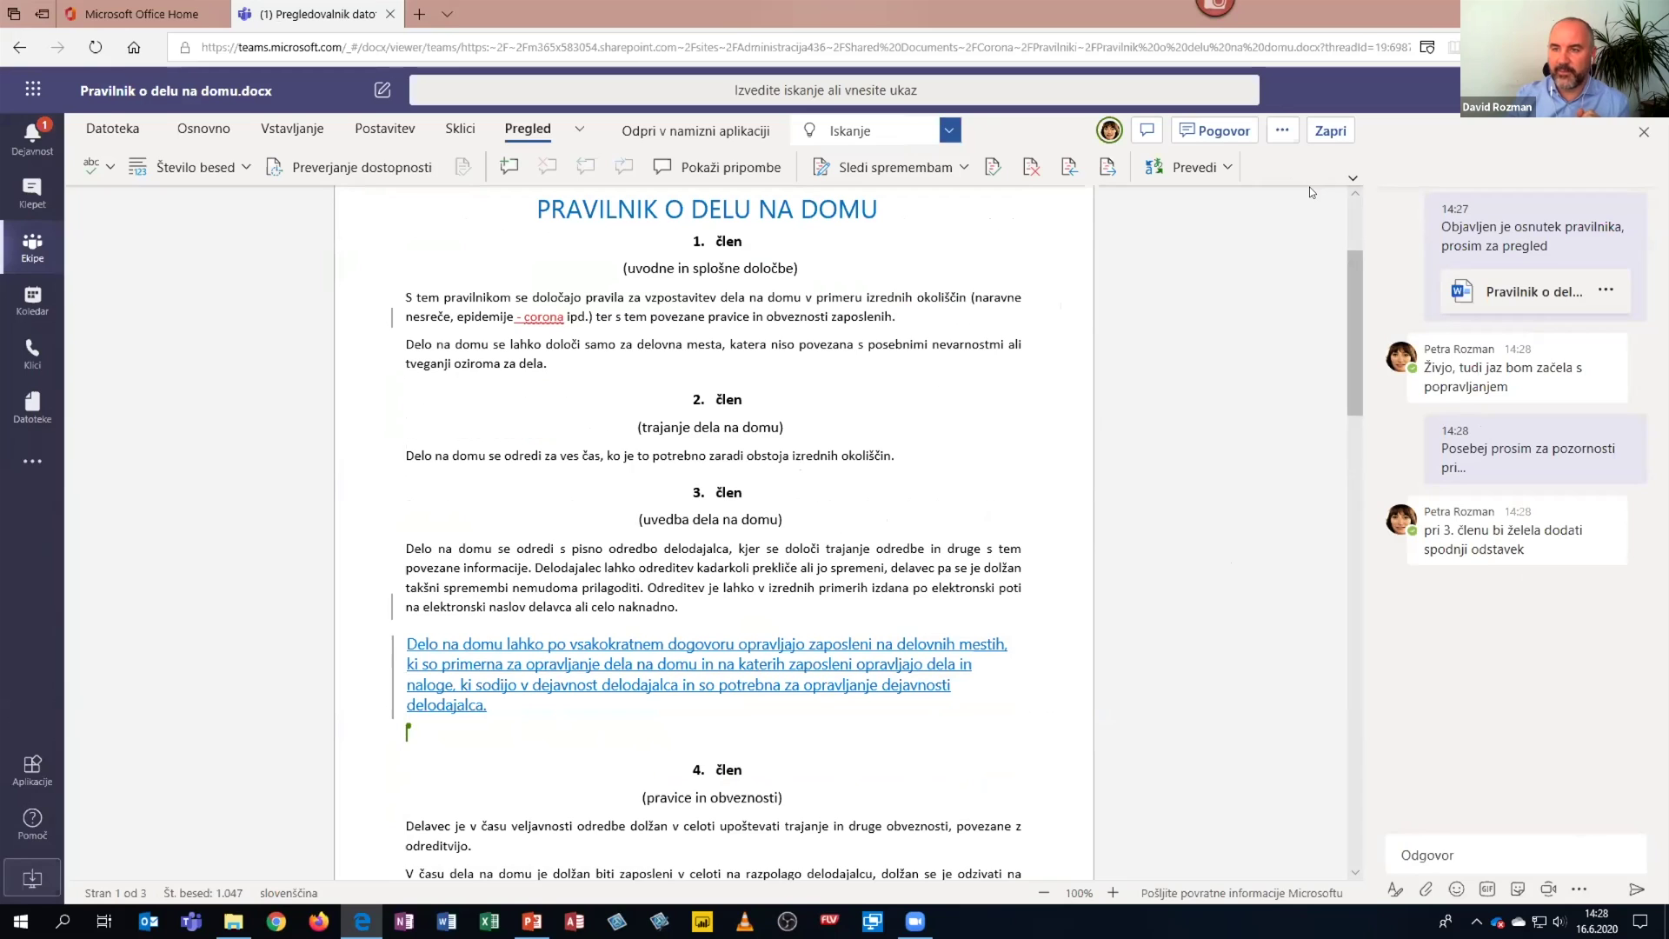
click(1331, 132)
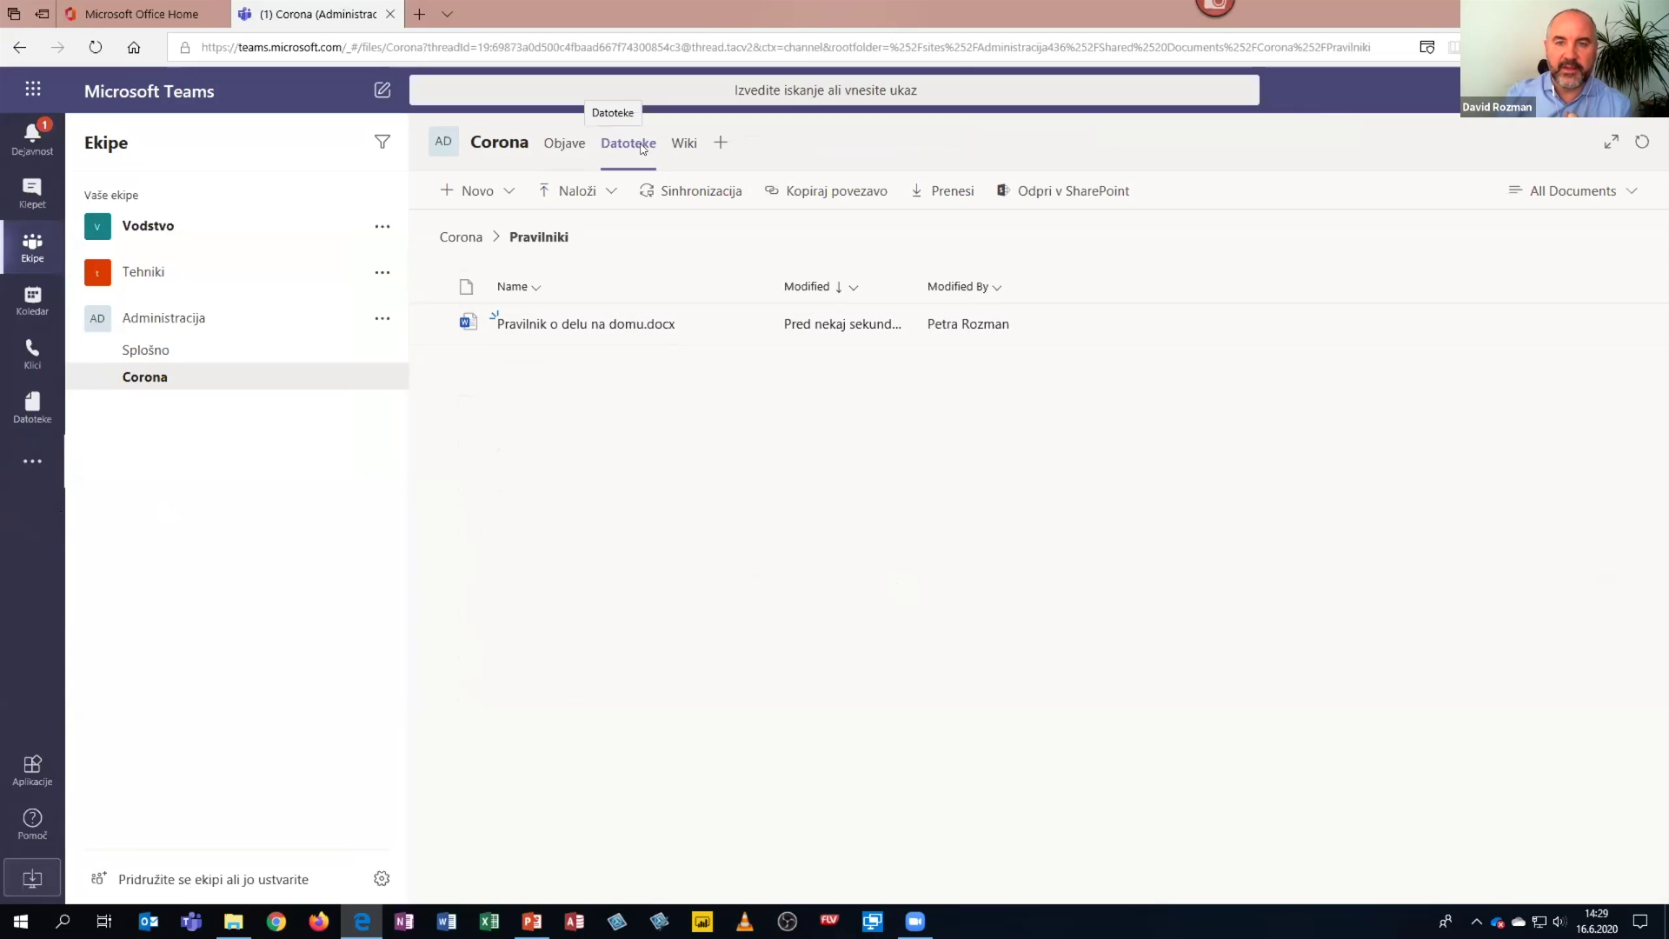
- Add a Planner tab with a new plan named Todo to the Corona channel
click(689, 148)
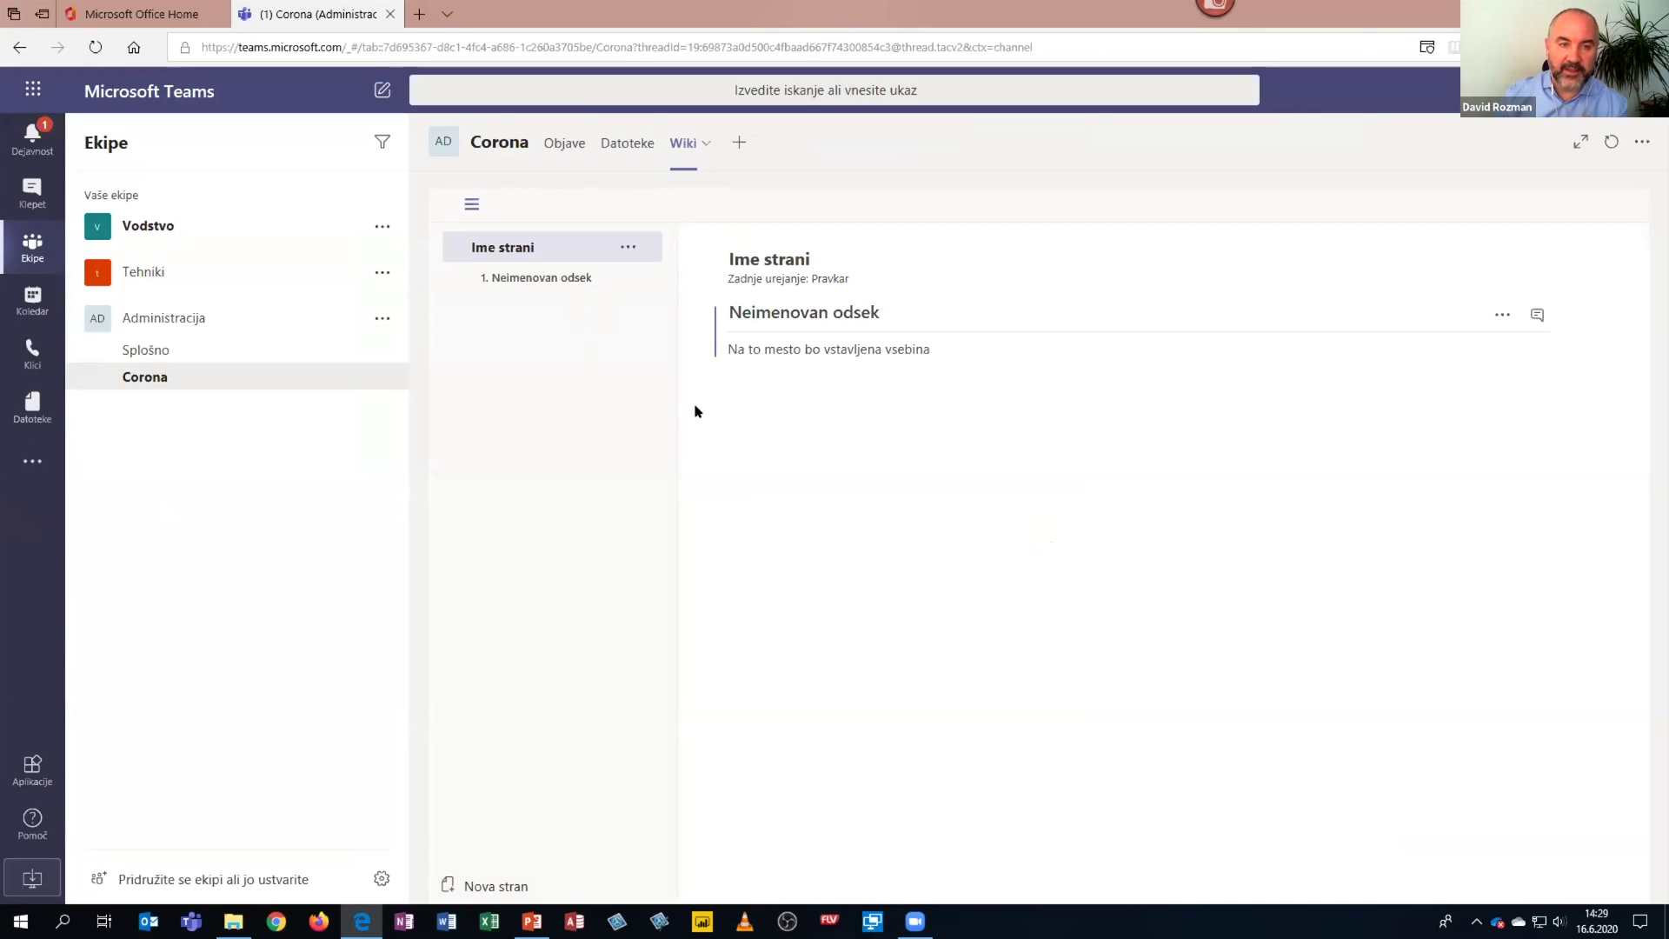
click(738, 144)
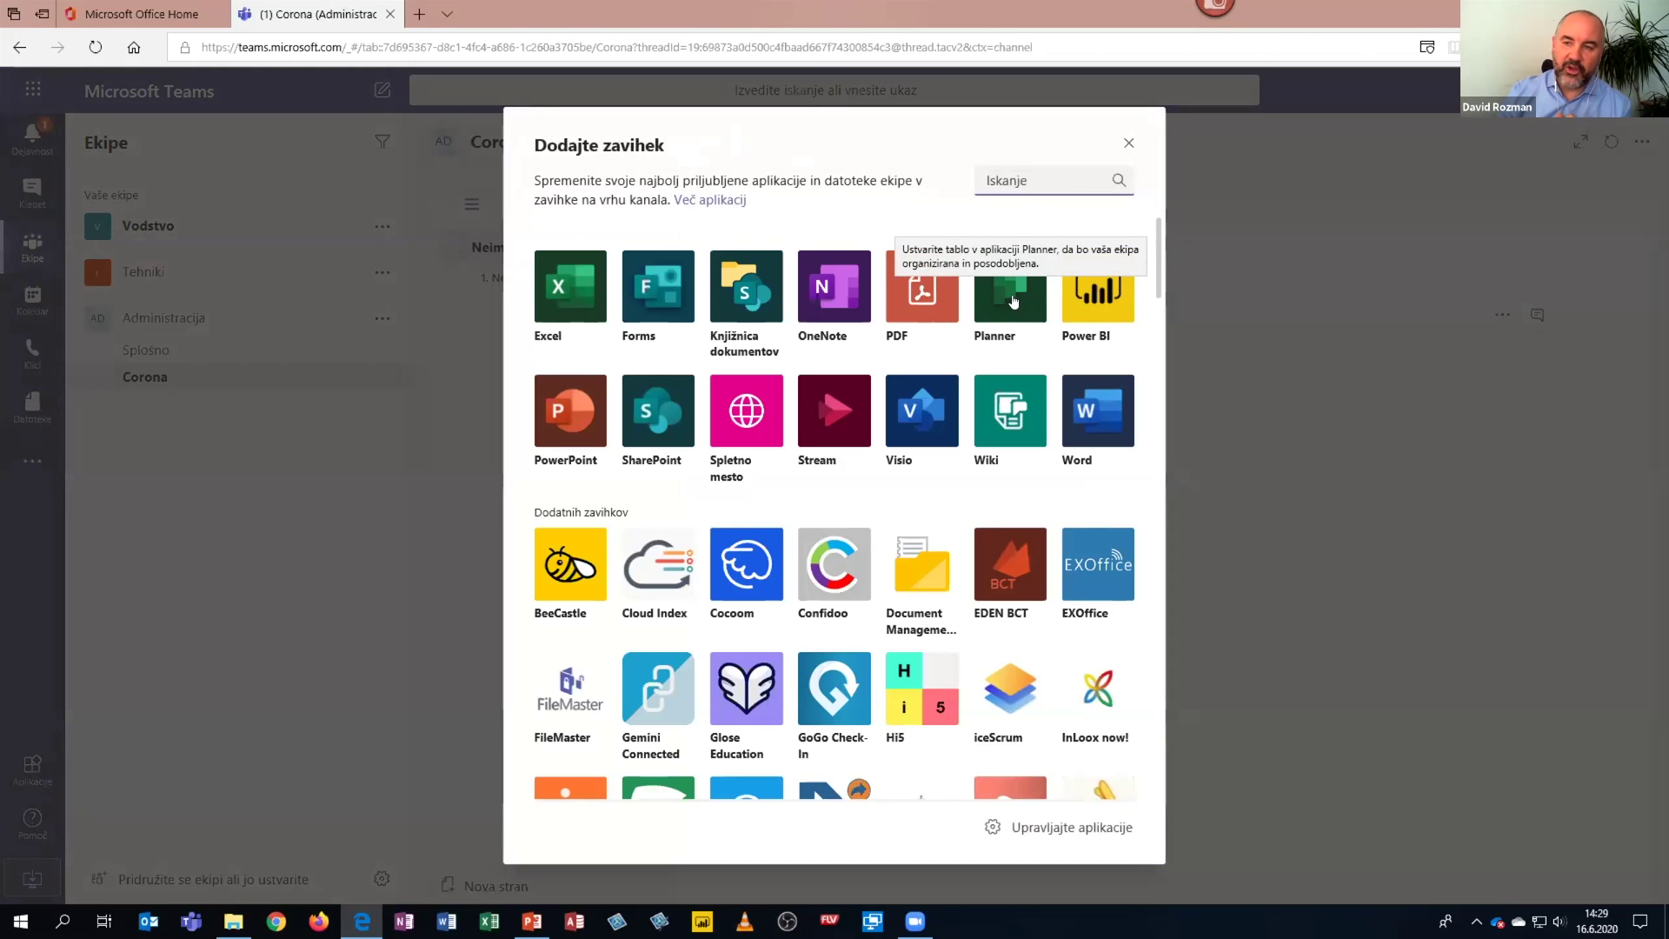
scroll(1004, 491, down, 10)
scroll(1000, 493, down, 10)
drag(1160, 576, 1164, 250)
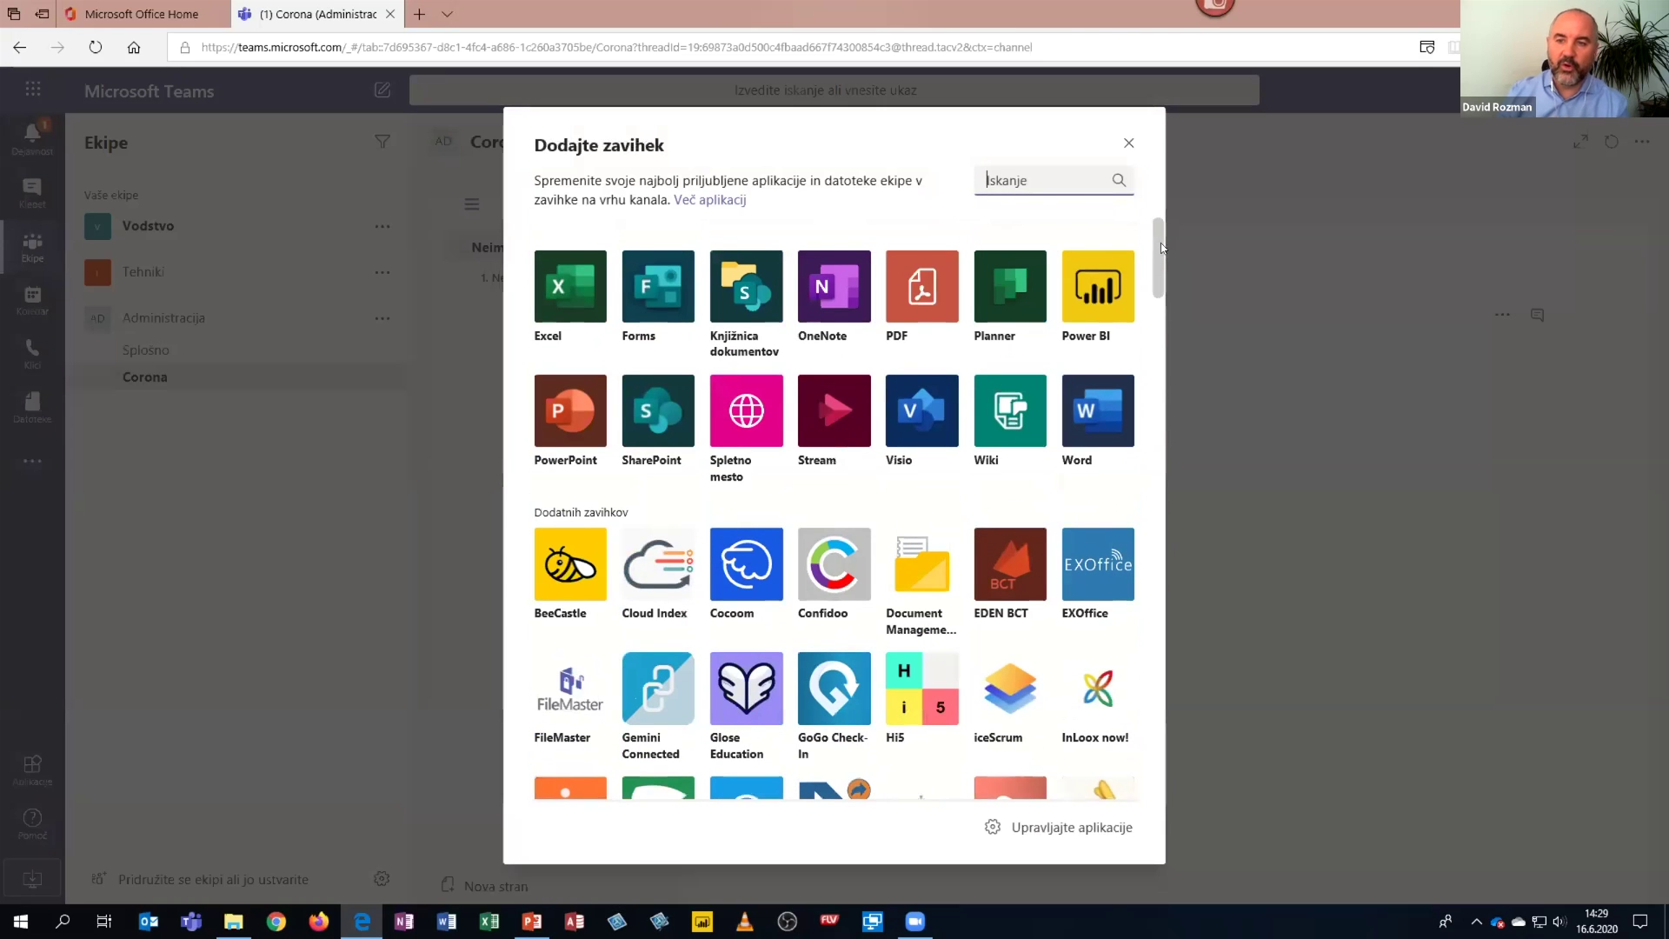
click(998, 299)
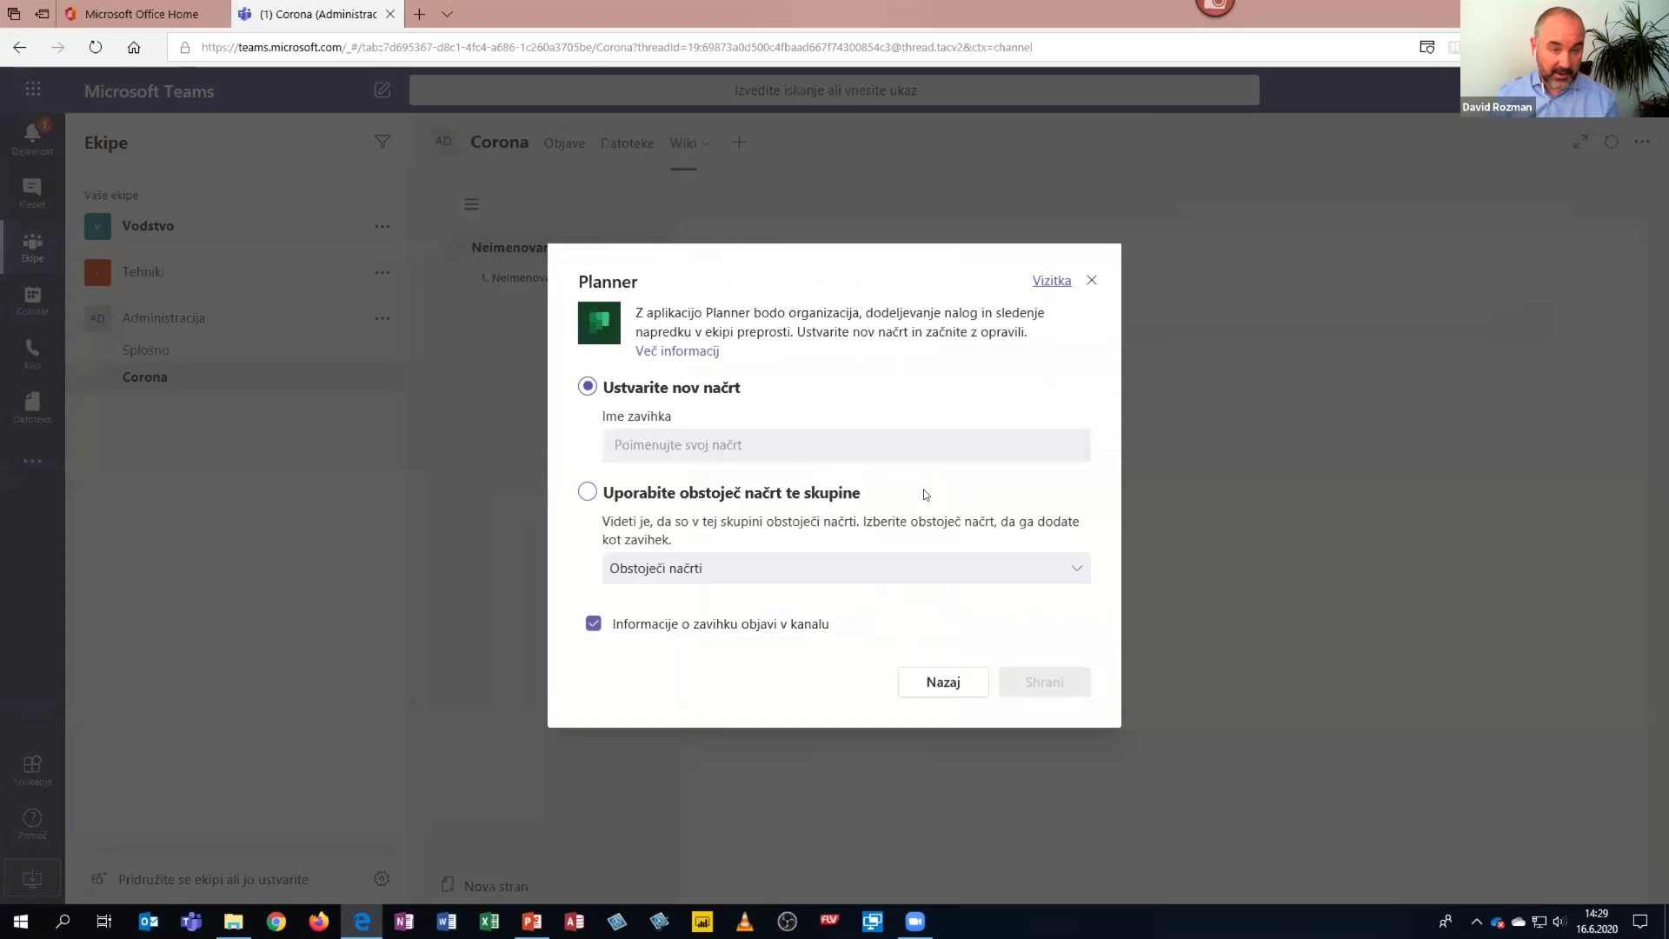
click(666, 434)
text(Todo)
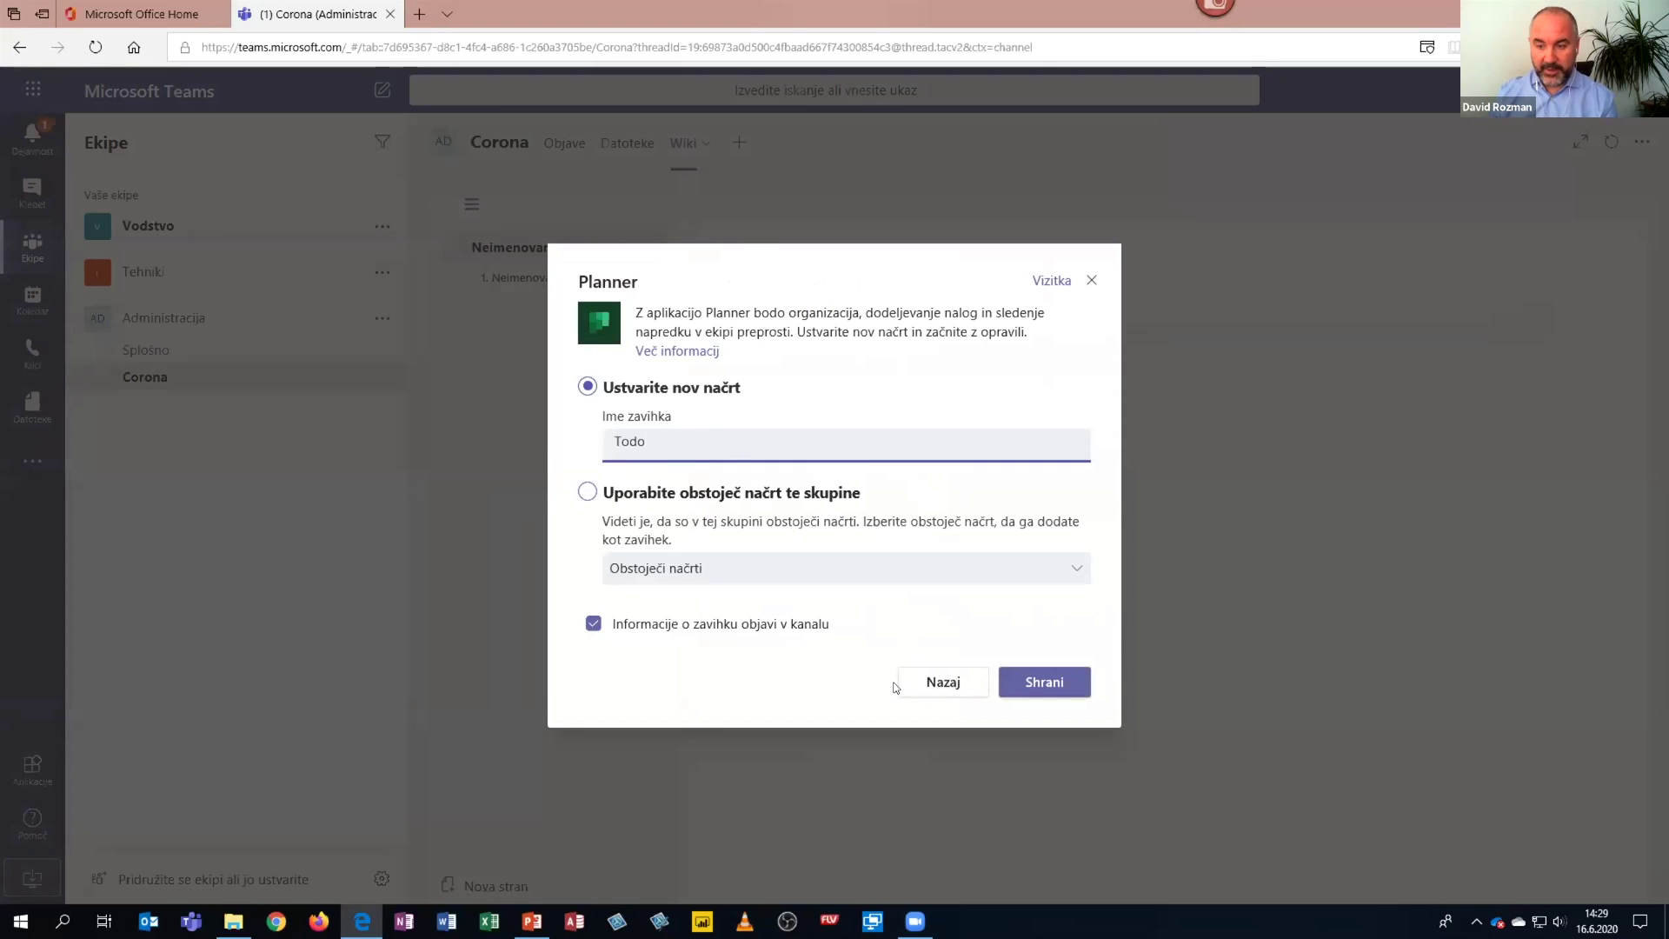
click(1048, 685)
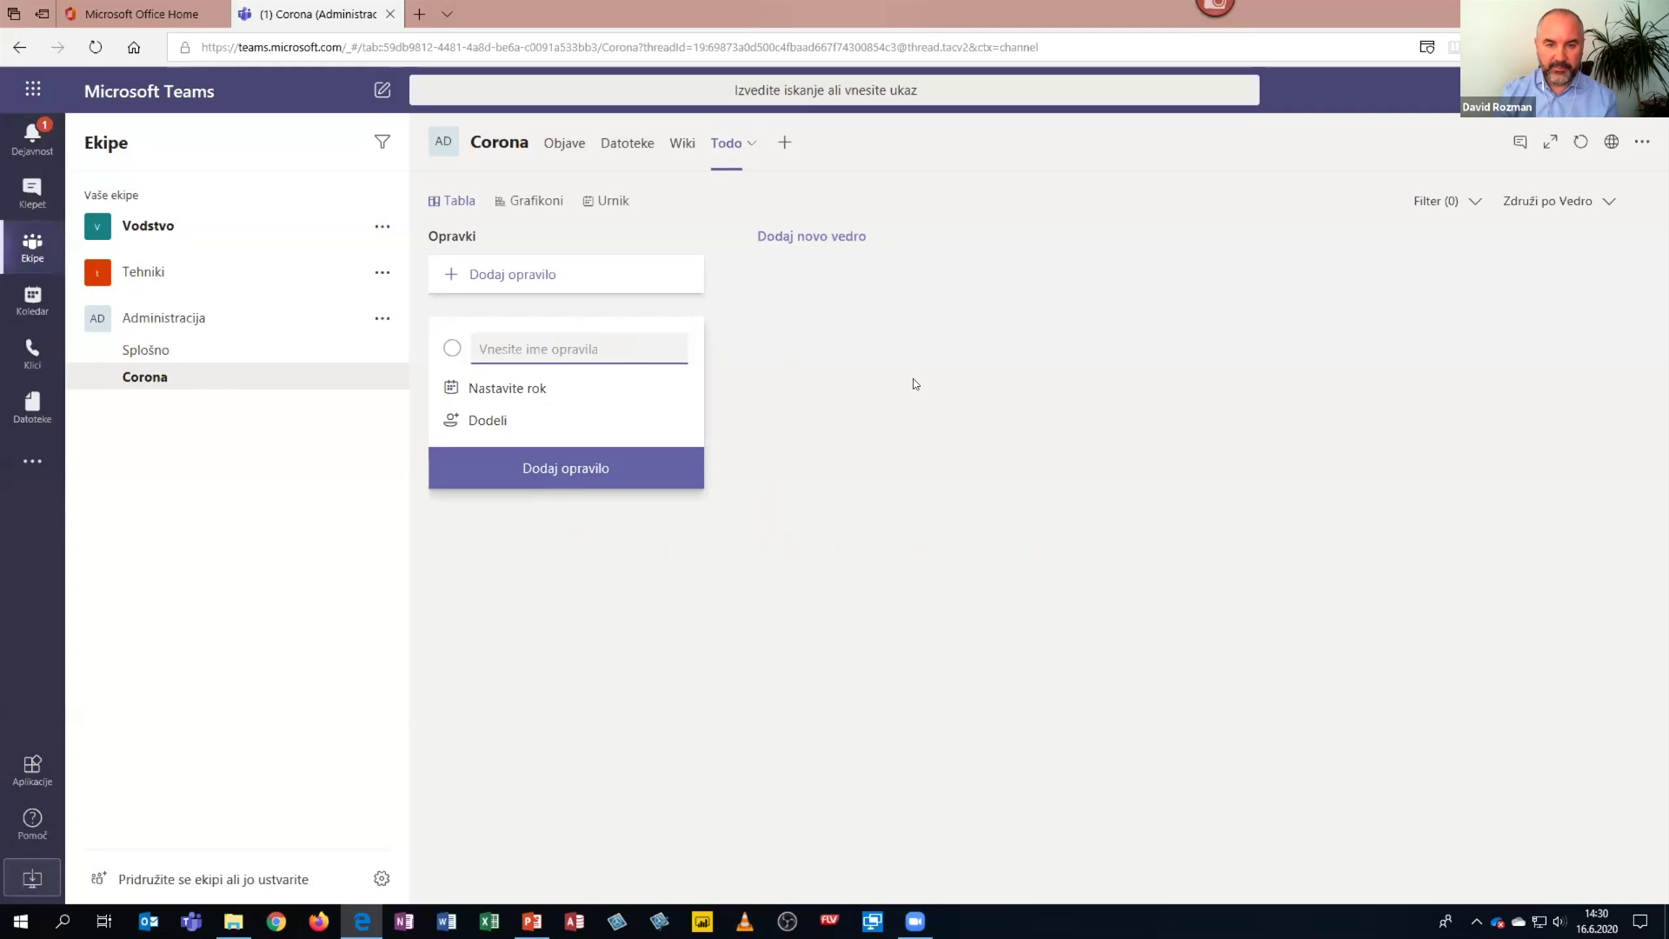
- Add the task Posodobitev pravilnika under Opravki, due 19.06. and assigned to the colleague who replied in the document conversation
text(Posodobiti)
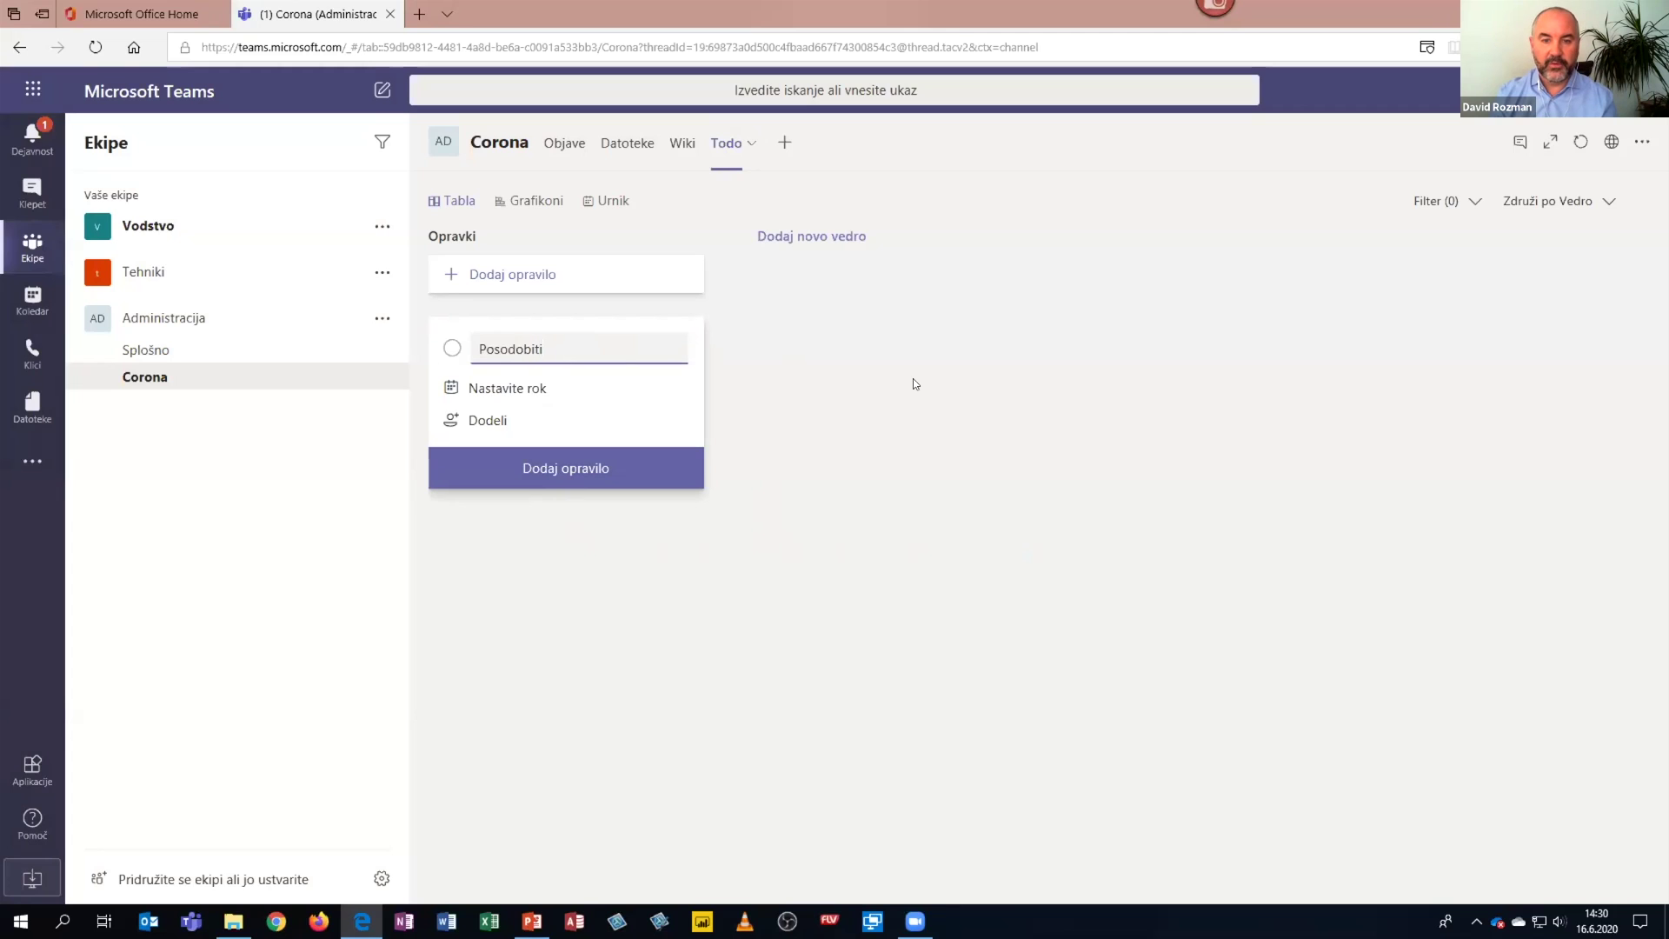
key(BackSpace)
text(ev pravilnika)
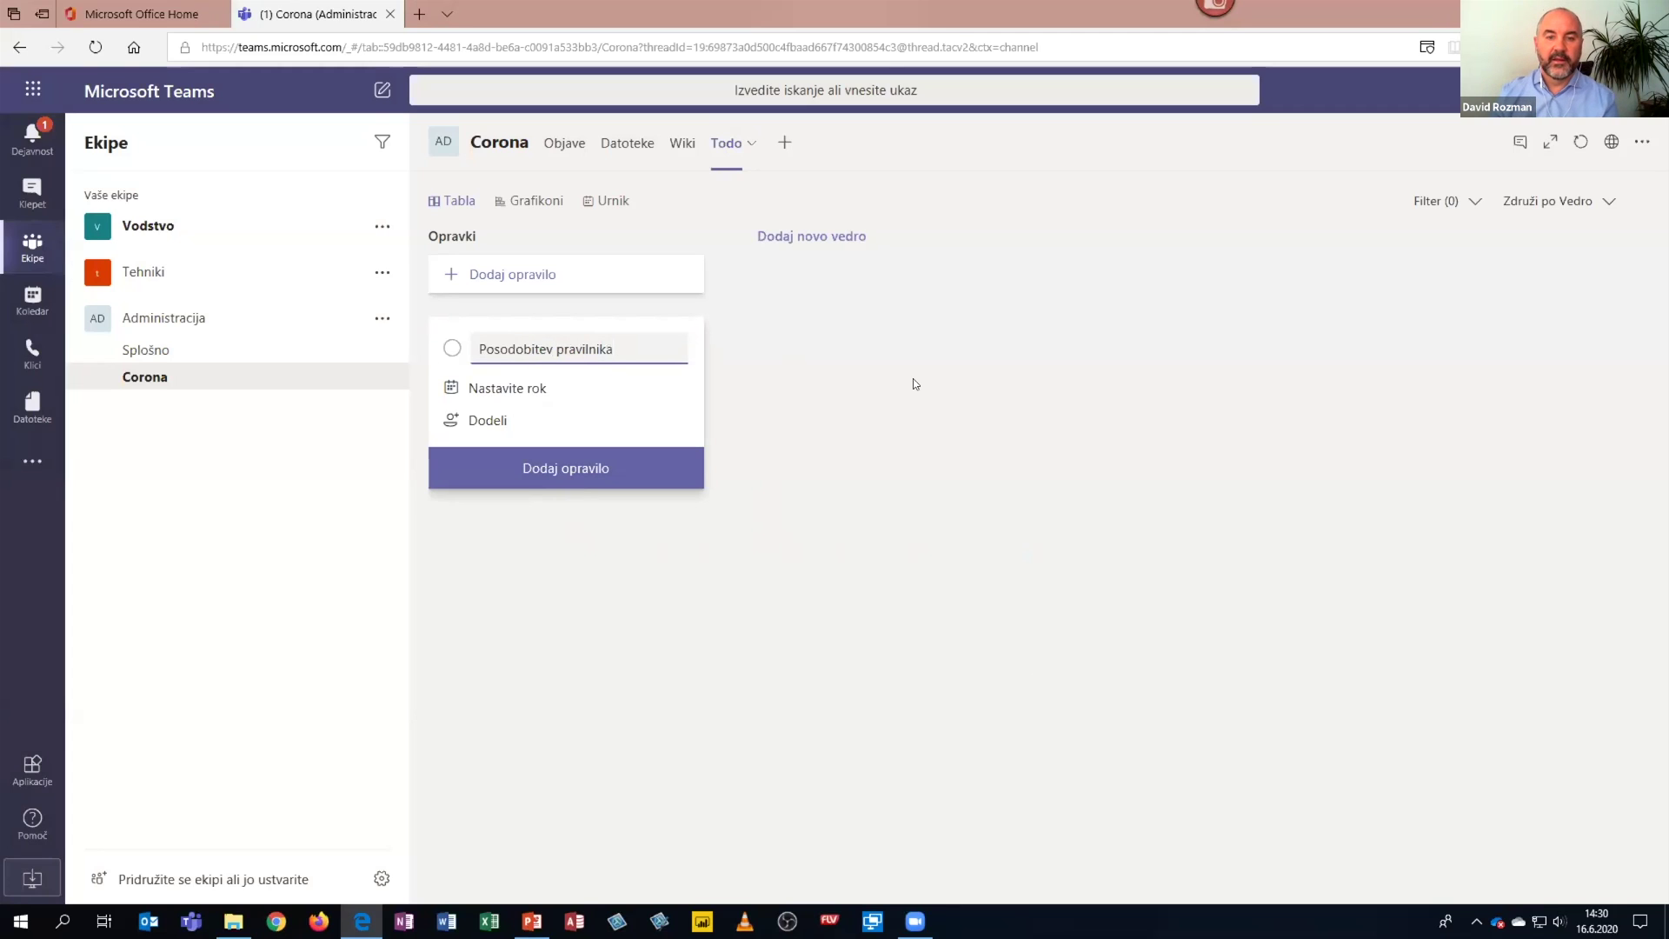
click(513, 422)
click(544, 672)
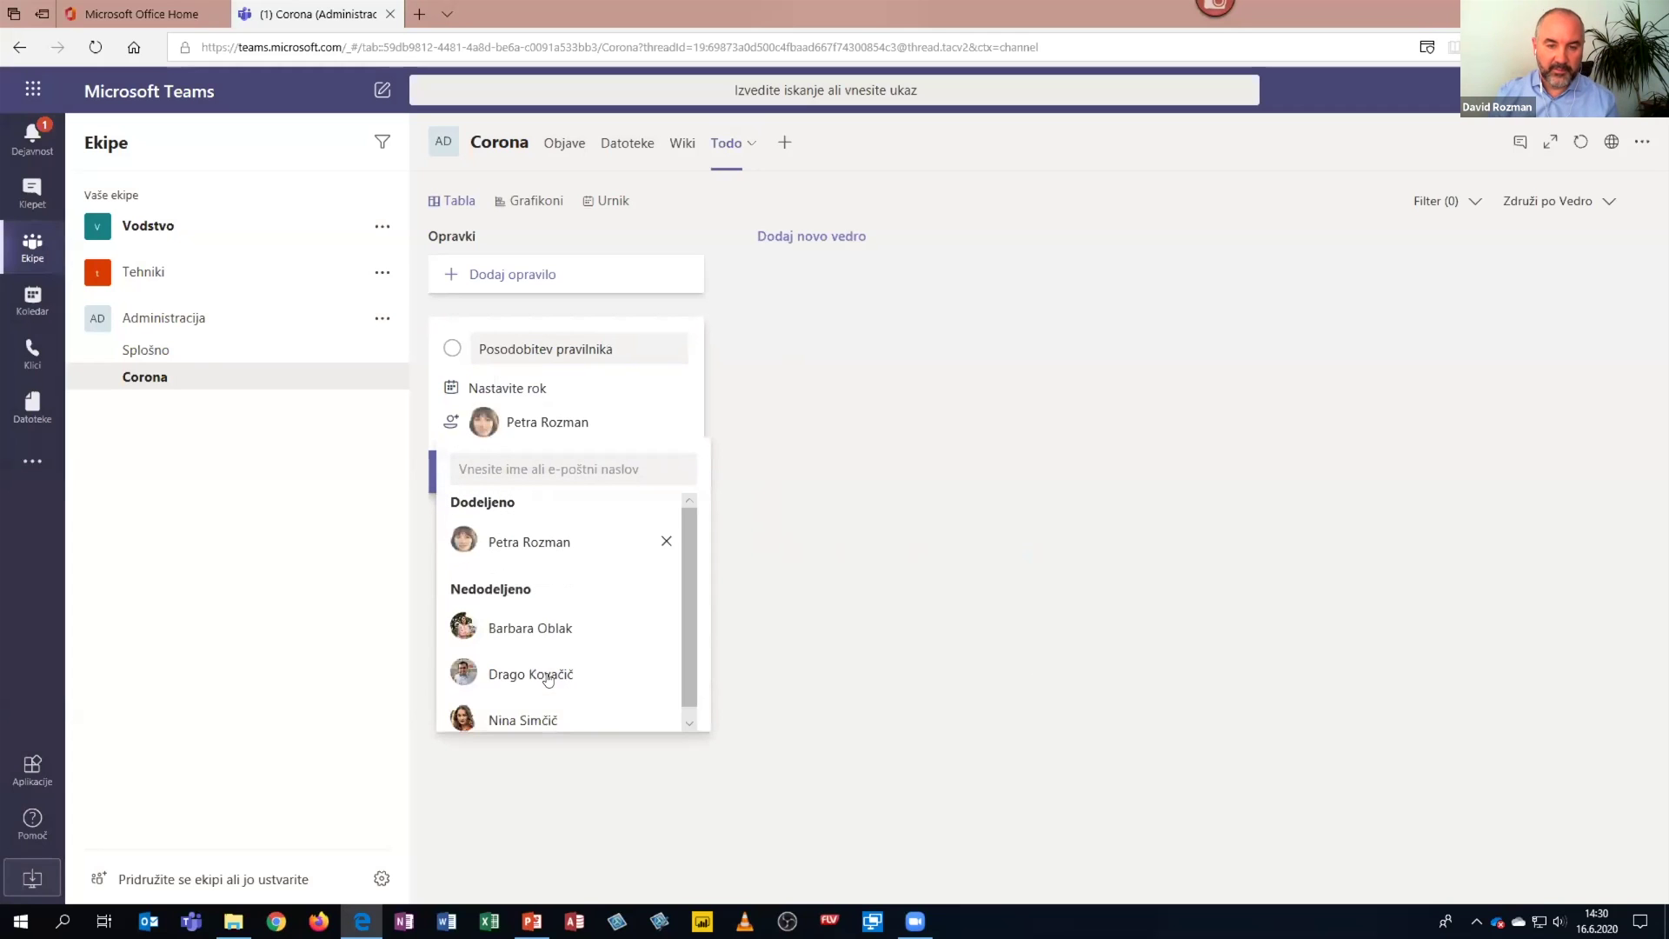
click(525, 386)
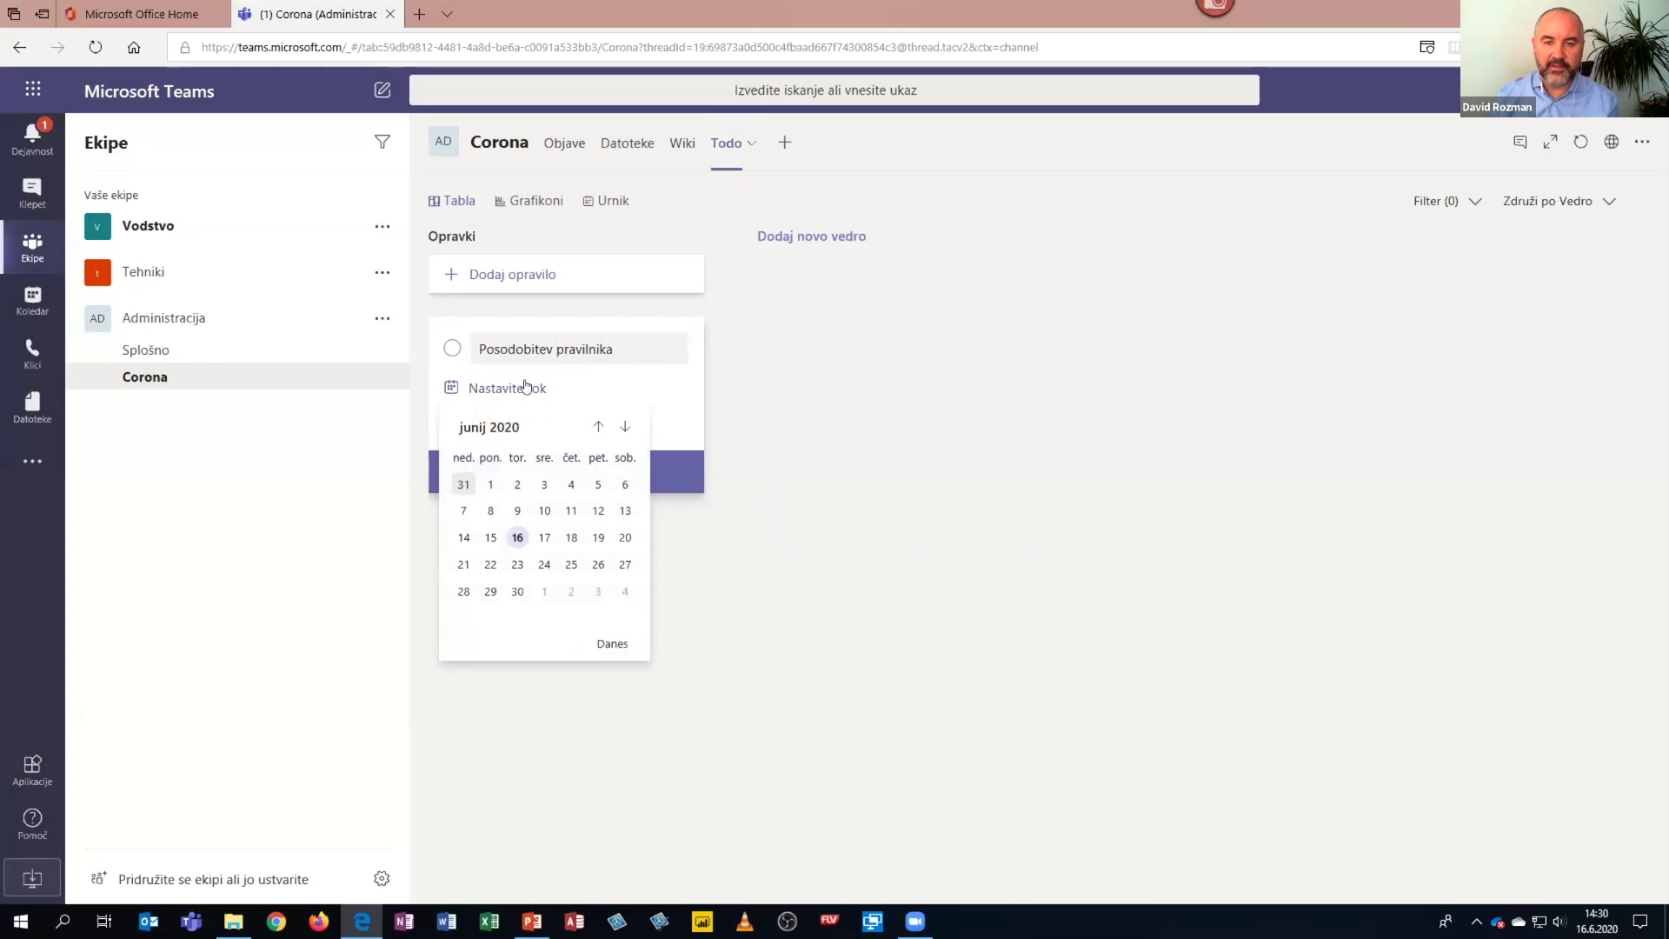
click(600, 538)
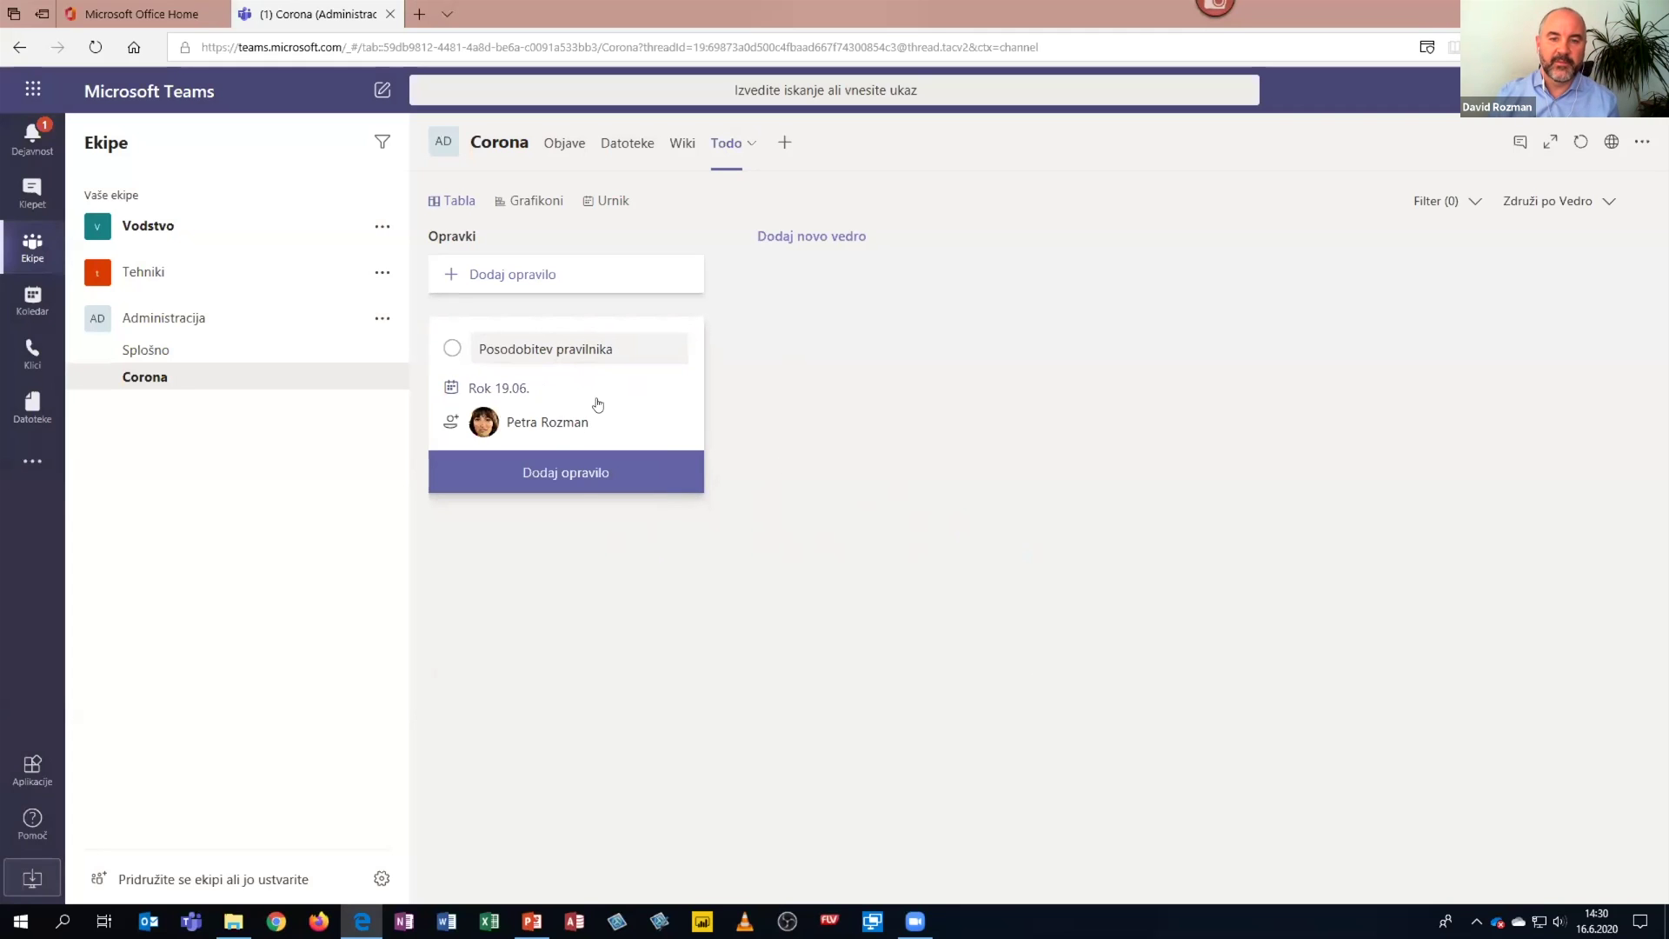
click(608, 478)
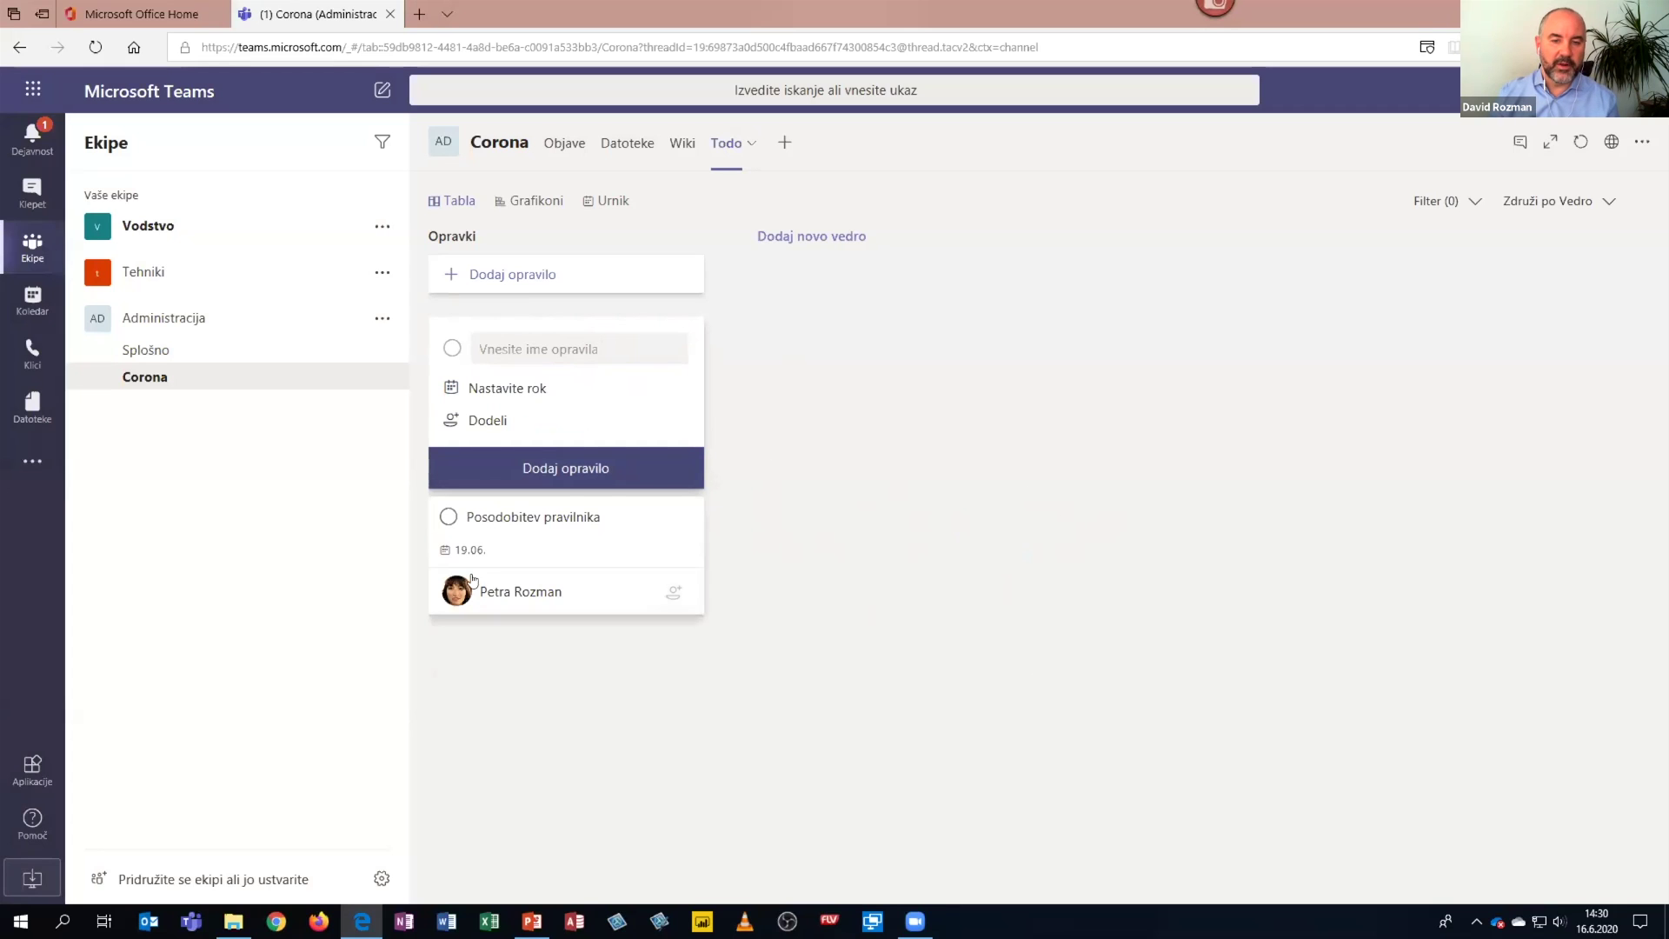
- Add the task Pravni pregled pred izdajo under Opravki, due 22.06. and assigned to the first suggested team member
click(590, 344)
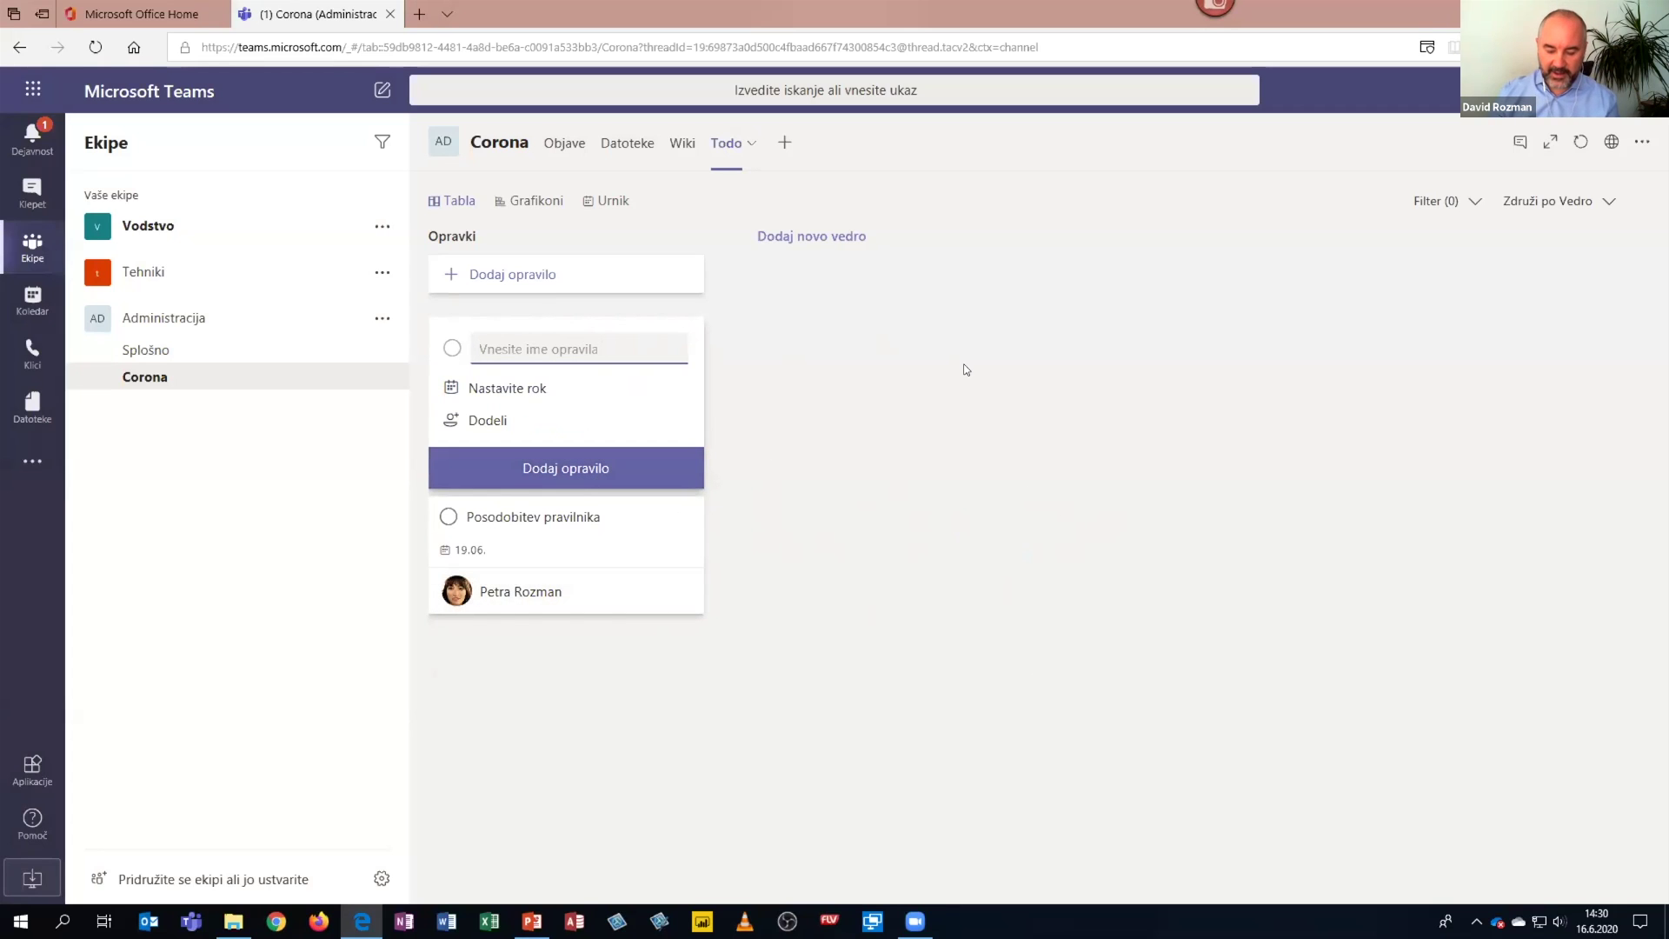
text(Pra)
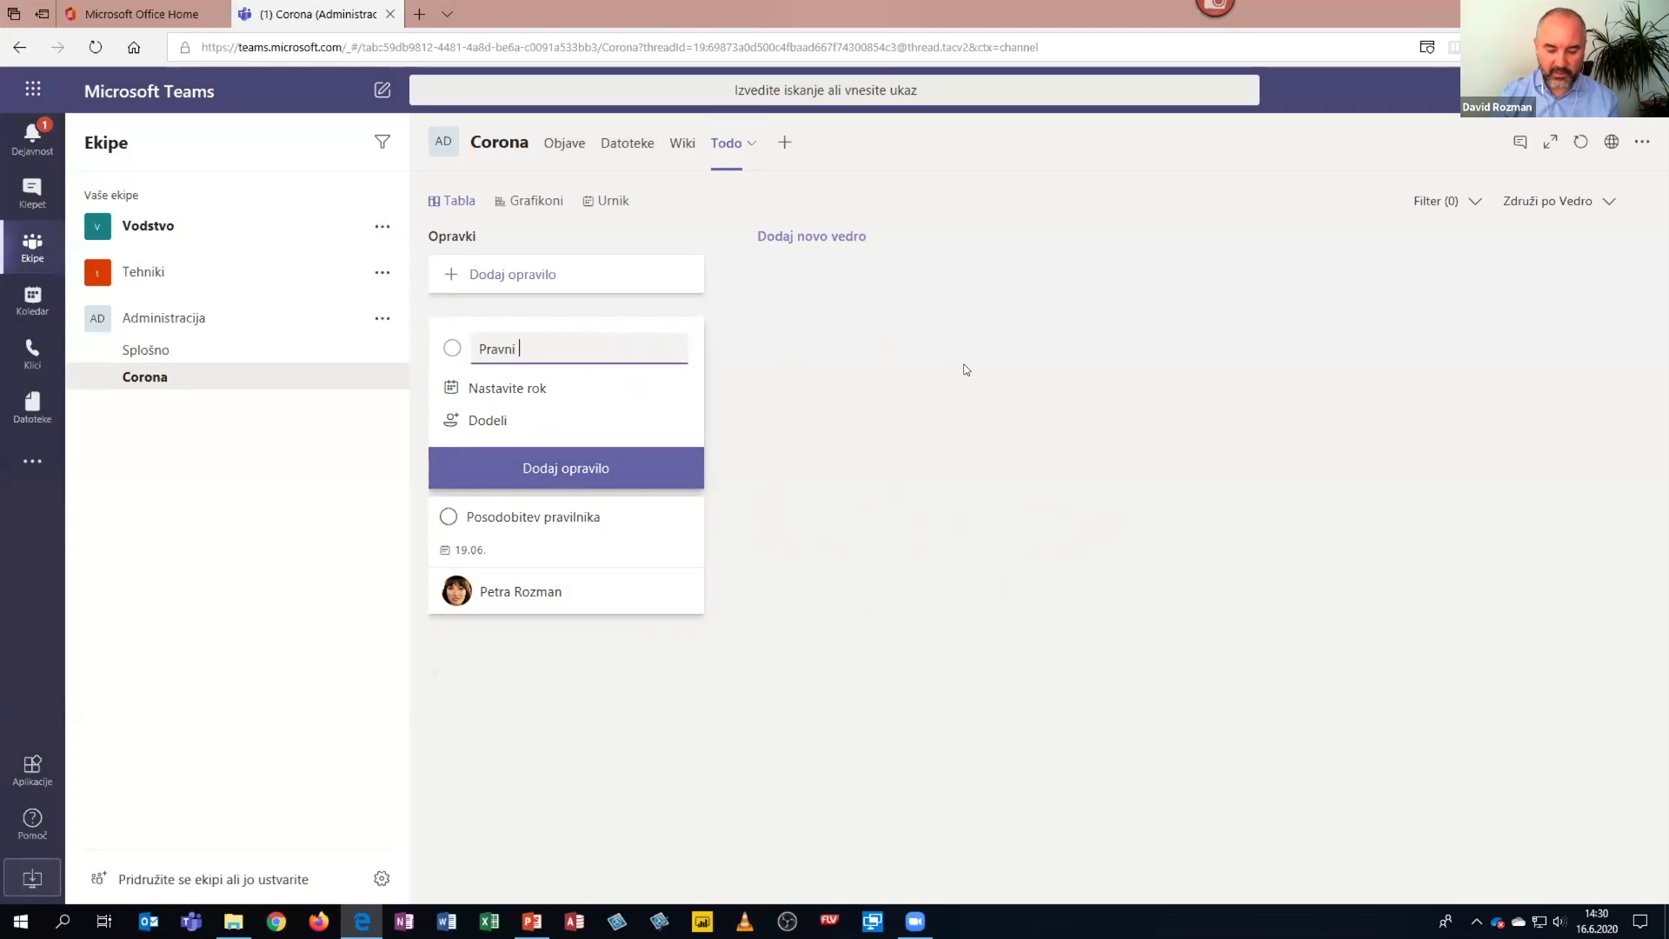
text(vni pregled pred izdajo)
click(514, 434)
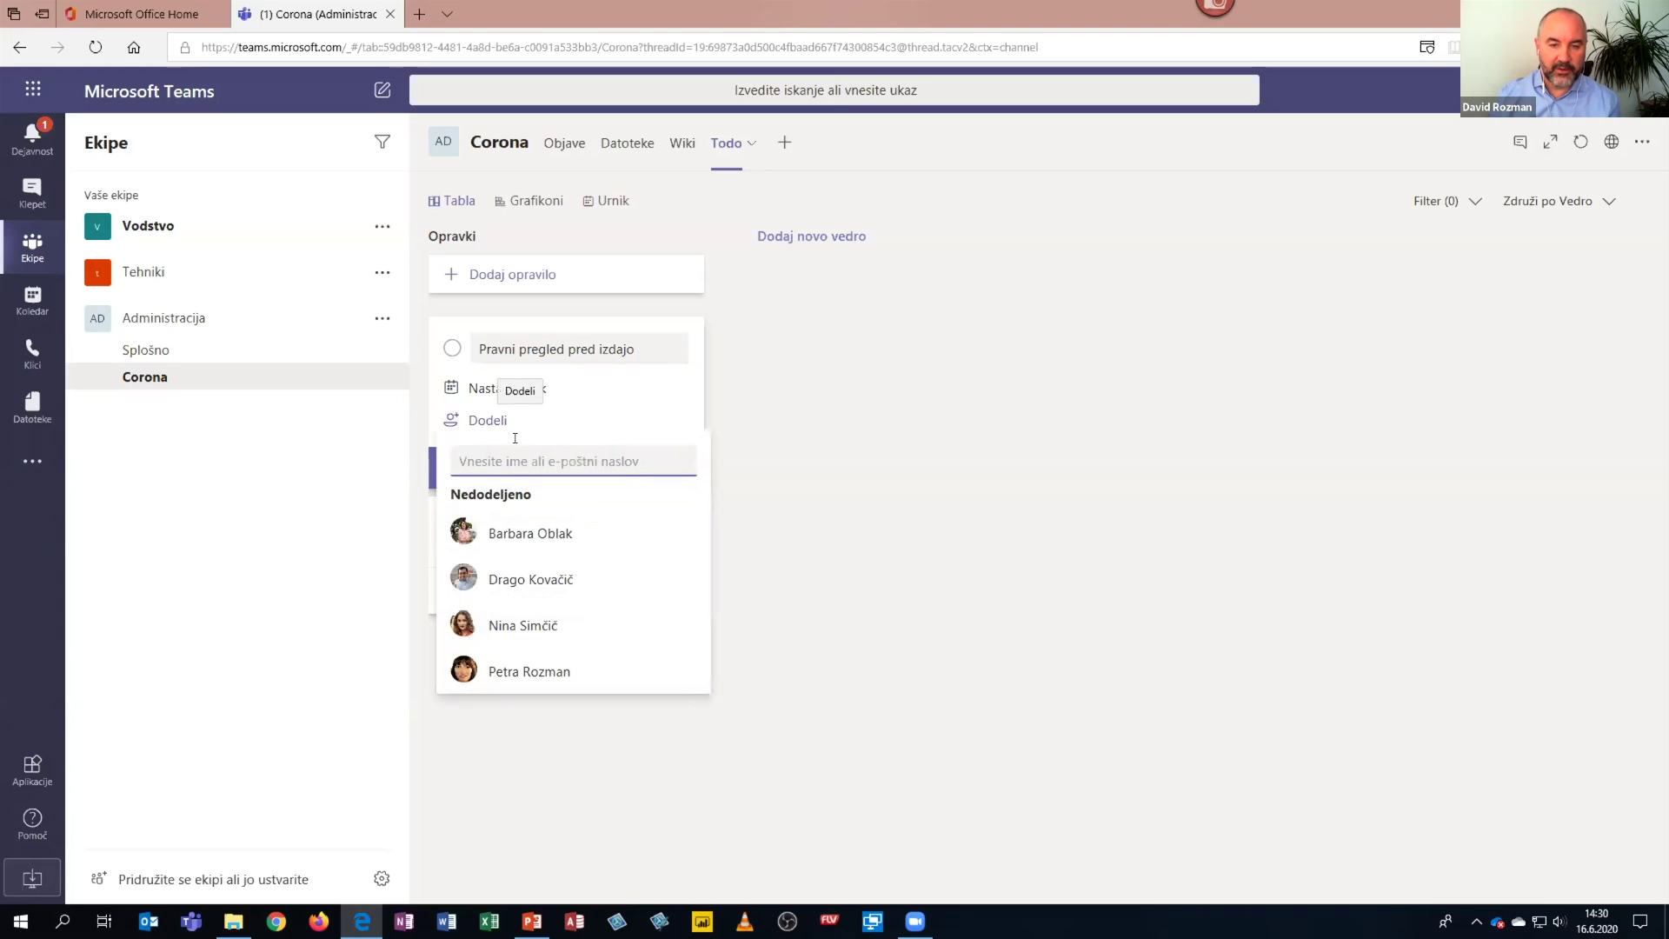
click(526, 534)
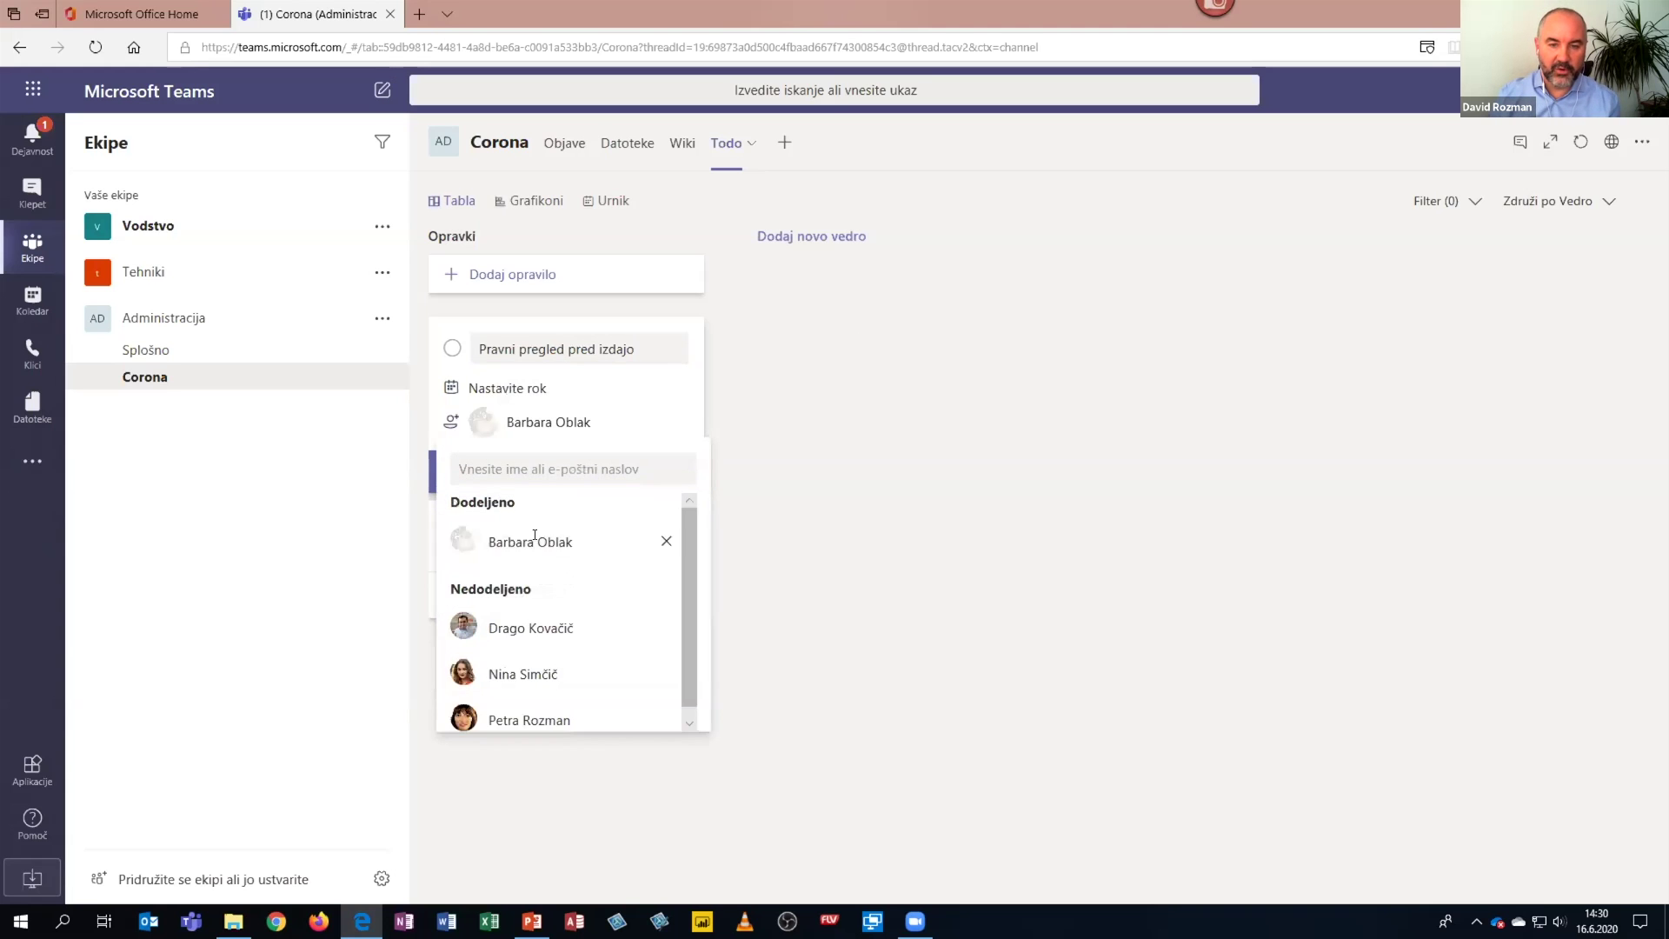
click(513, 386)
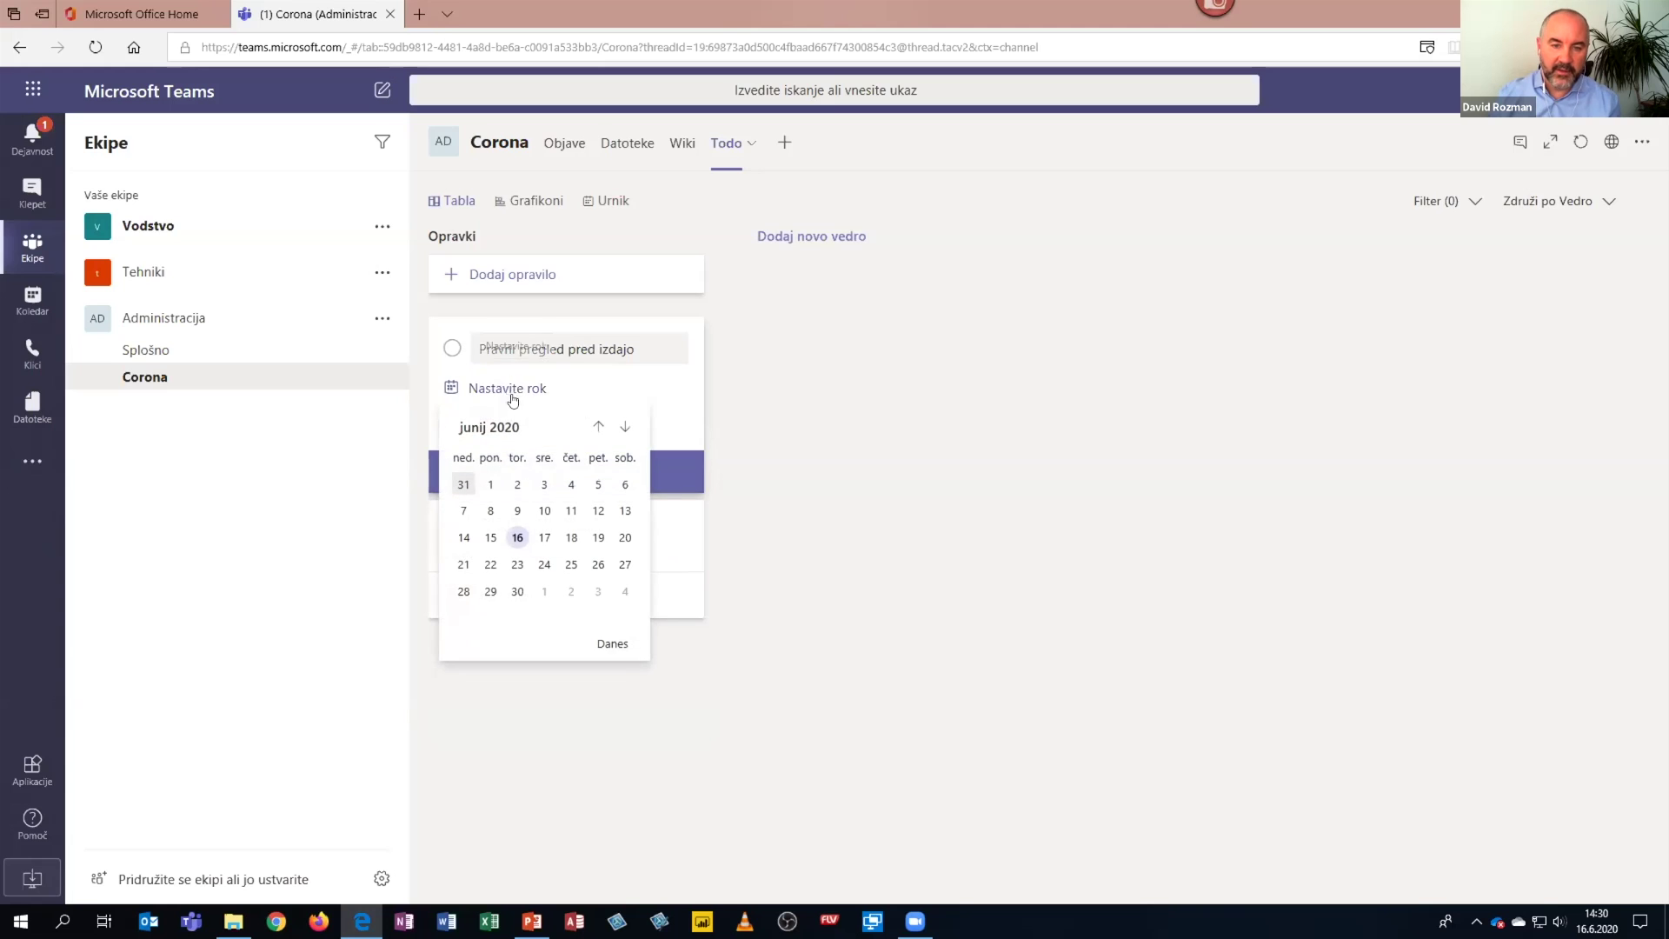
click(491, 565)
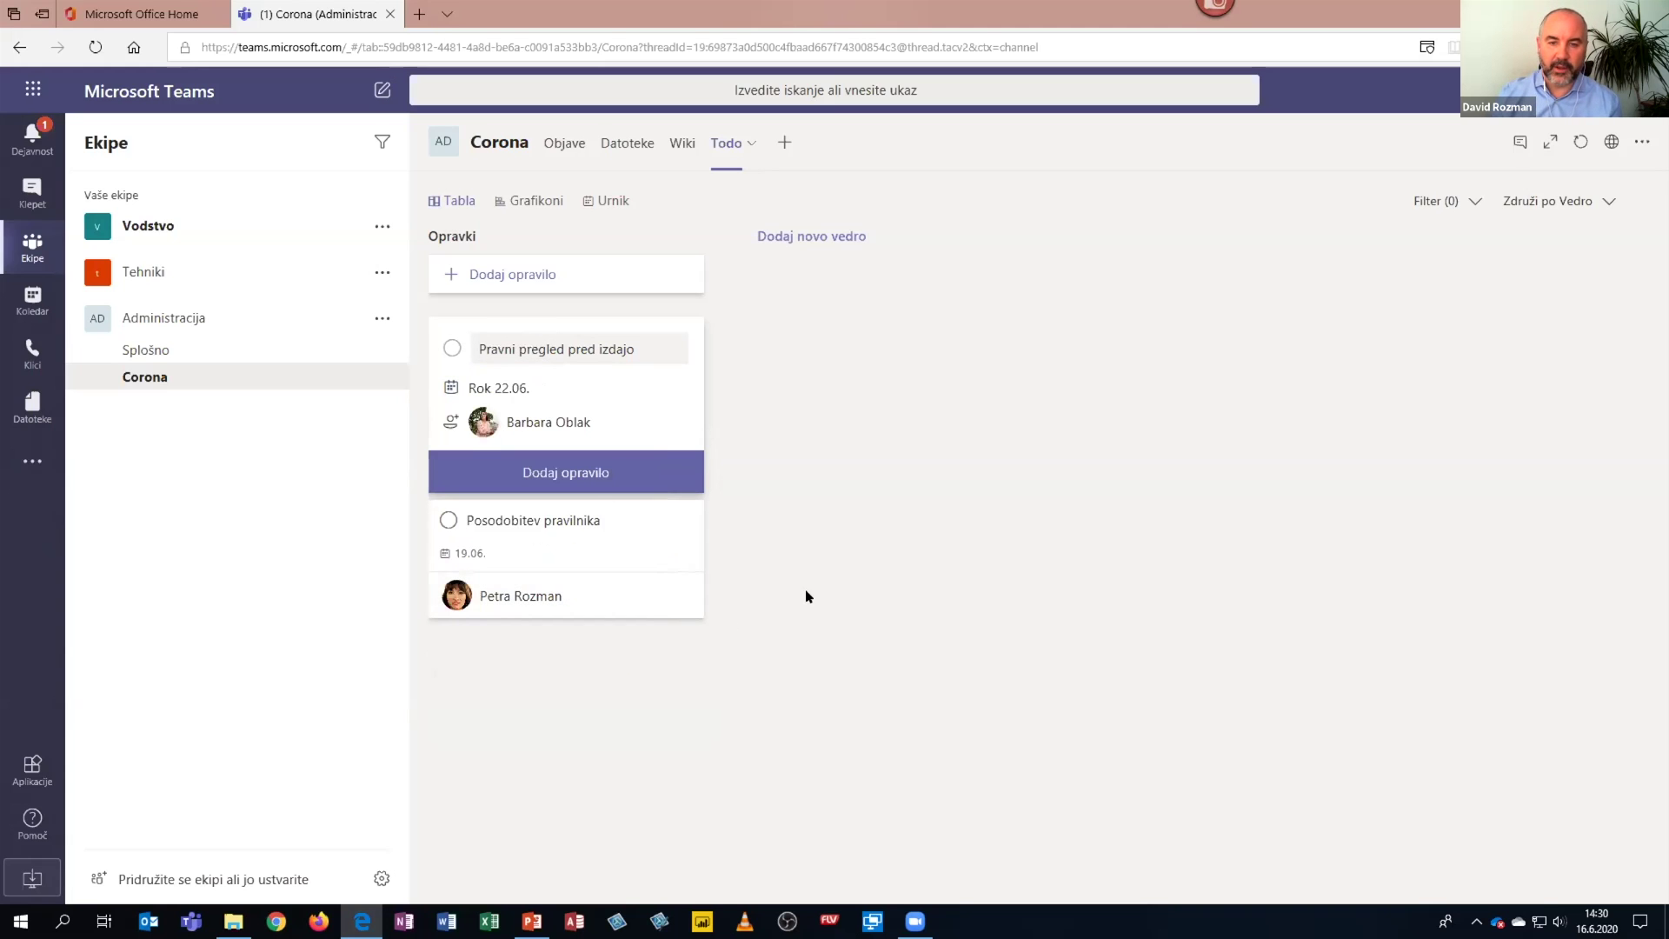
click(595, 474)
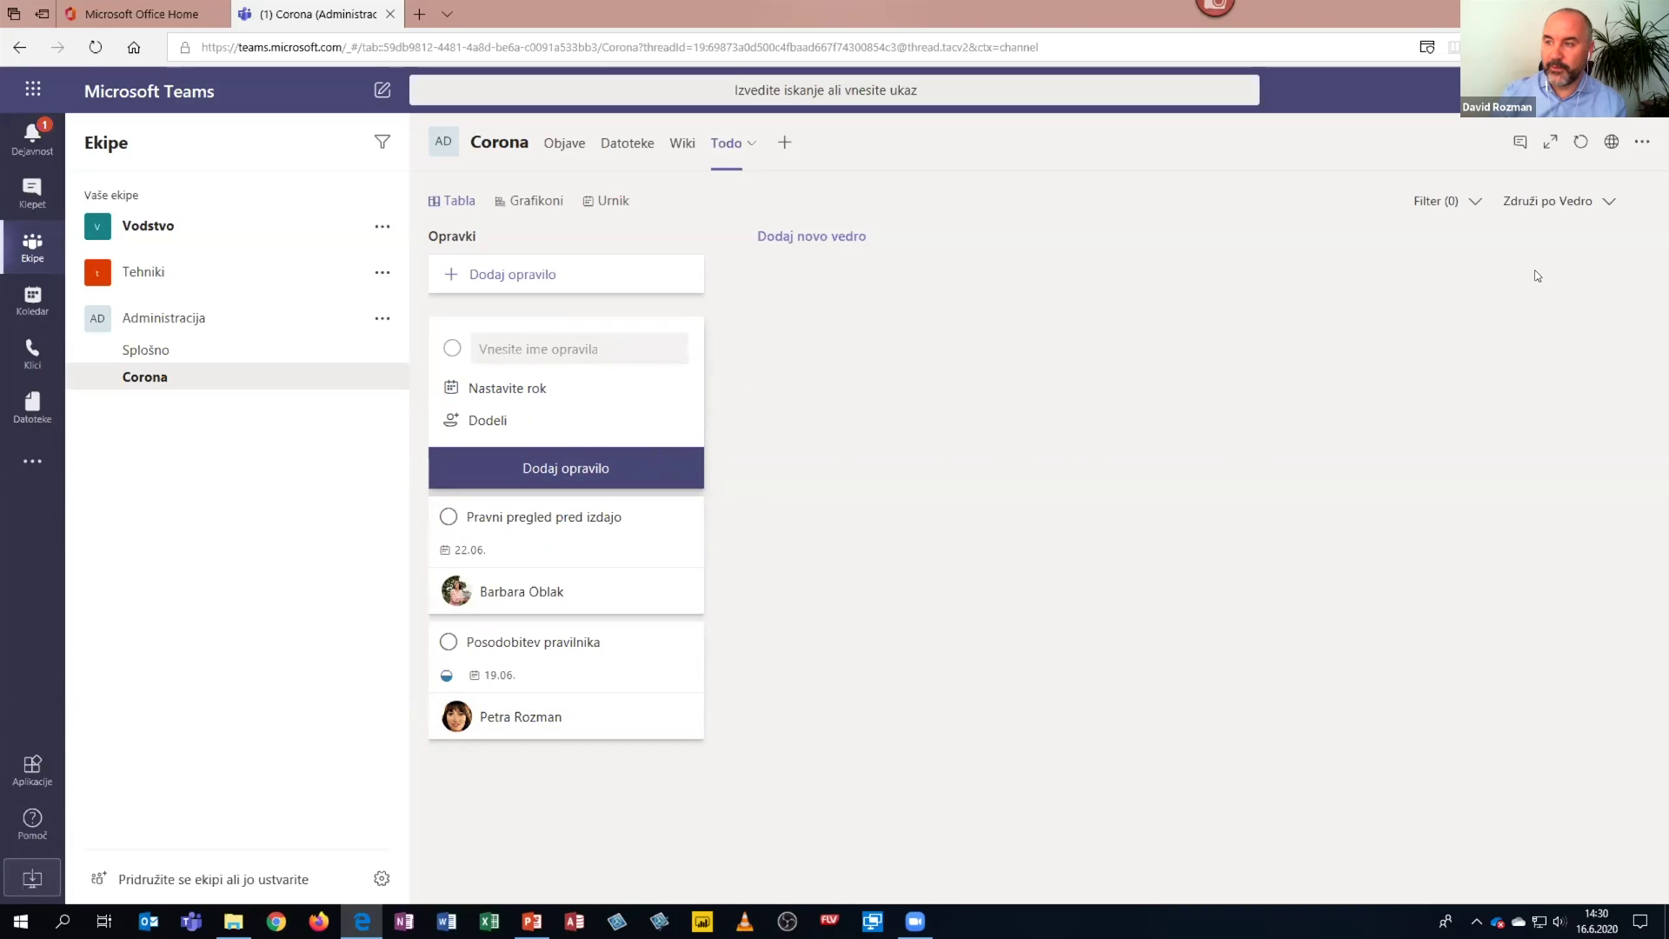
- View the Todo board's tasks grouped by Dodeljeno osebi and set the final grouping to Napredek
click(1587, 201)
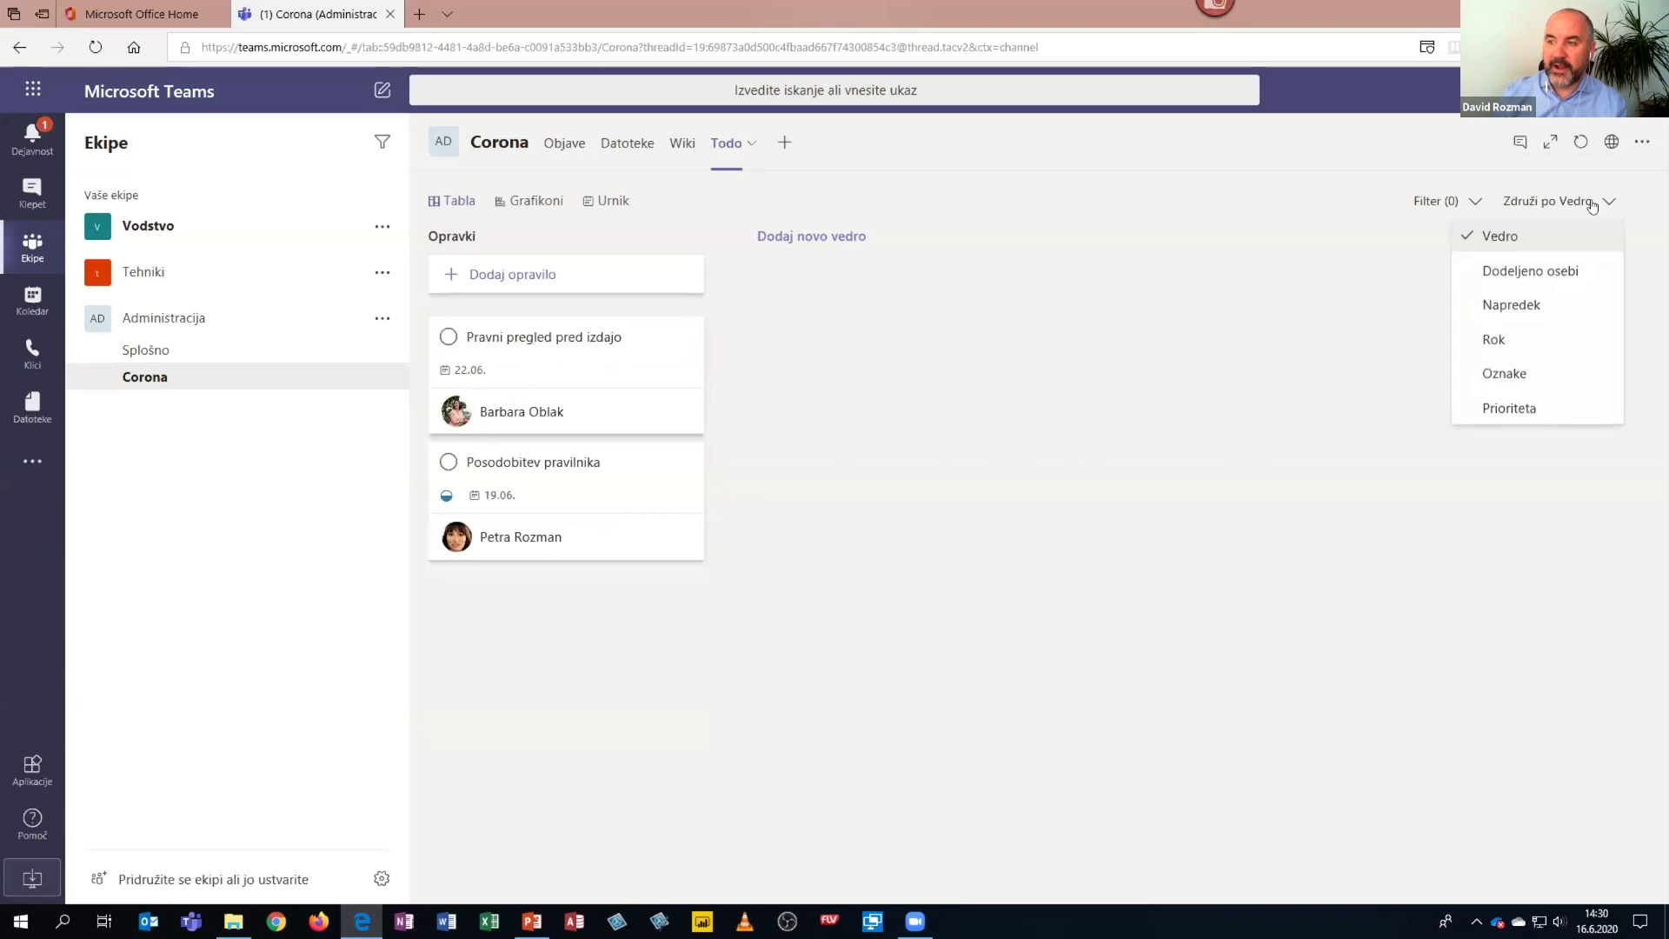
click(1558, 271)
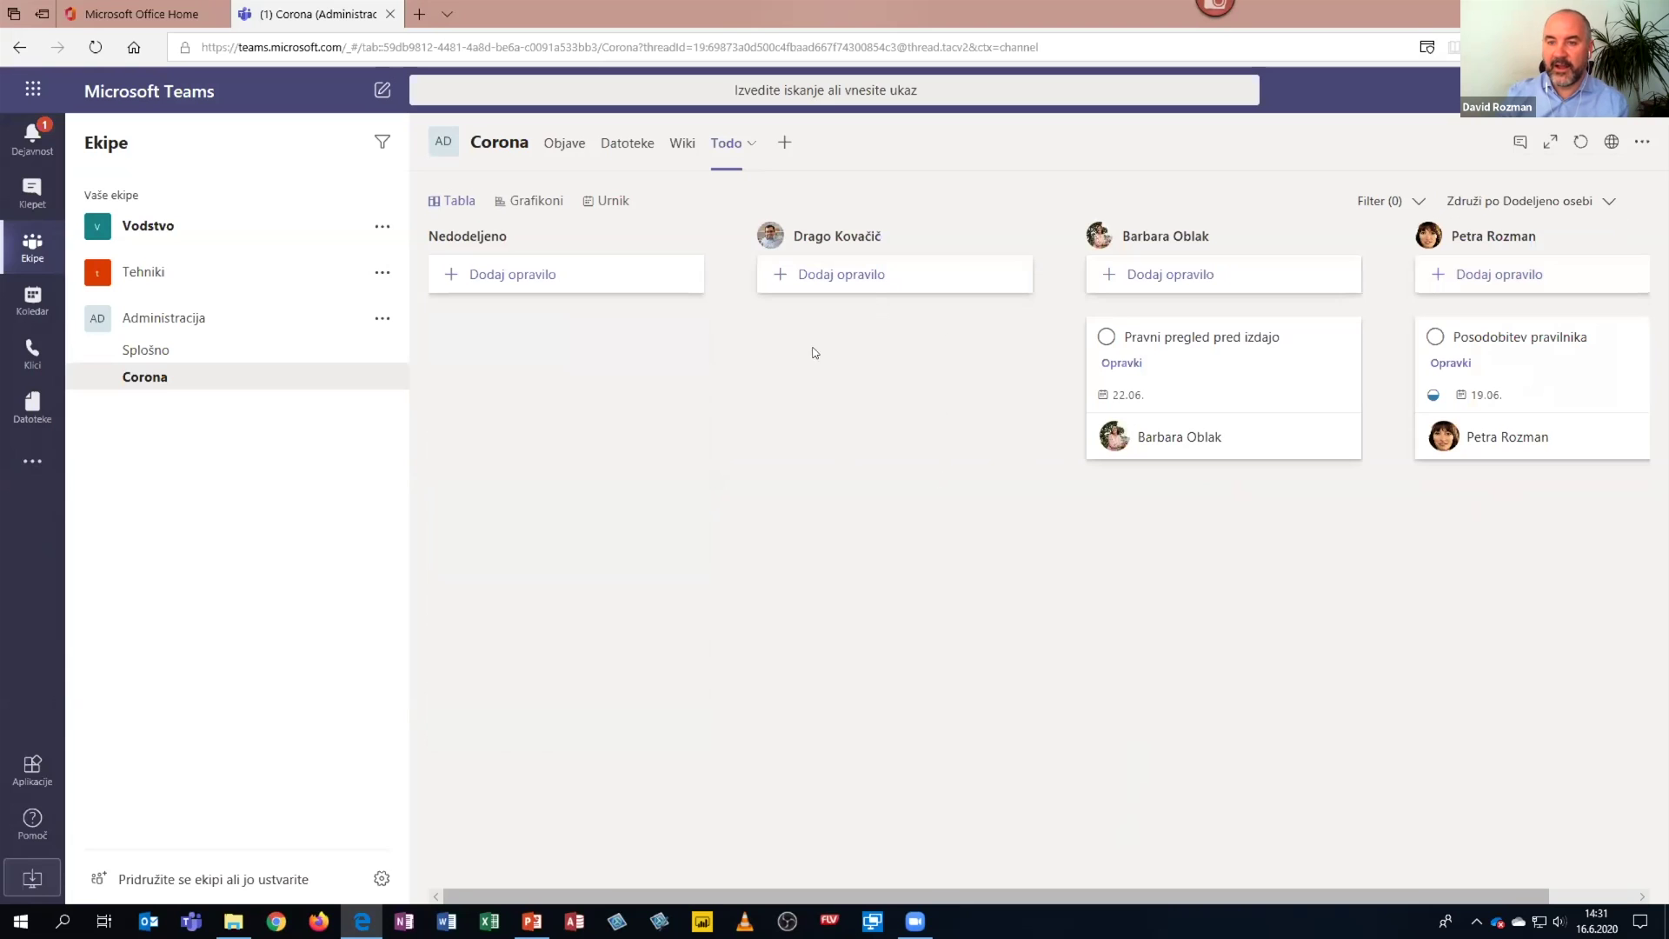
click(1609, 202)
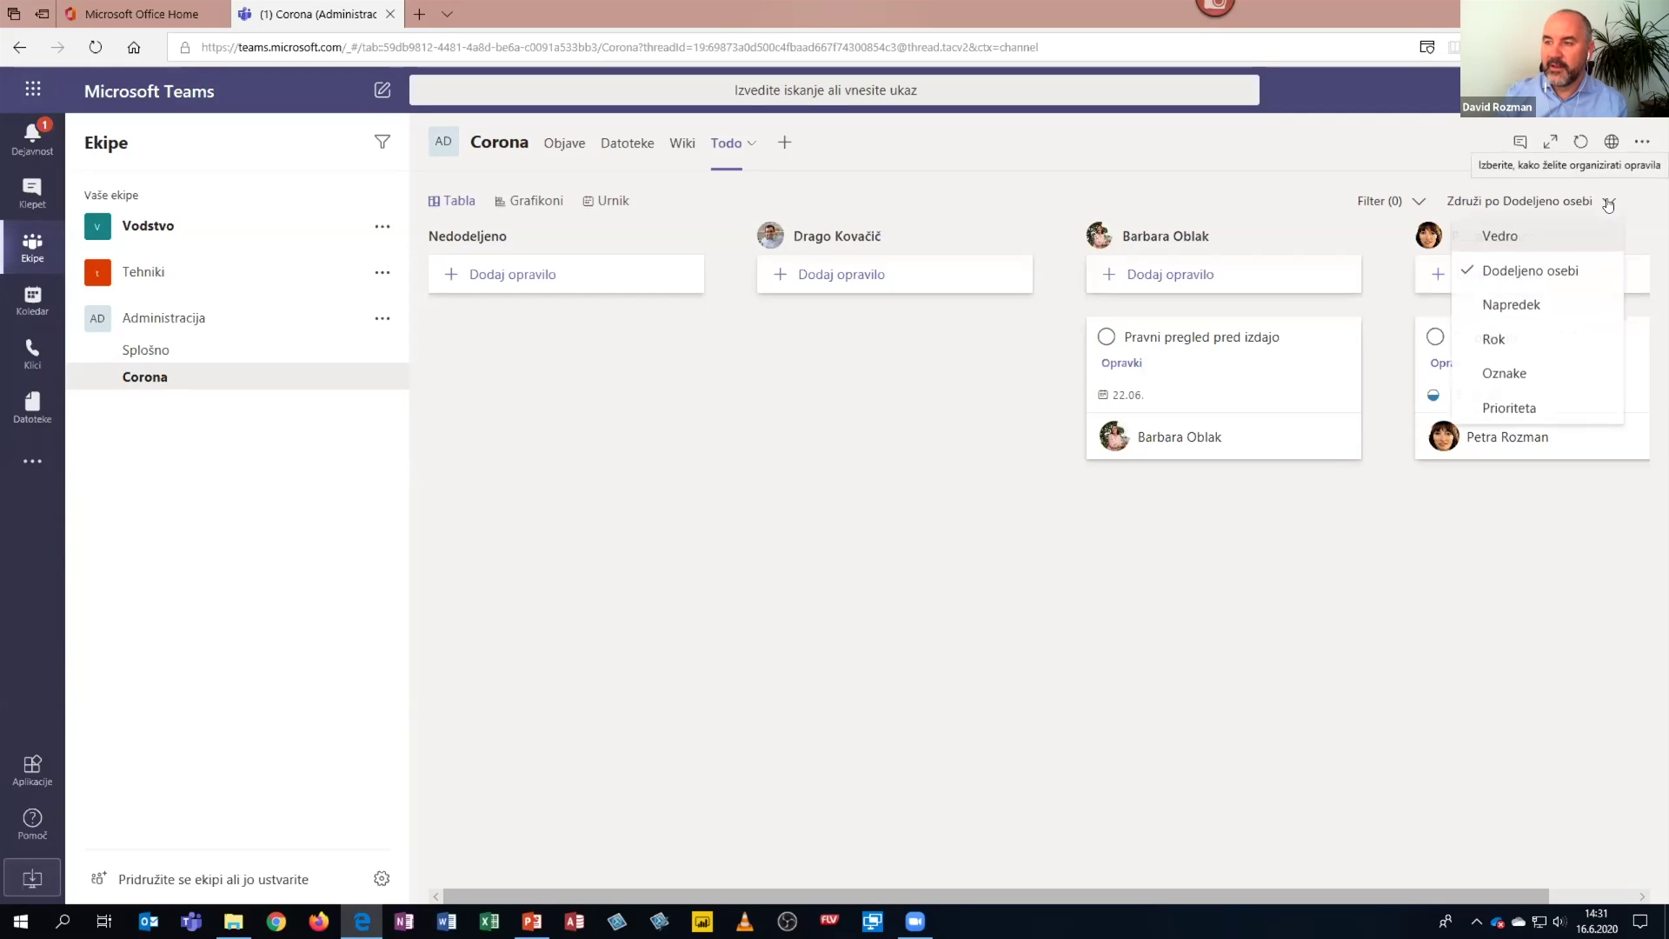
click(1521, 305)
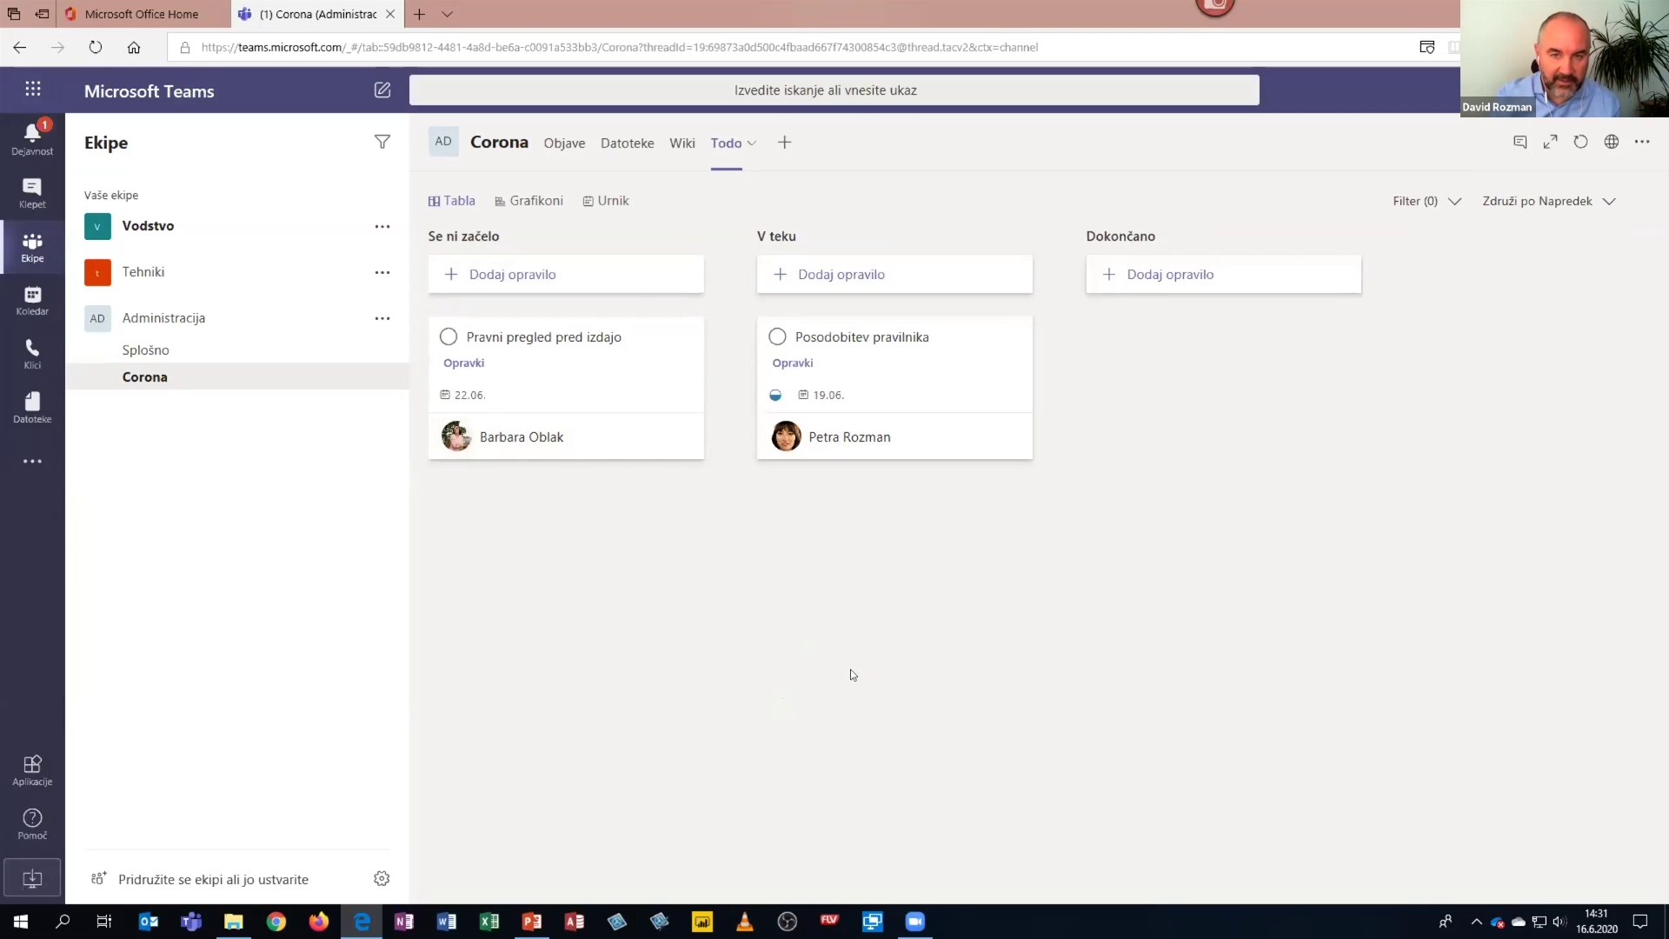
- Examine the Todo plan's charts and its monthly schedule, and return to the task board
click(526, 202)
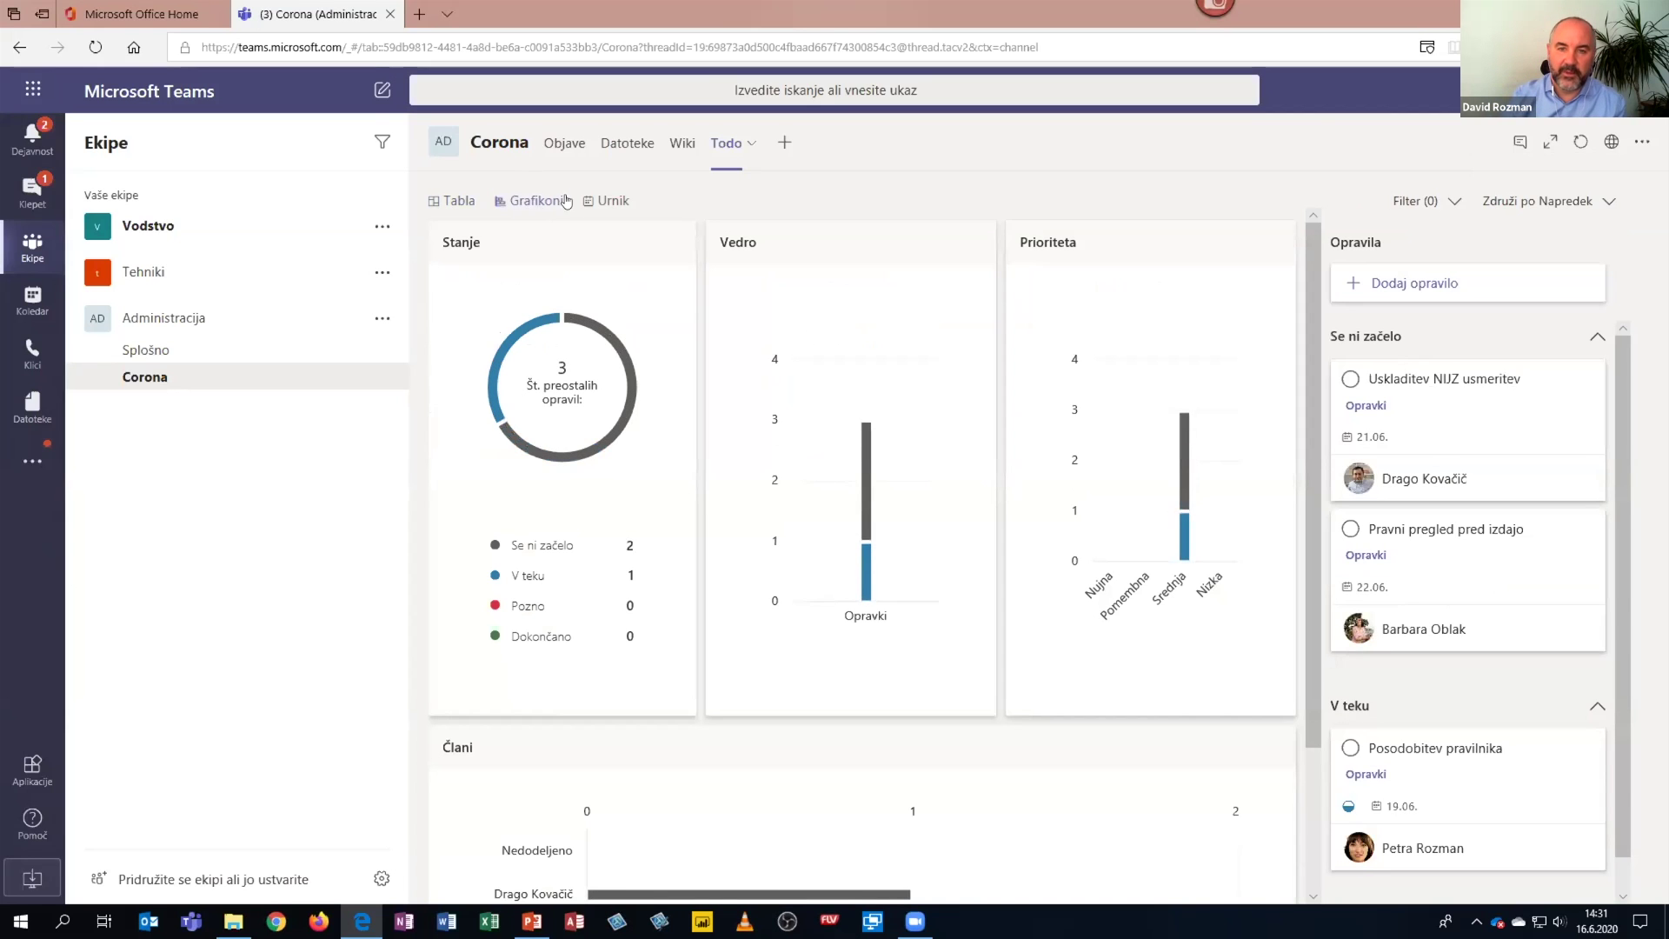
click(602, 202)
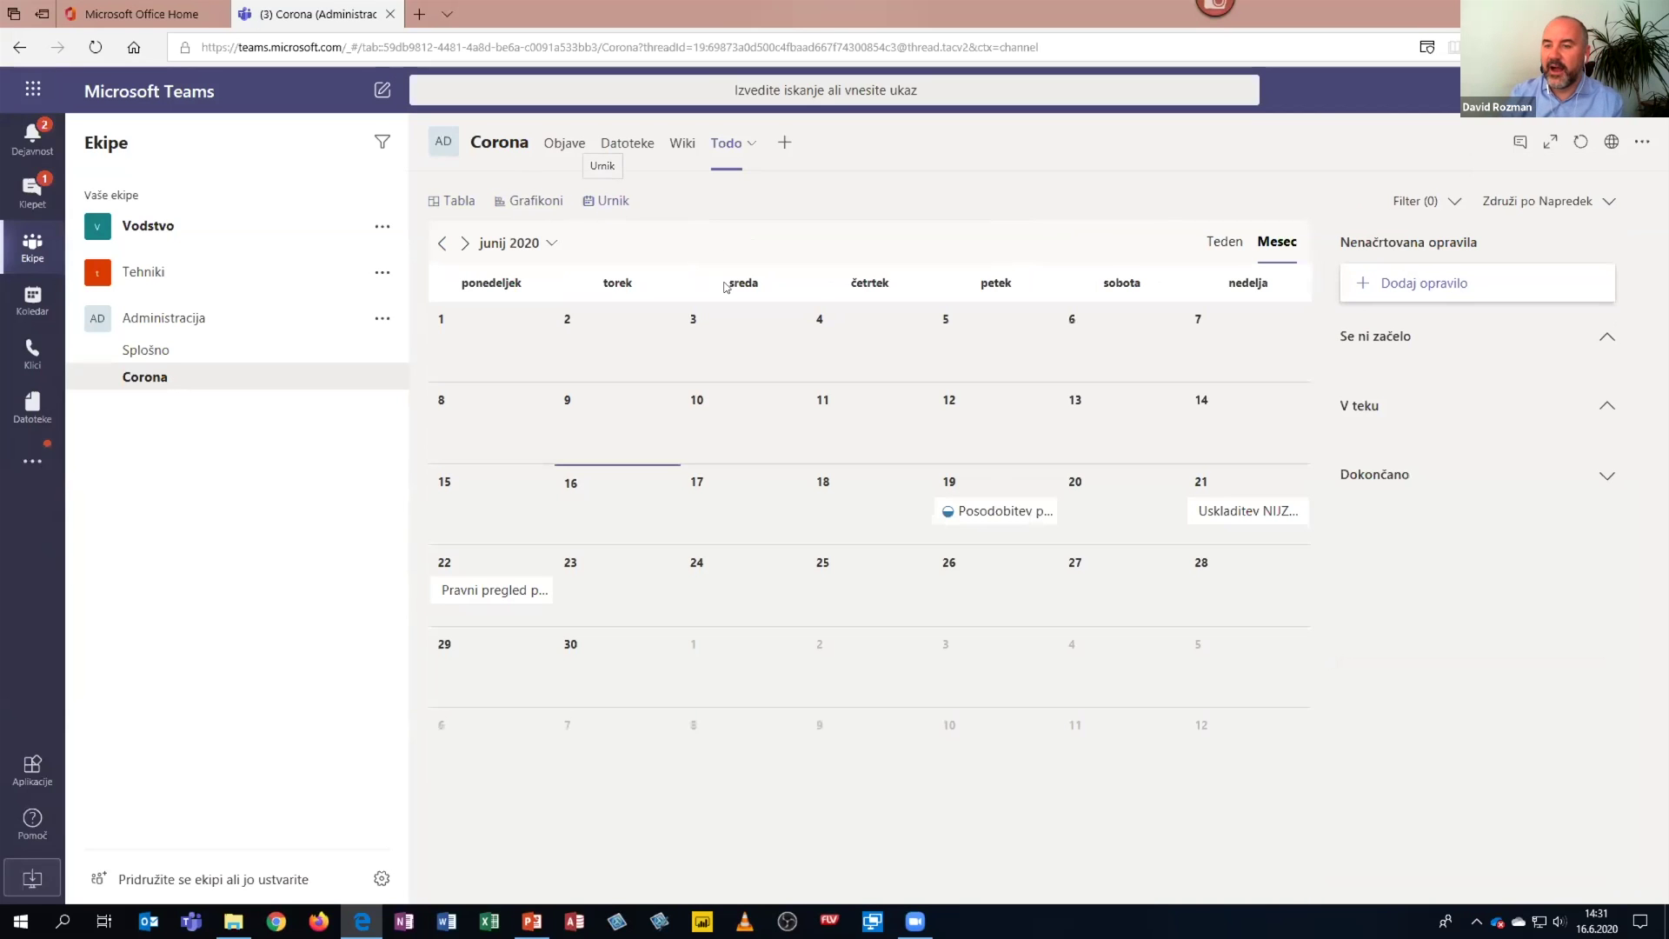
click(458, 205)
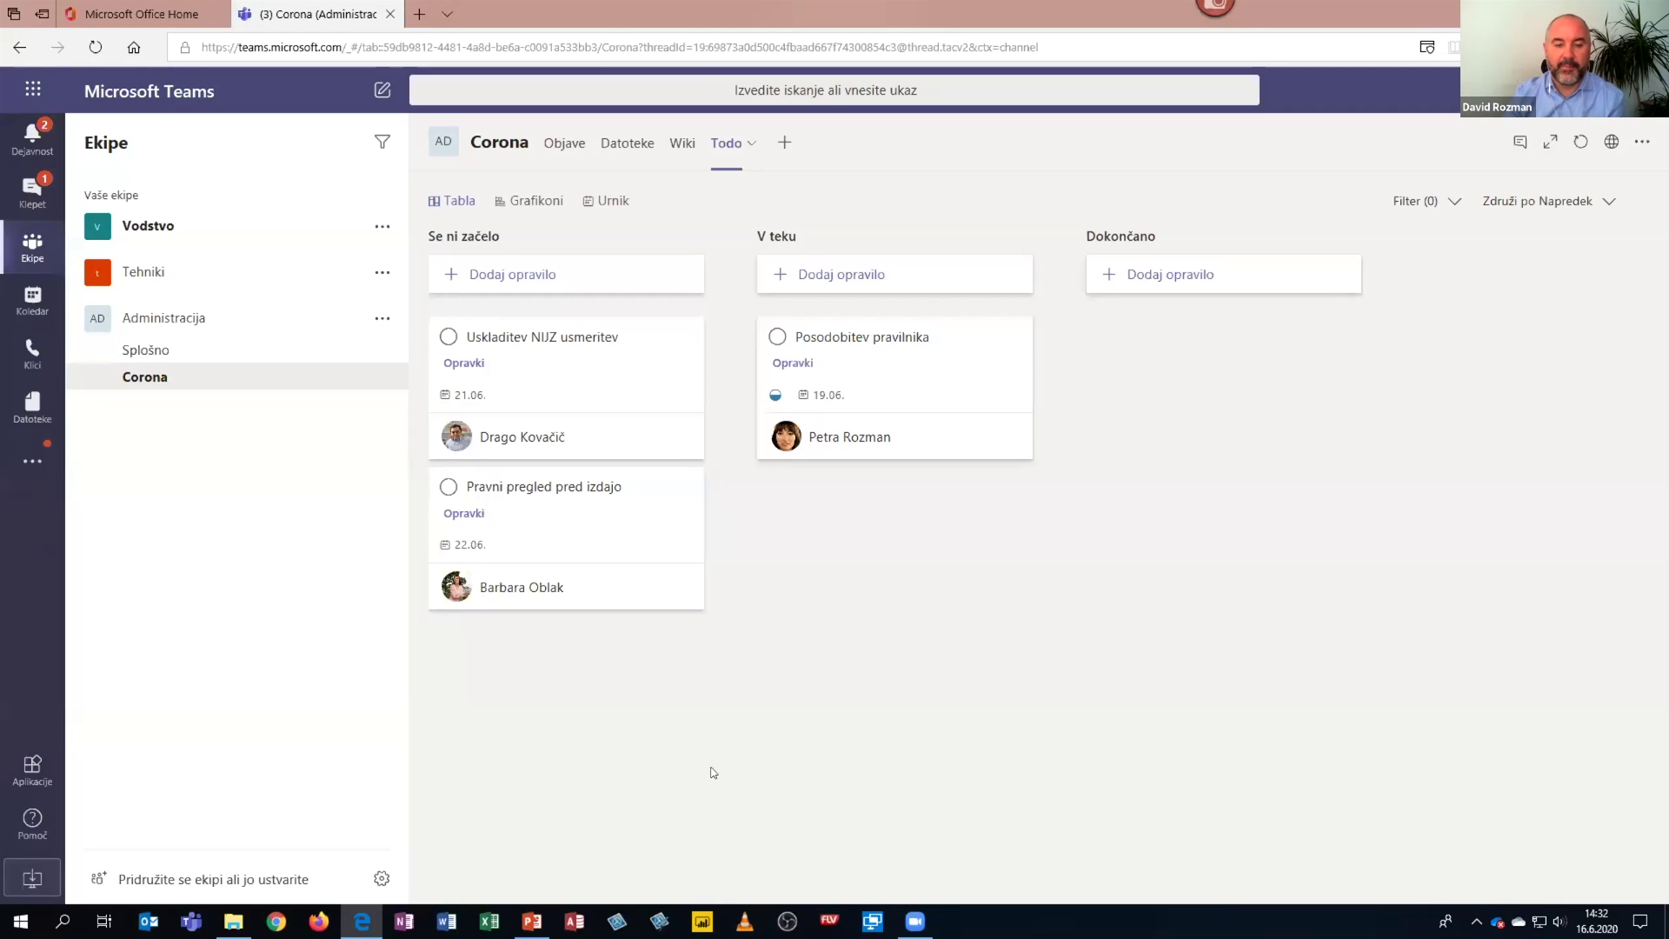
- Switch to the DK-jun2020.pptx presentation in PowerPoint
mouse_move(531, 922)
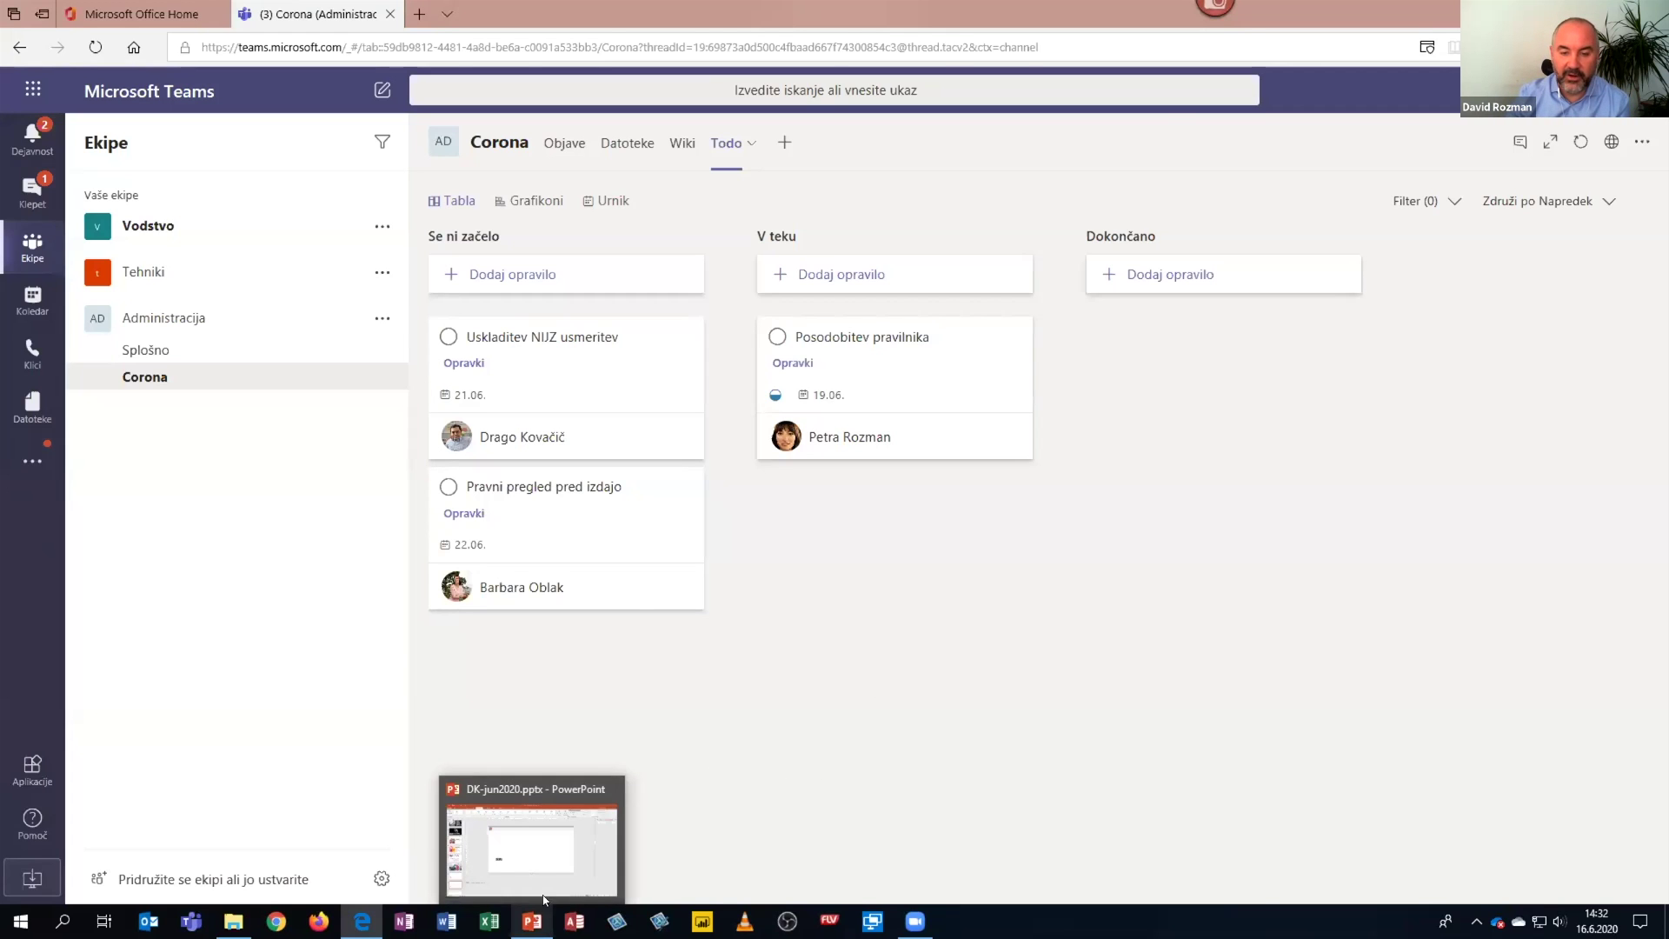
click(550, 867)
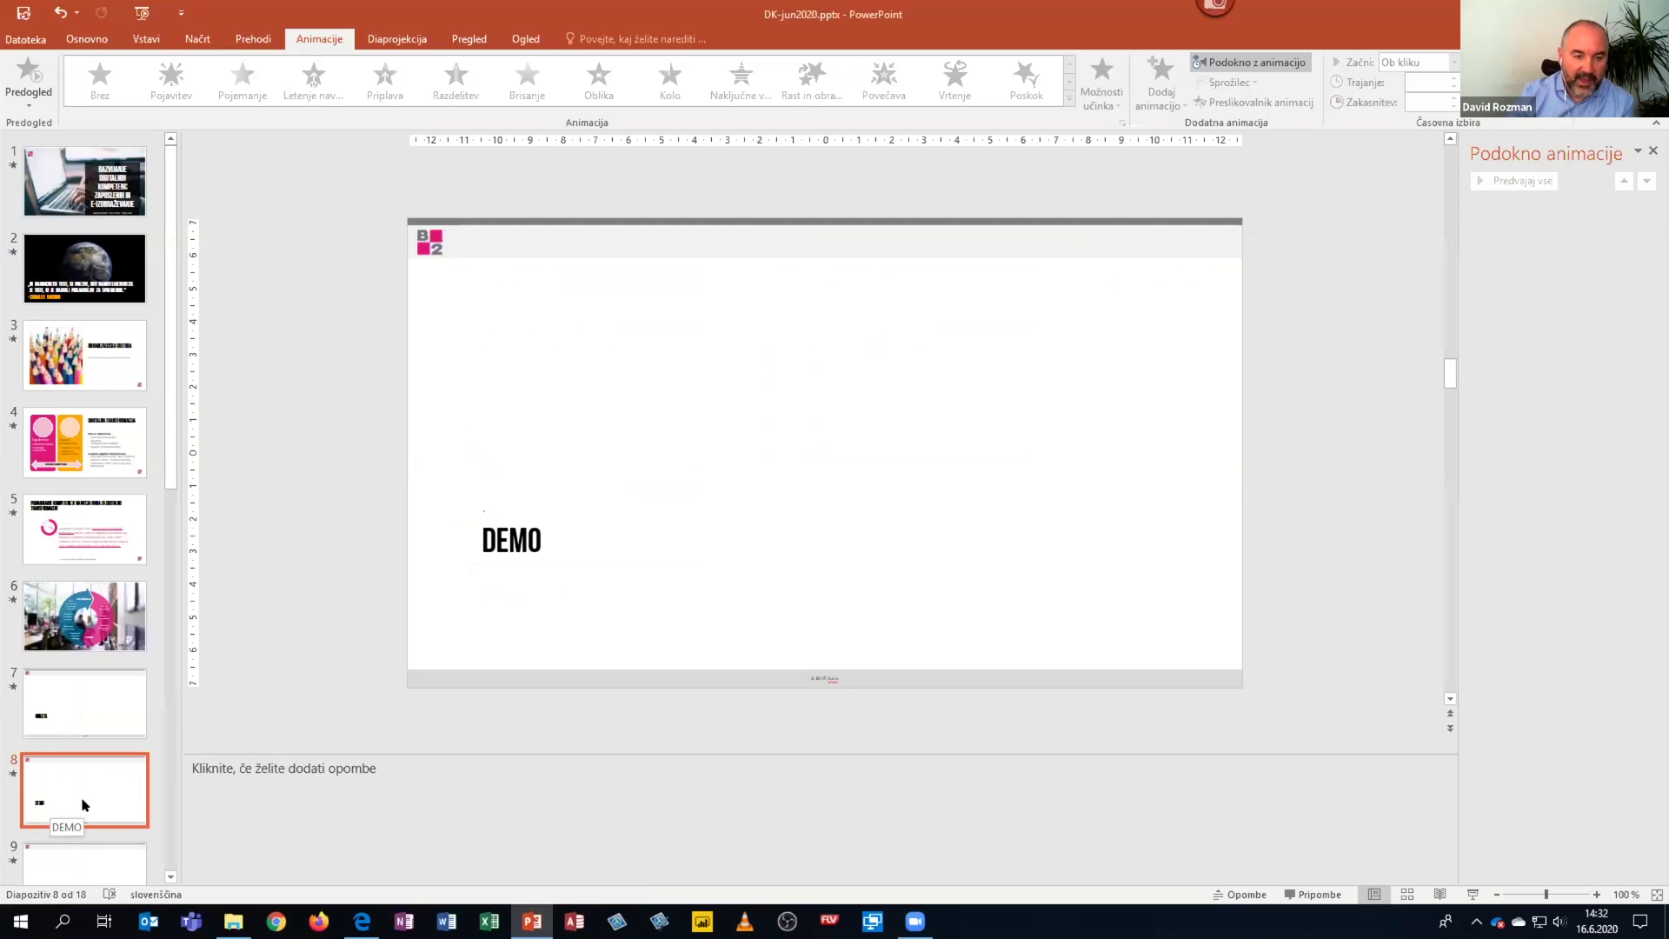